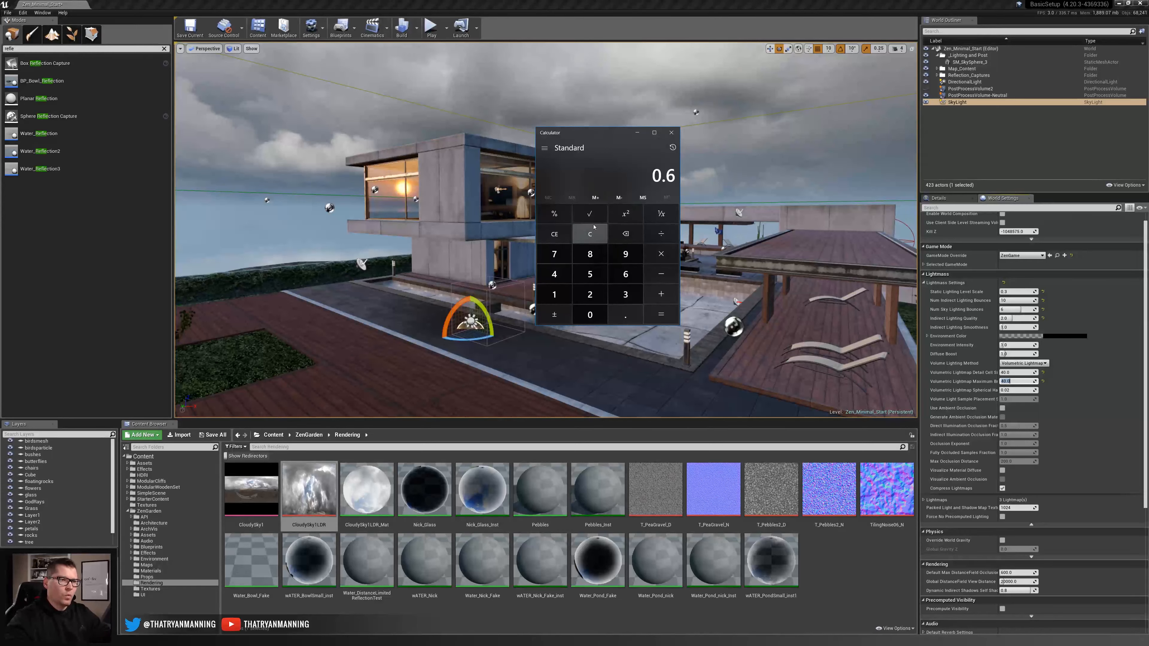
Close the calculator and set the Lightmass Static Lighting Level Scale to 0.5
click(594, 228)
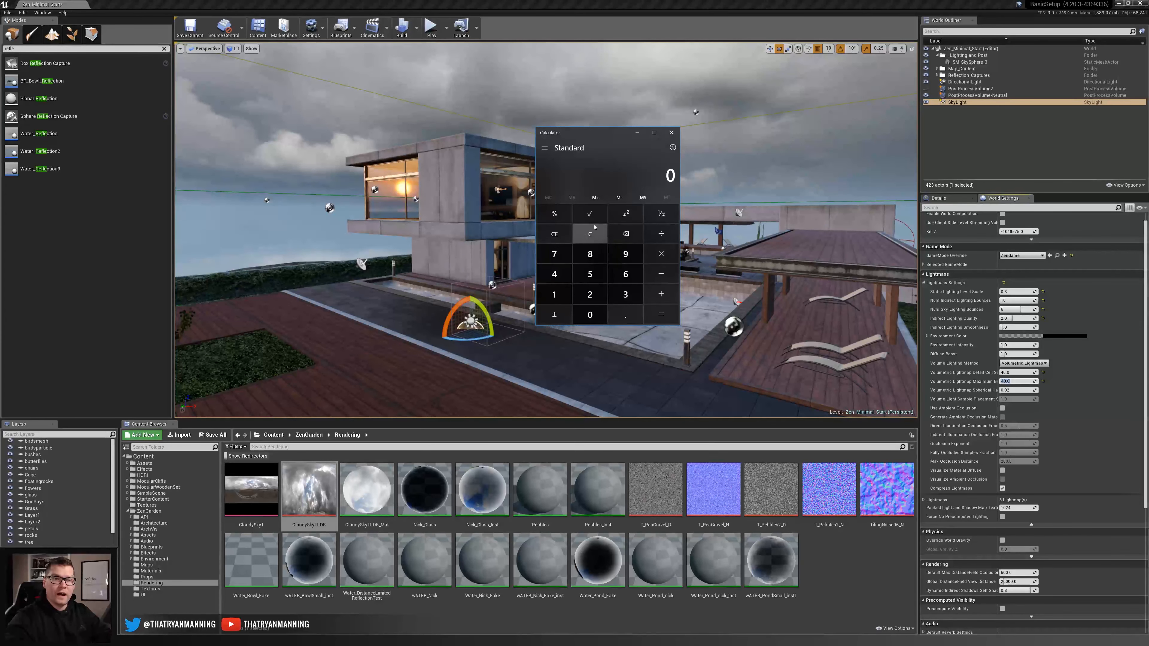
key(2)
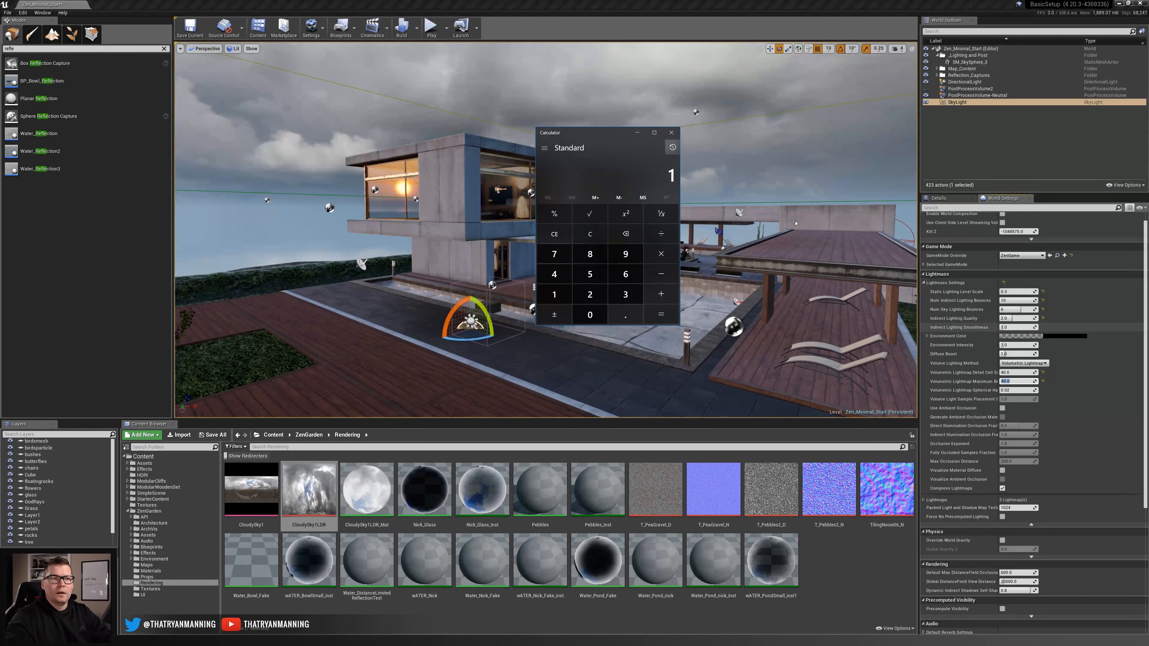
click(671, 133)
click(1016, 291)
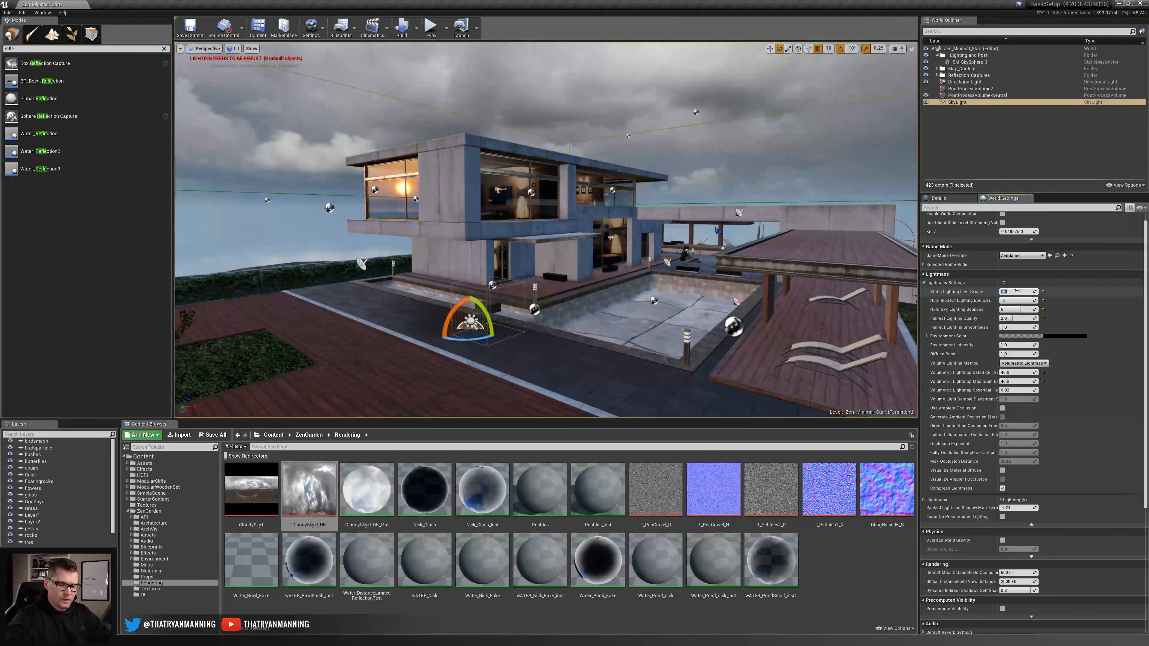
text(0.5)
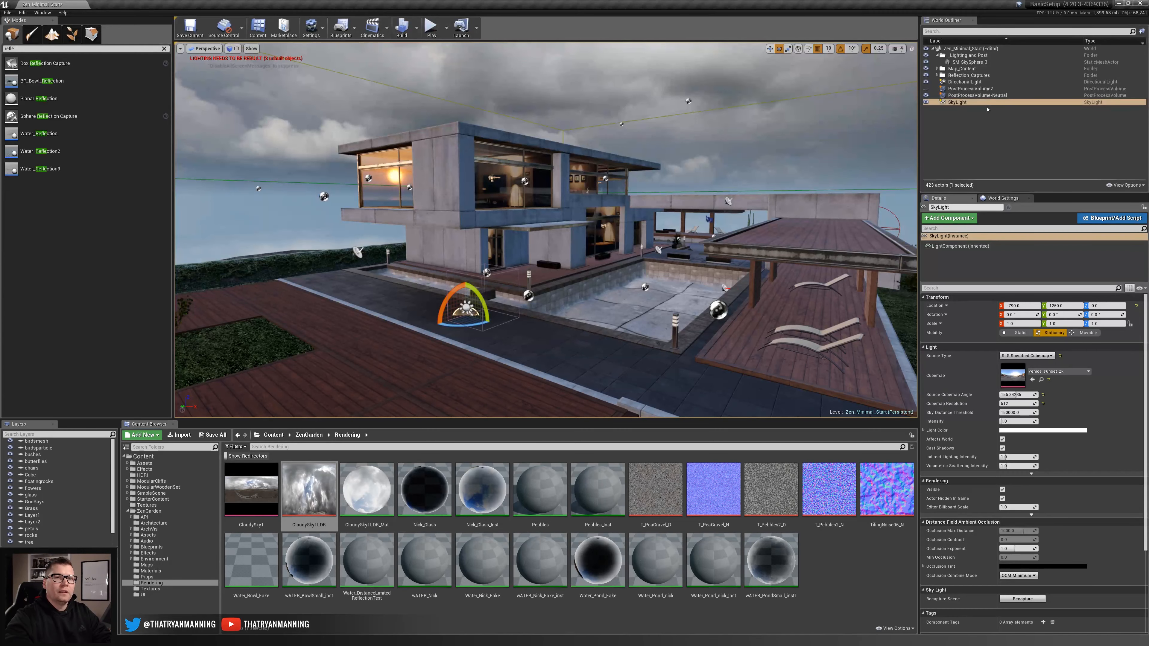
Review the properties of the DirectionalLight, the SM_SkySphere_3 mesh and the SkyLight
key(Up)
key(Up)
key(Up)
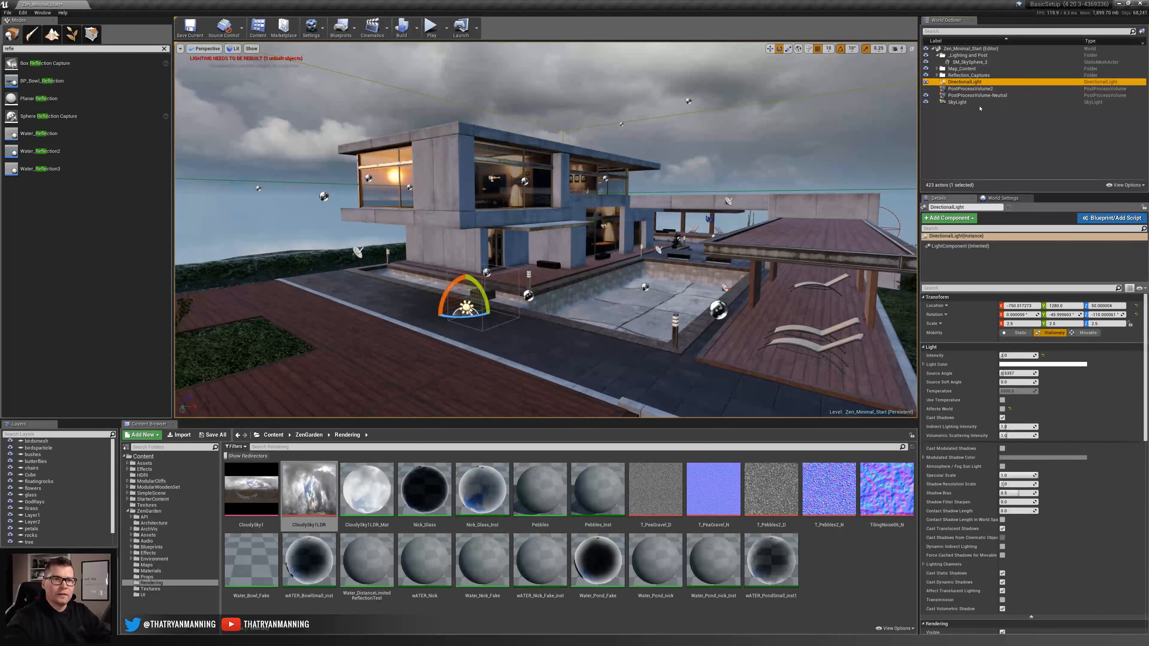
click(972, 62)
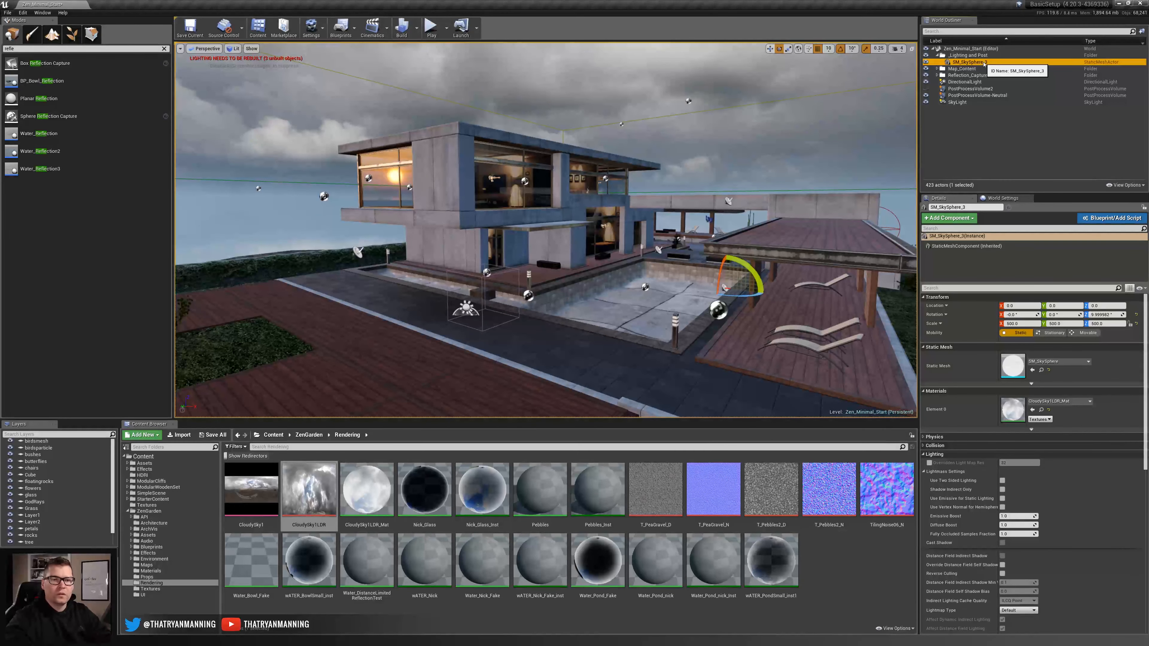
click(996, 103)
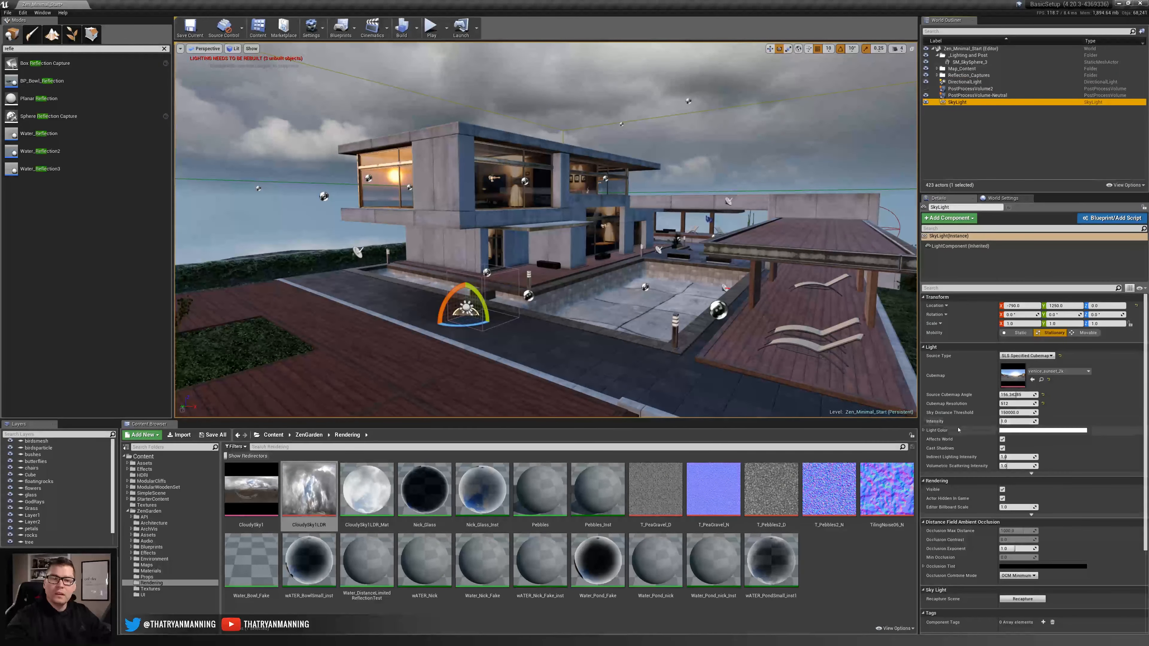
click(964, 82)
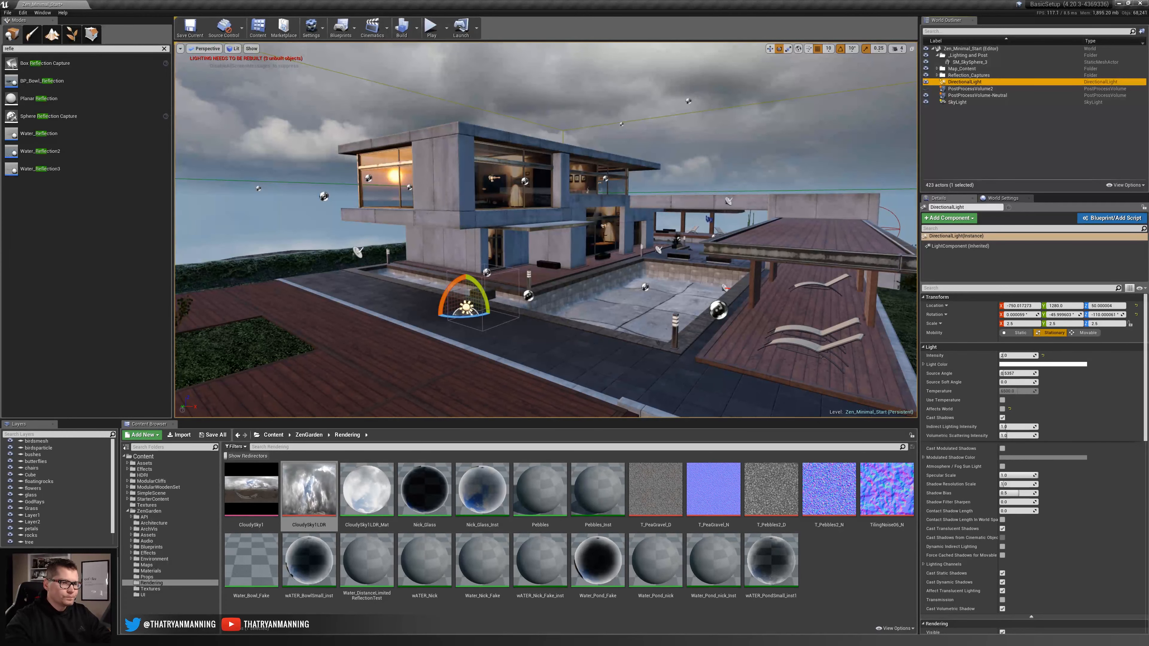
Switch the viewport to game view and build the reflection captures
right_drag(605, 235, 590, 284)
key(g)
key(s)
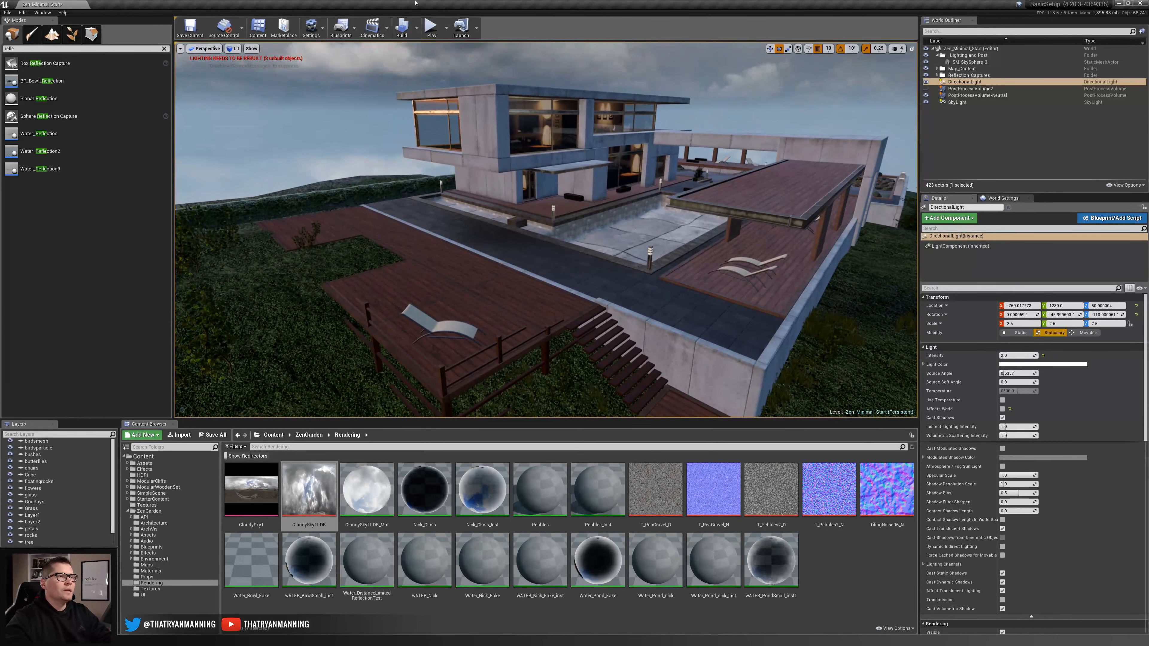
click(415, 30)
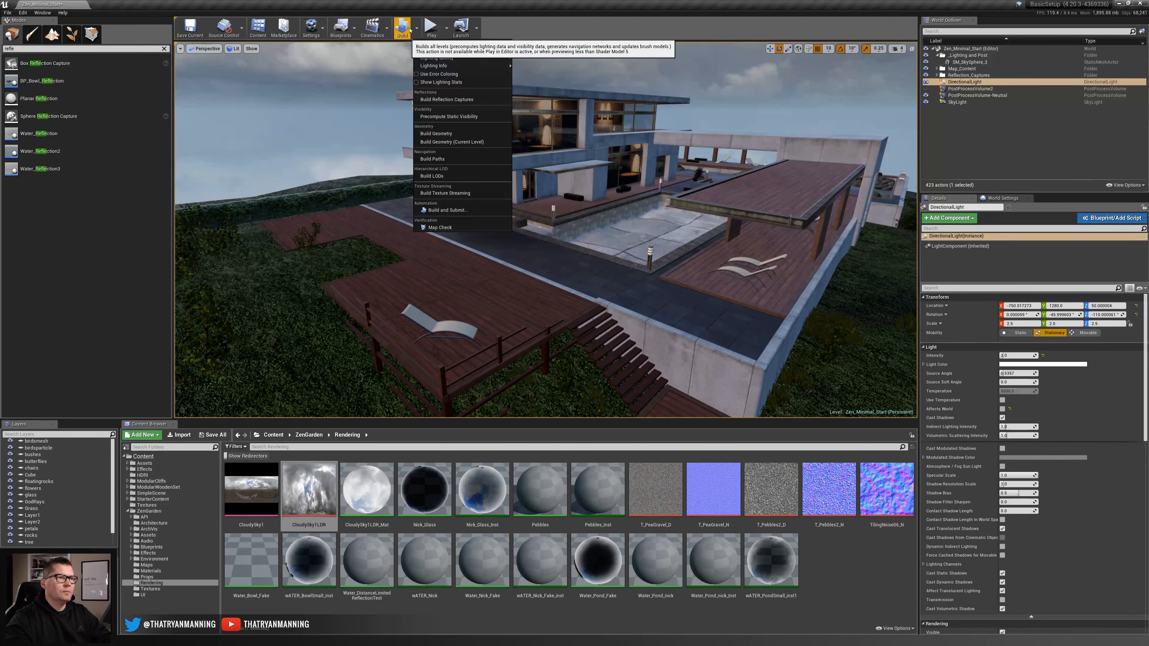
mouse_move(424, 60)
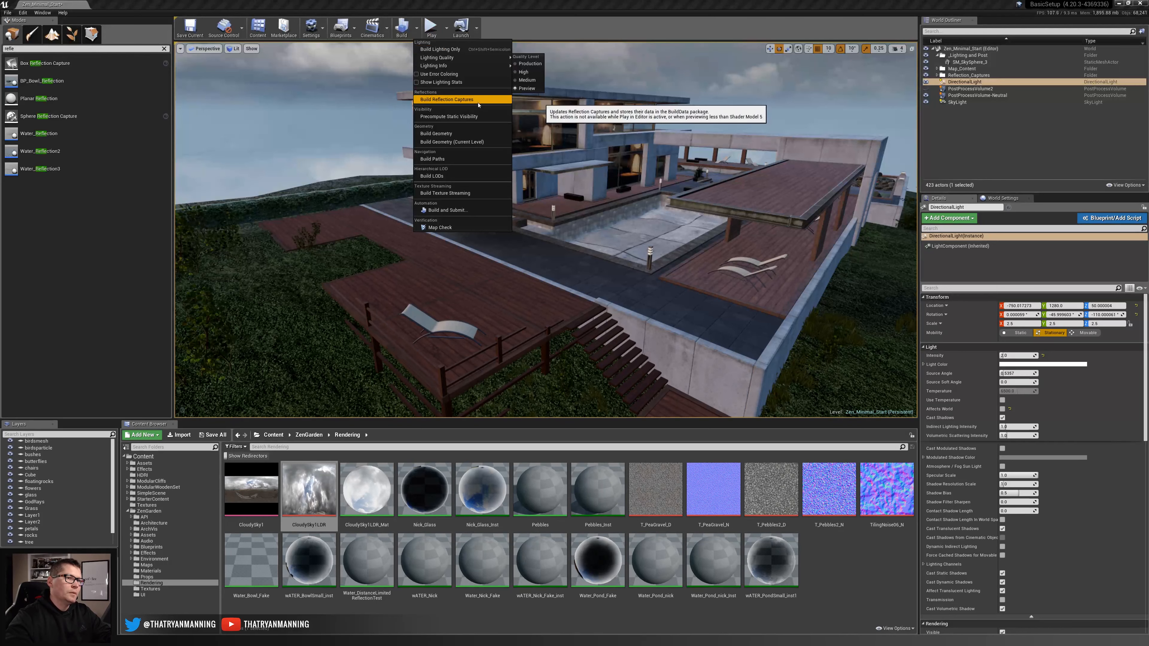
click(452, 99)
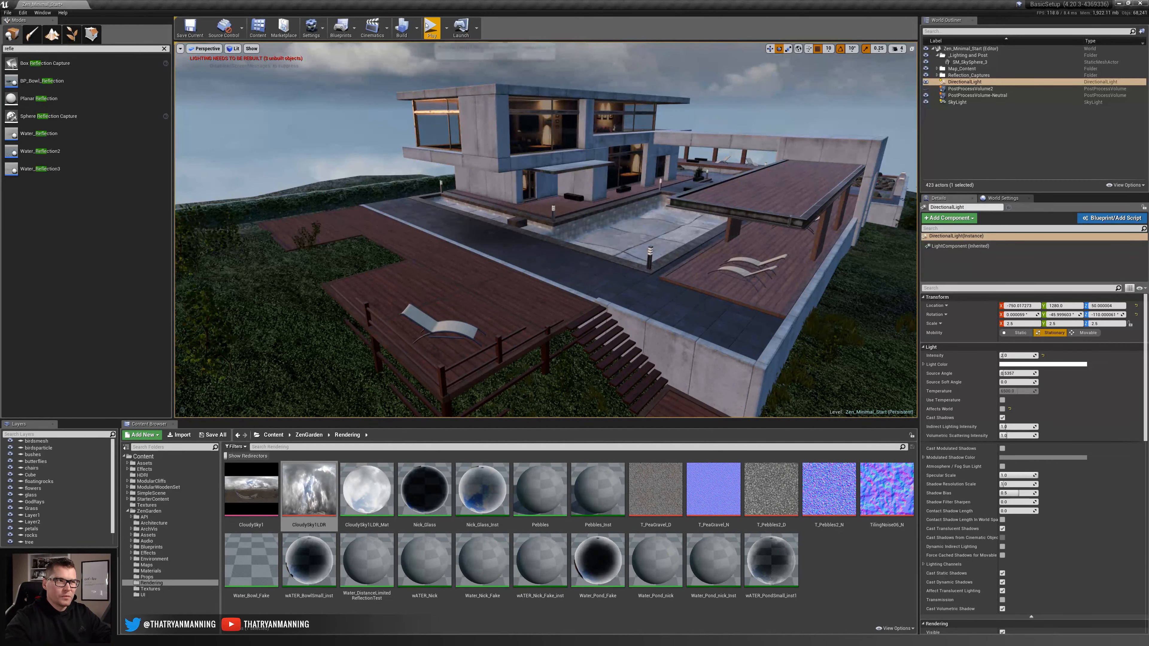
Check the lighting quality options and build only the lighting for the level
click(415, 31)
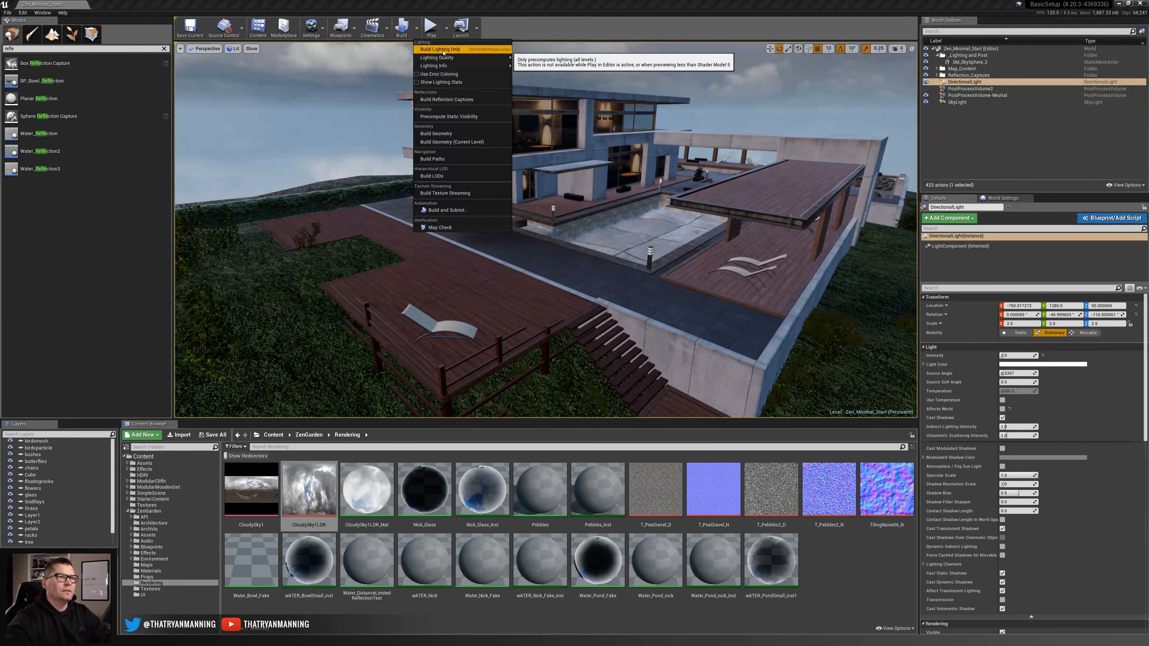
mouse_move(479, 57)
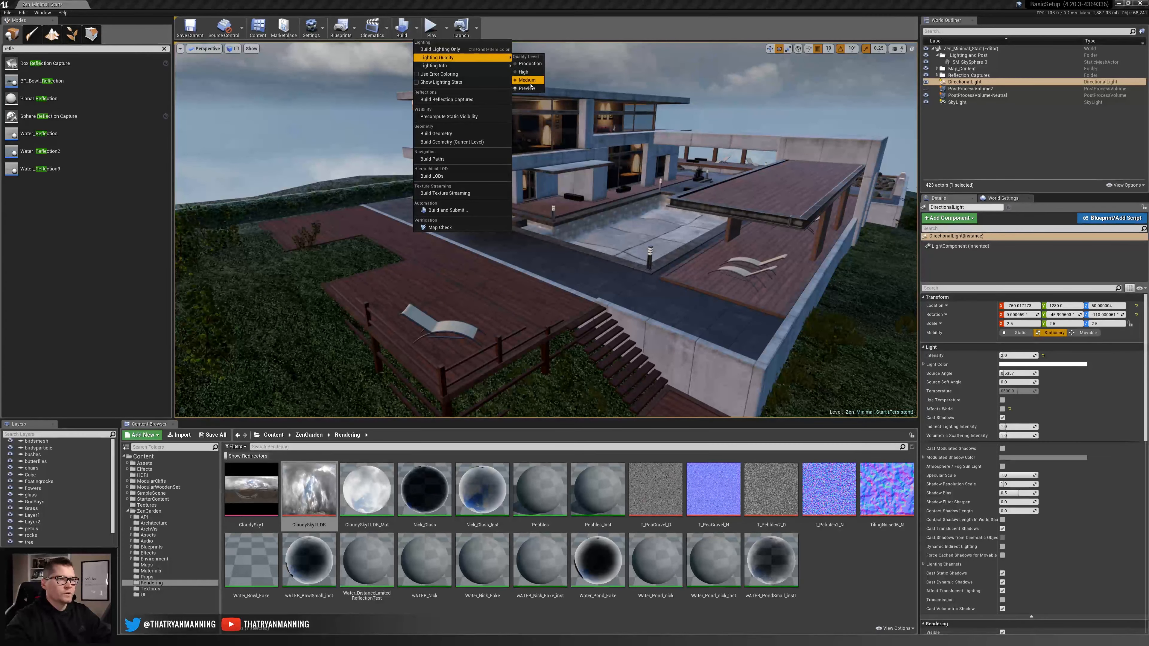
click(456, 49)
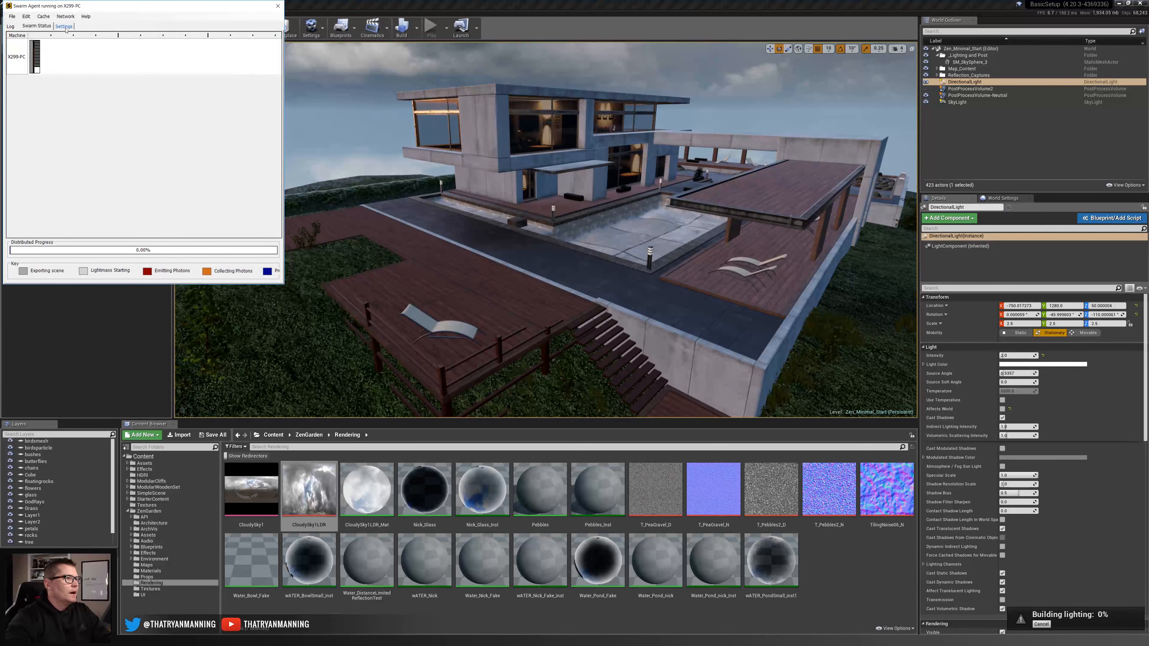
Inspect the Swarm Agent's settings and build status, and dismiss the message log
click(64, 25)
drag(94, 7, 135, 76)
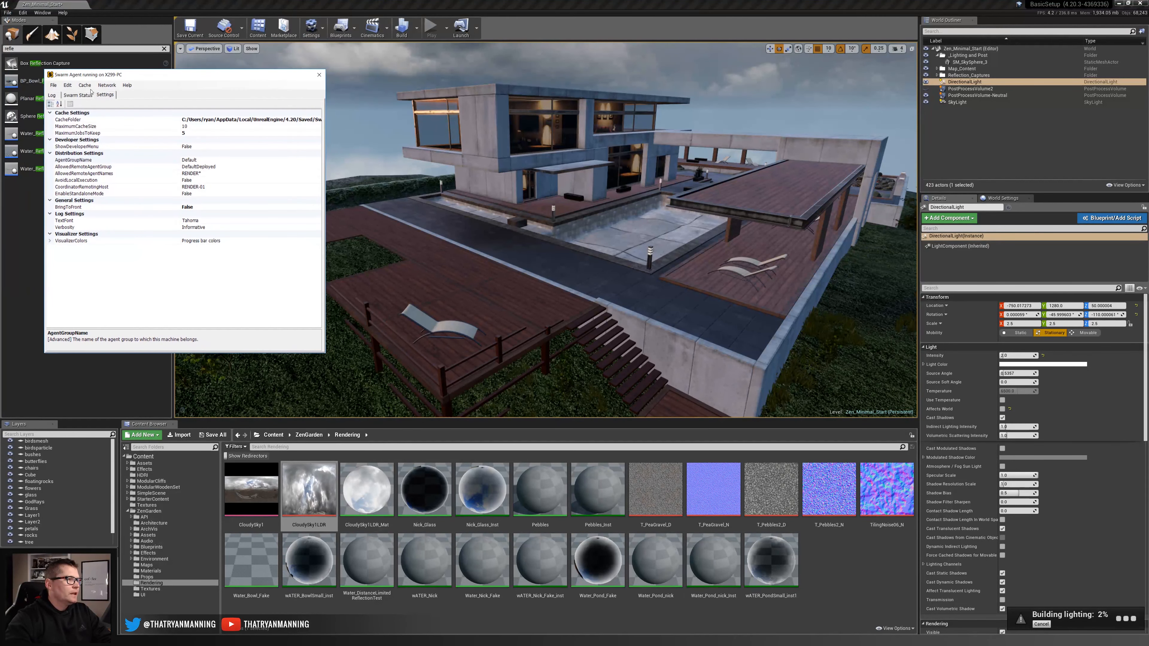
click(80, 95)
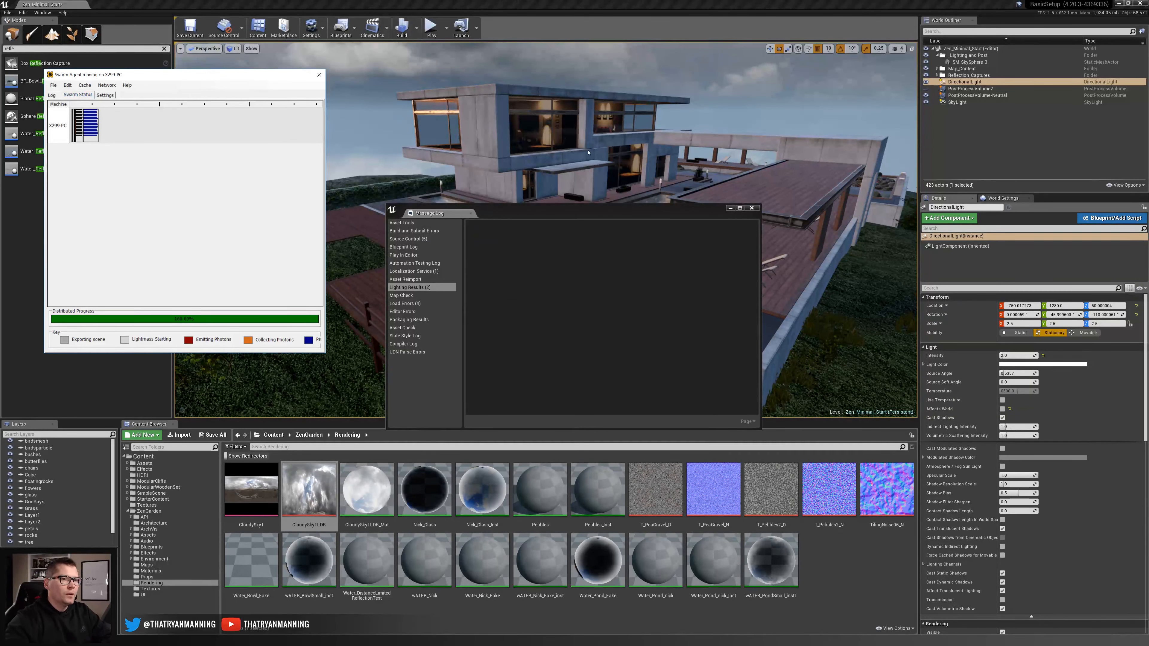
click(752, 208)
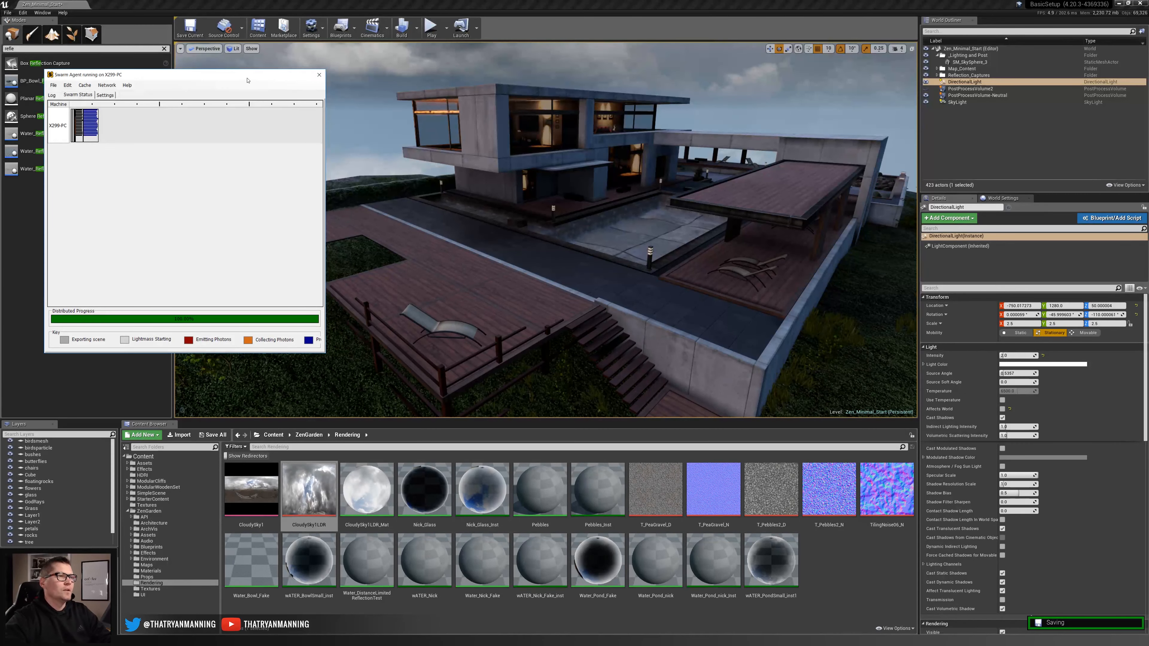
click(719, 7)
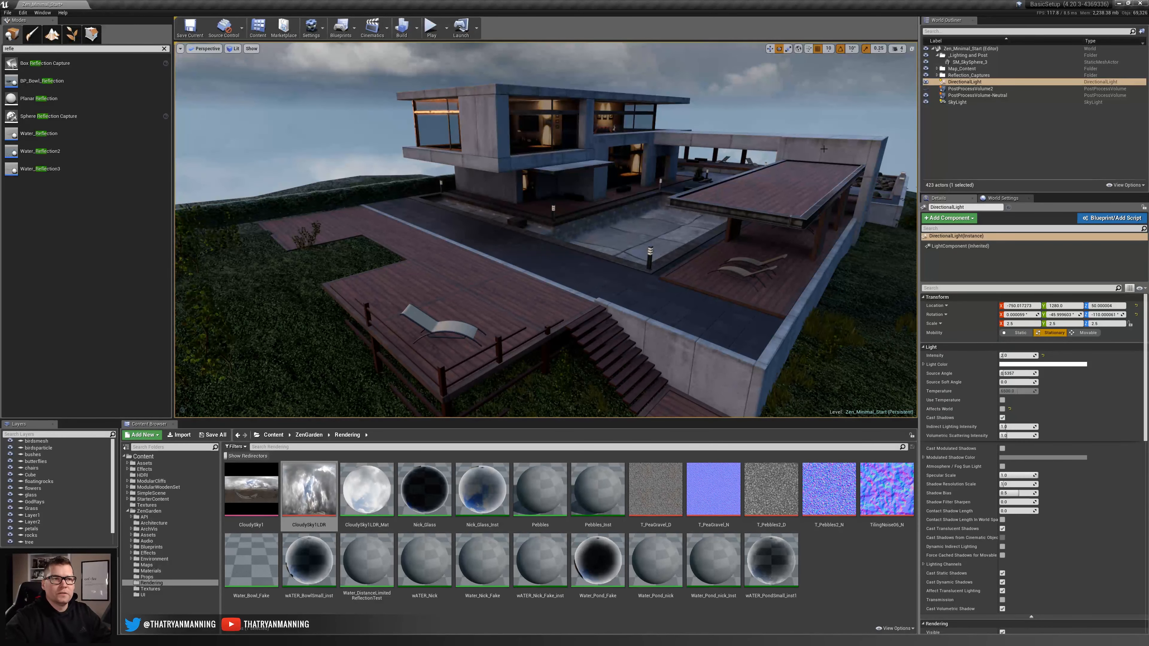
Set the SkyLight's intensity to 2
mouse_move(616, 194)
right_down()
mouse_move(611, 180)
mouse_move(615, 201)
right_up()
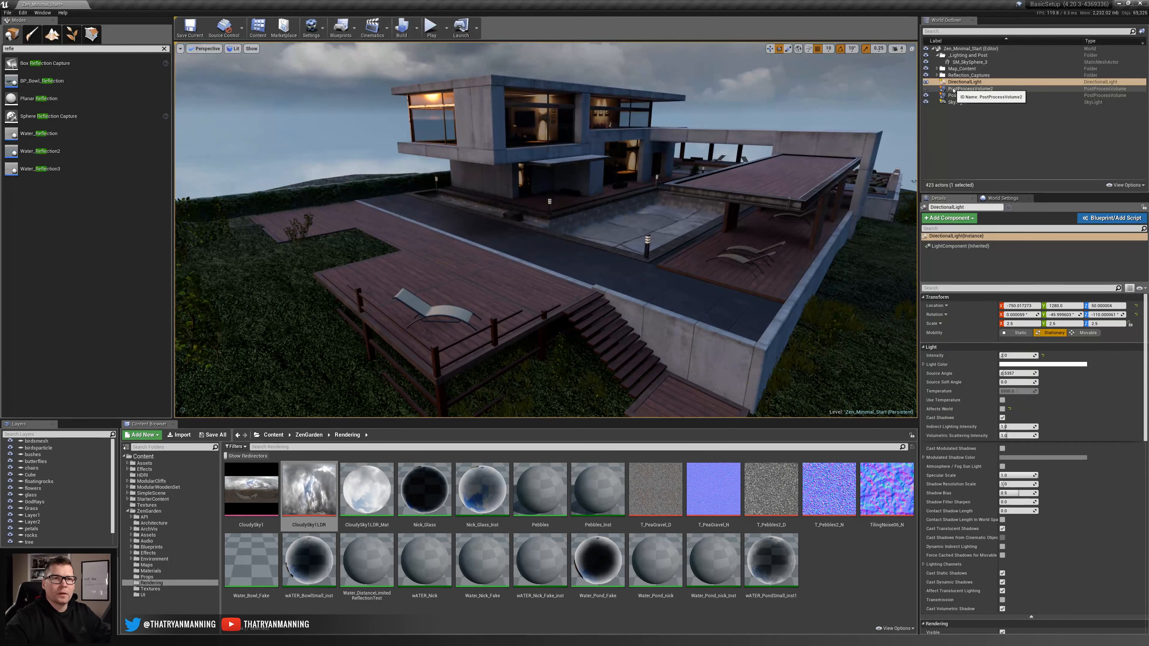
click(944, 103)
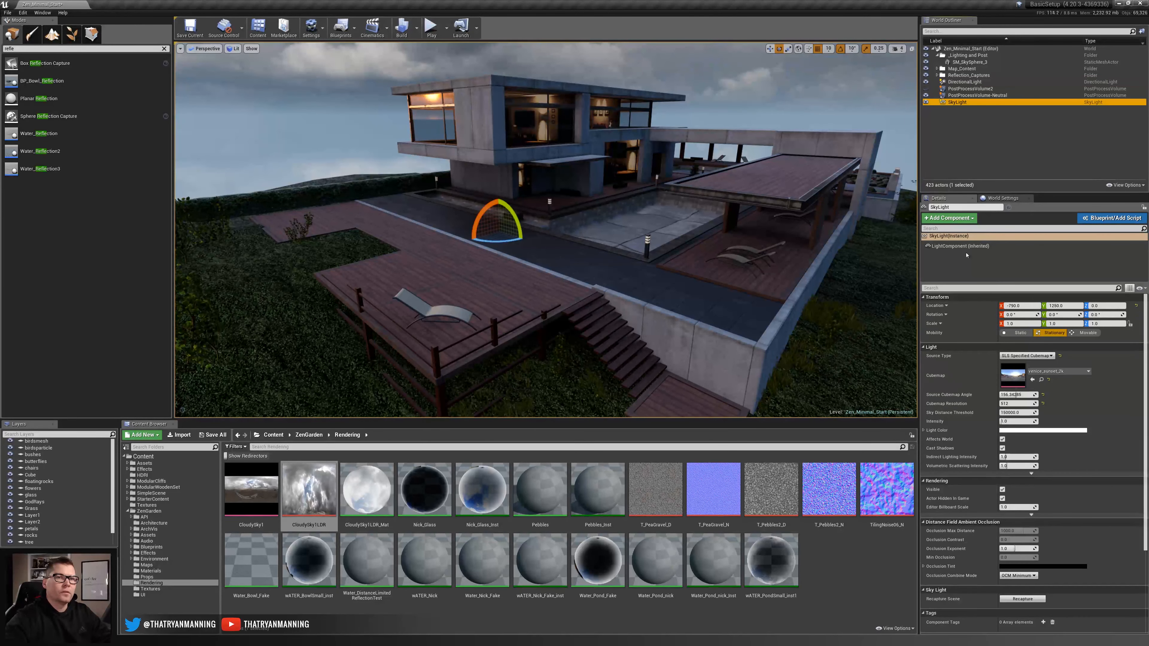
click(1008, 422)
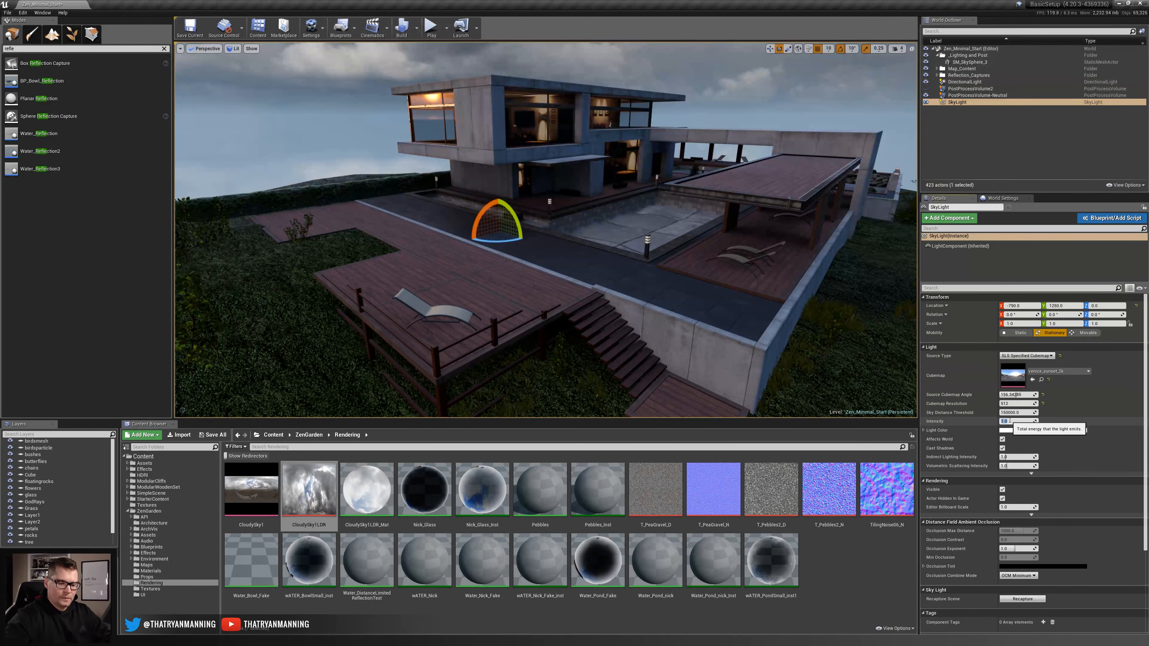
text(2)
key(Return)
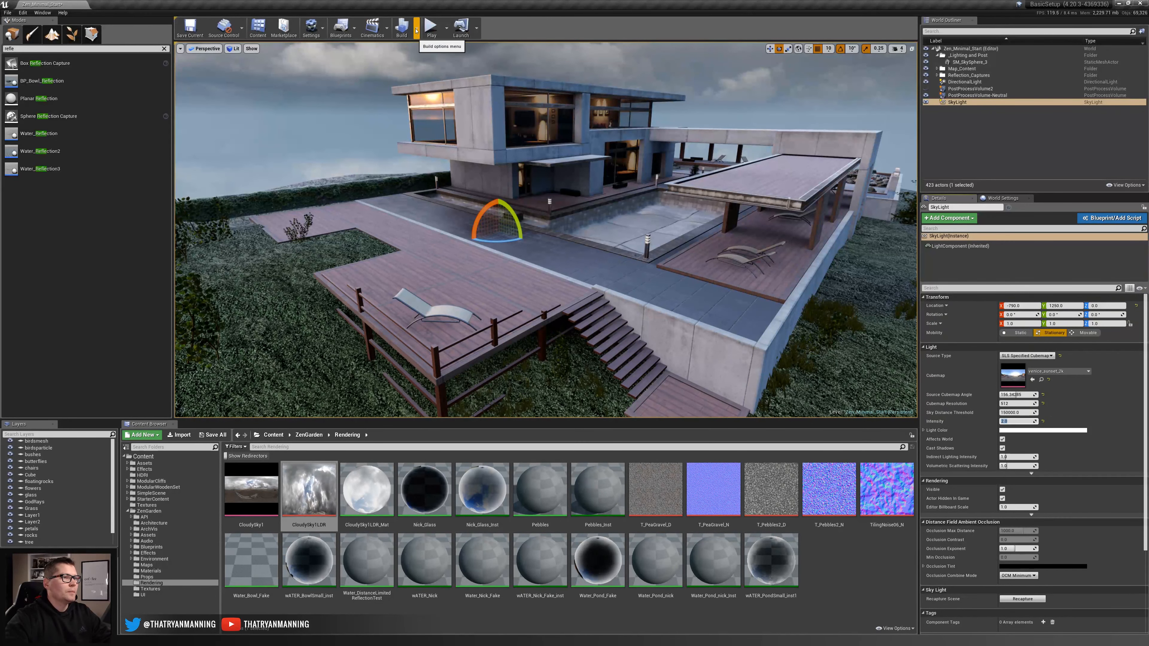
Build the whole level with the new sky light intensity and clear the actor selection
click(404, 29)
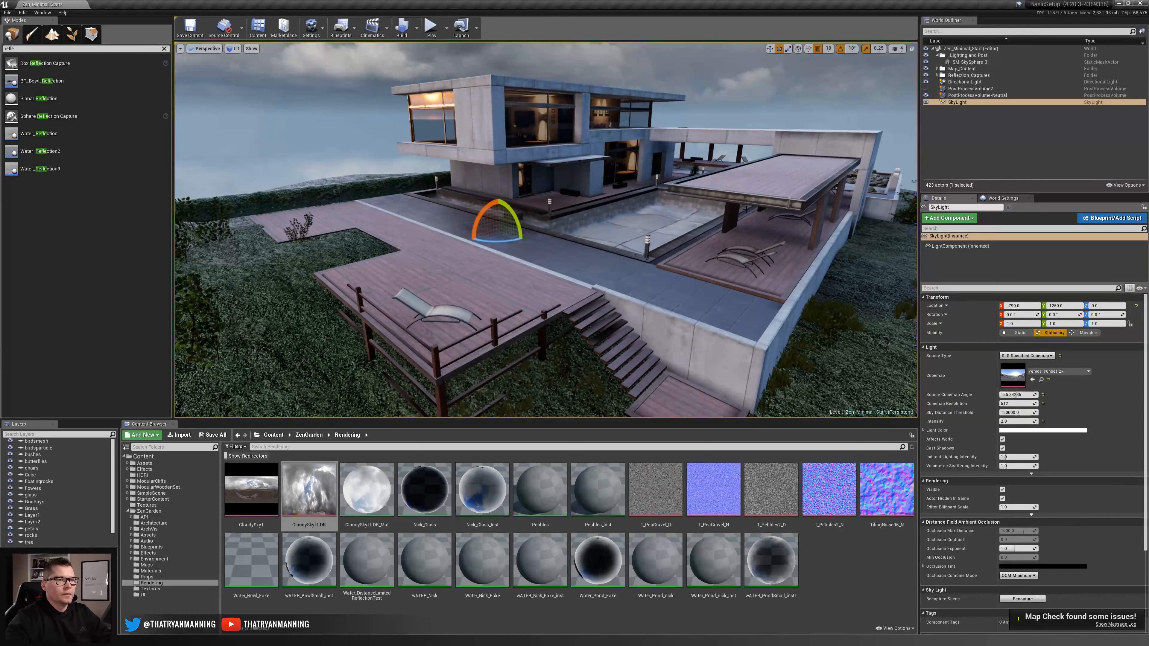
right_drag(629, 228, 634, 226)
key(Escape)
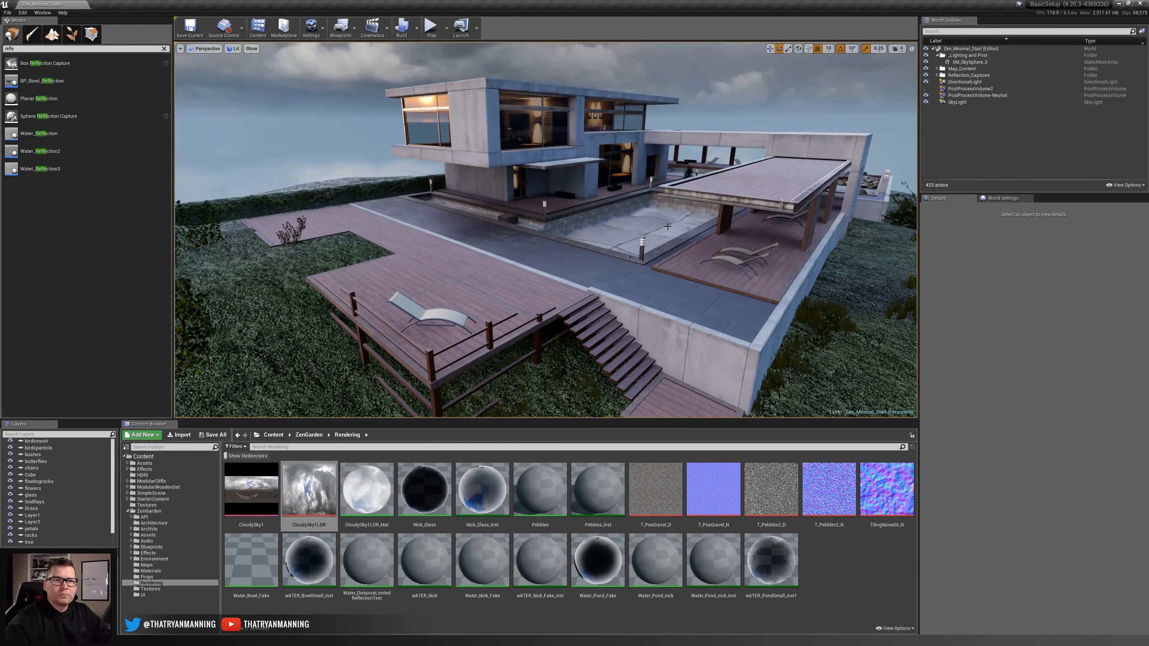
Compare the current light settings of the SkyLight and the DirectionalLight
click(954, 102)
click(965, 82)
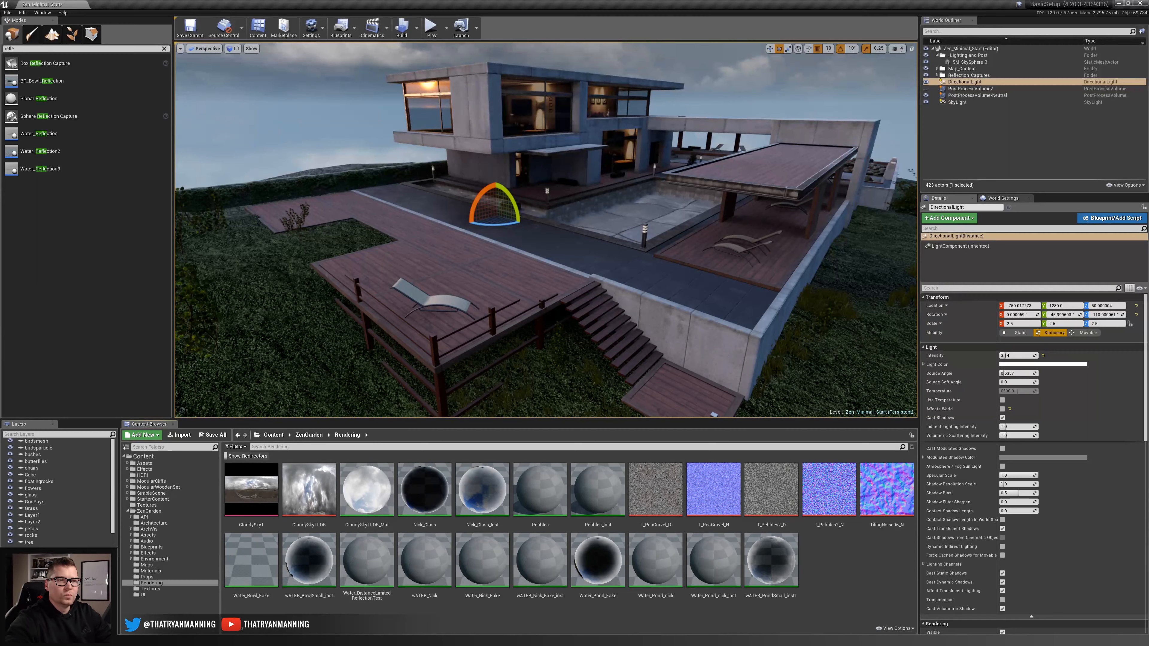
click(1002, 84)
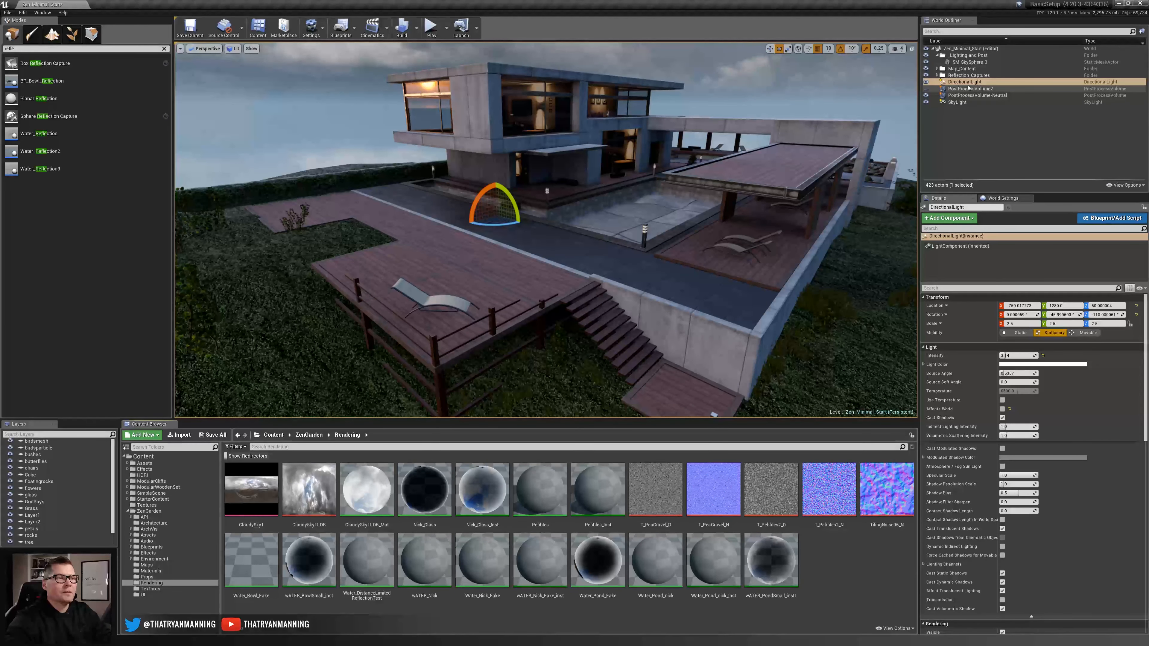
click(987, 144)
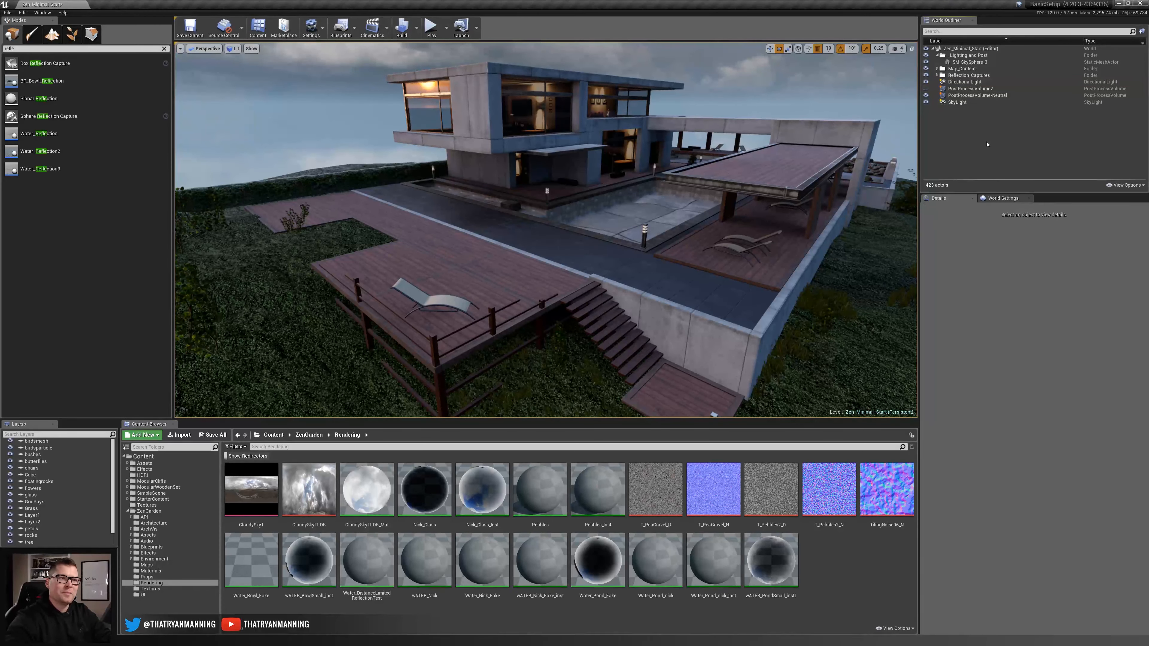
click(963, 102)
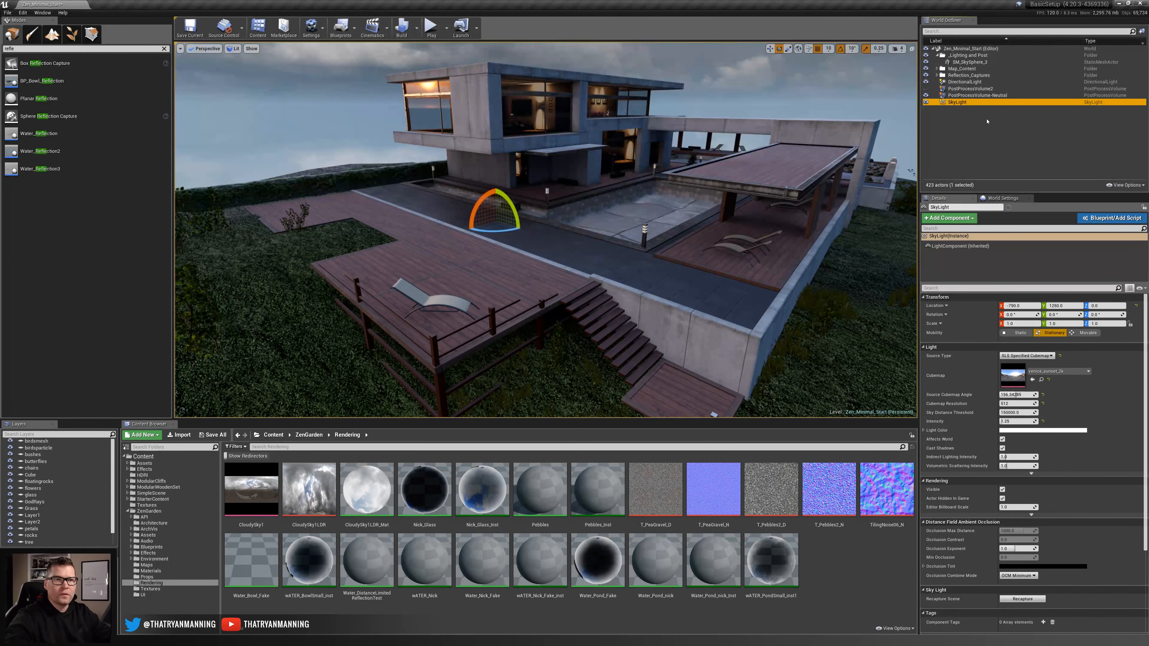
Set the DirectionalLight's intensity to 2 and enable Affects World for it
click(971, 81)
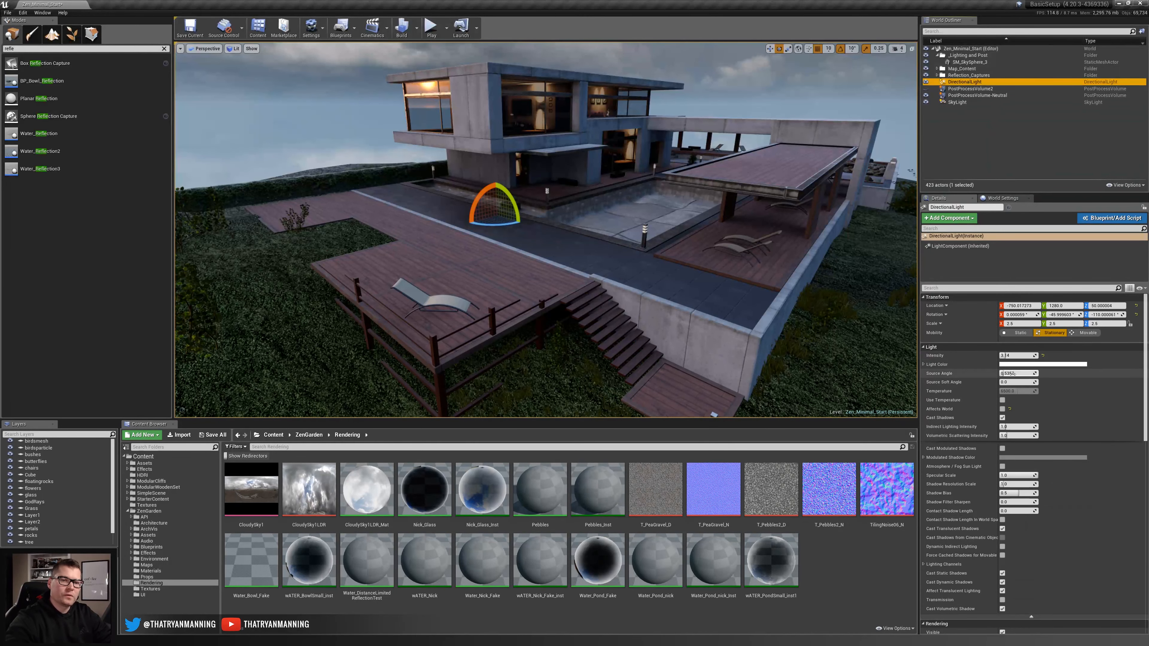
click(1014, 355)
text(2)
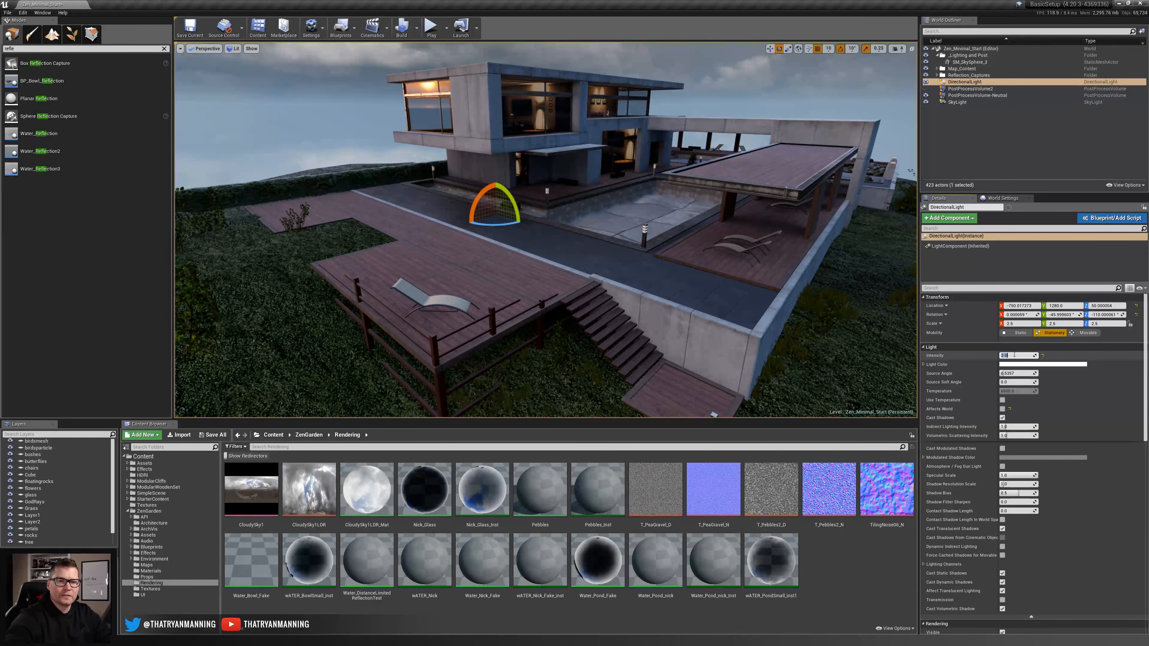
key(Return)
click(1002, 409)
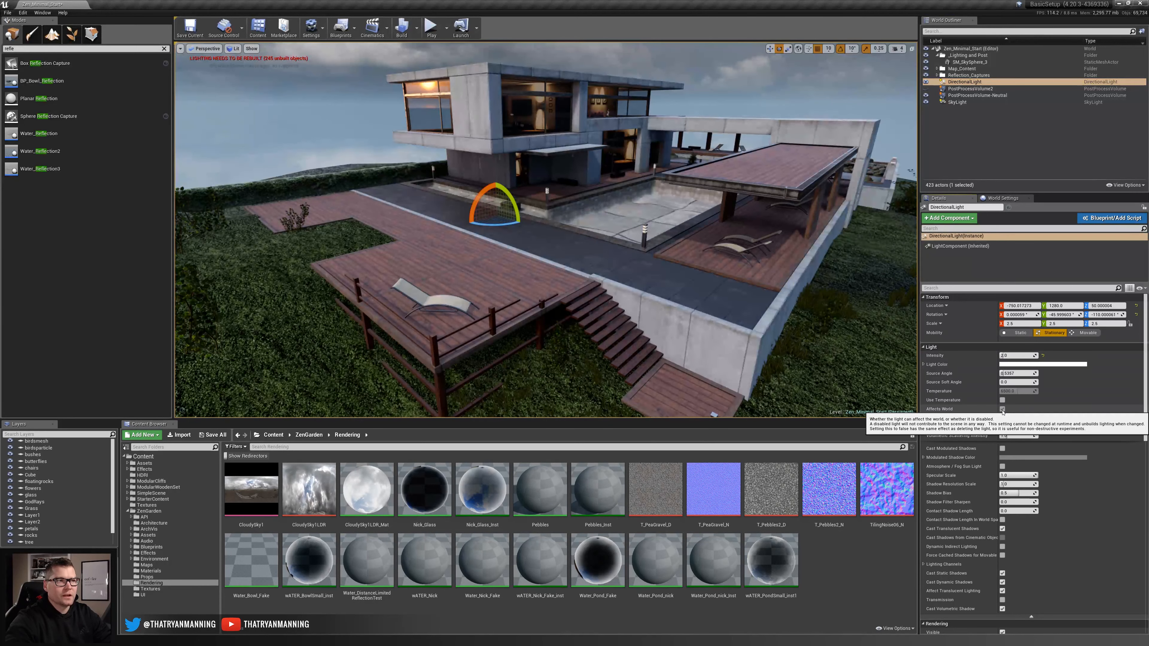
Deselect the DirectionalLight and rebuild the whole level, dismissing the message log
key(Escape)
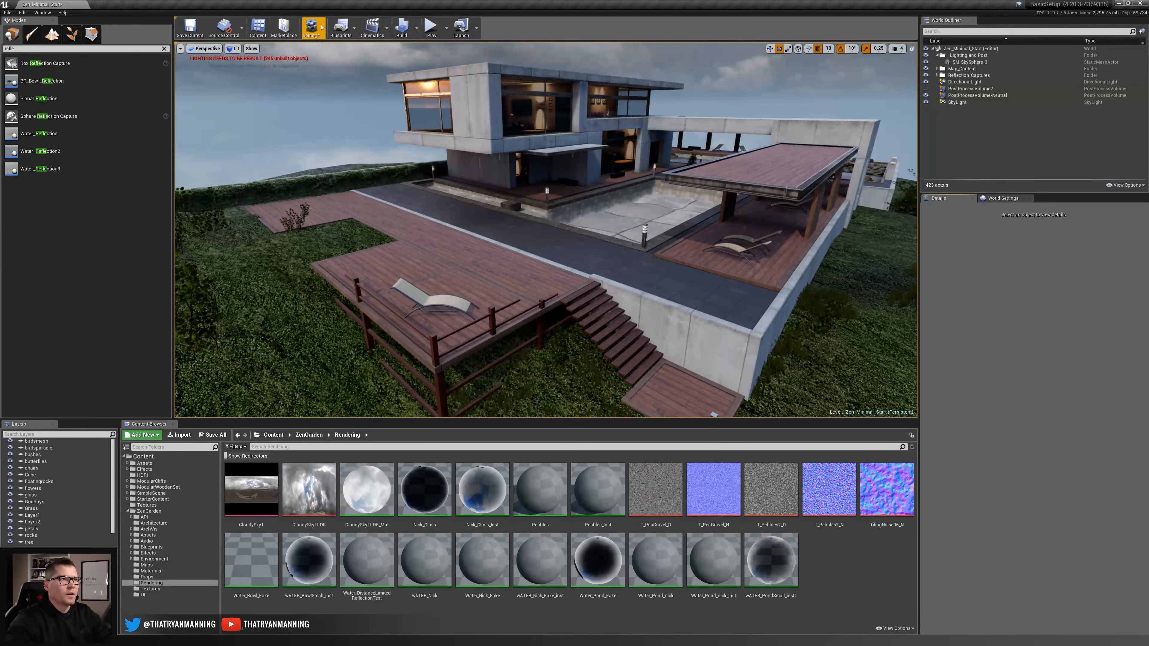
click(399, 27)
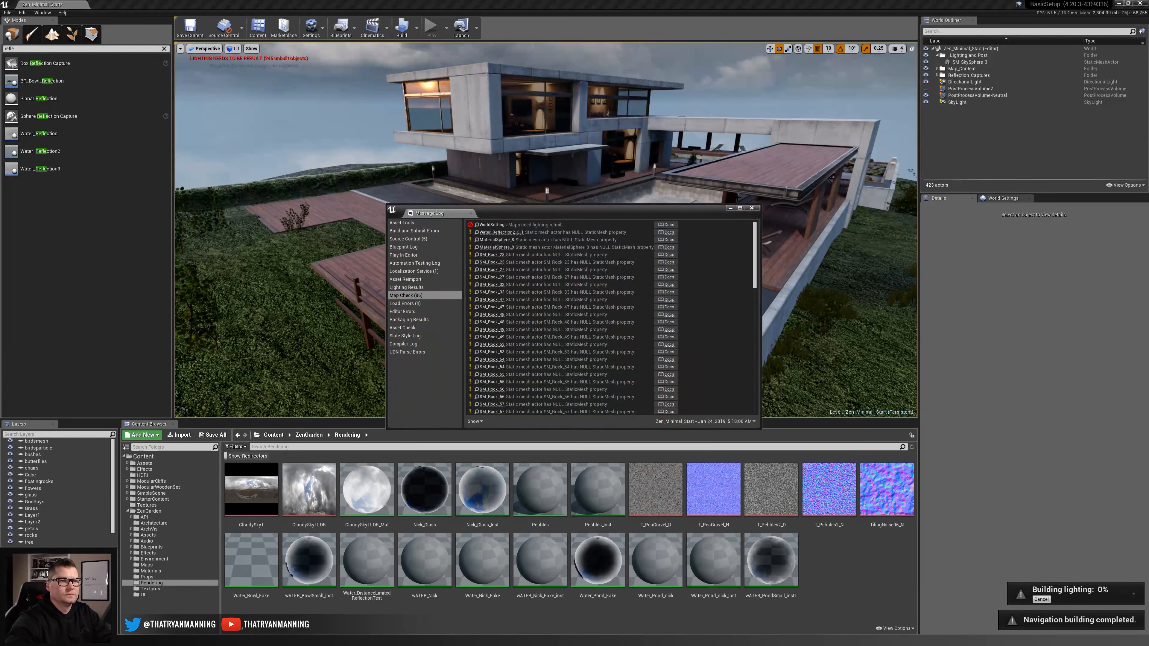
click(751, 208)
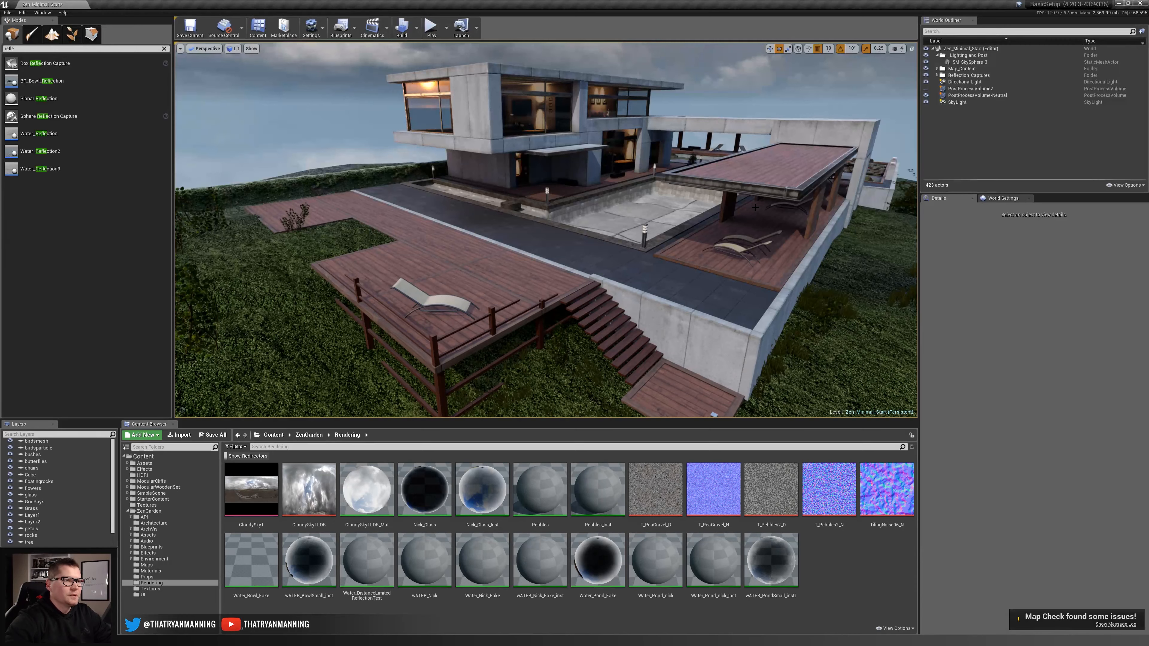
Set the DirectionalLight's intensity to 3.5 and rebuild the whole level, dismissing the message log
click(963, 82)
click(1009, 355)
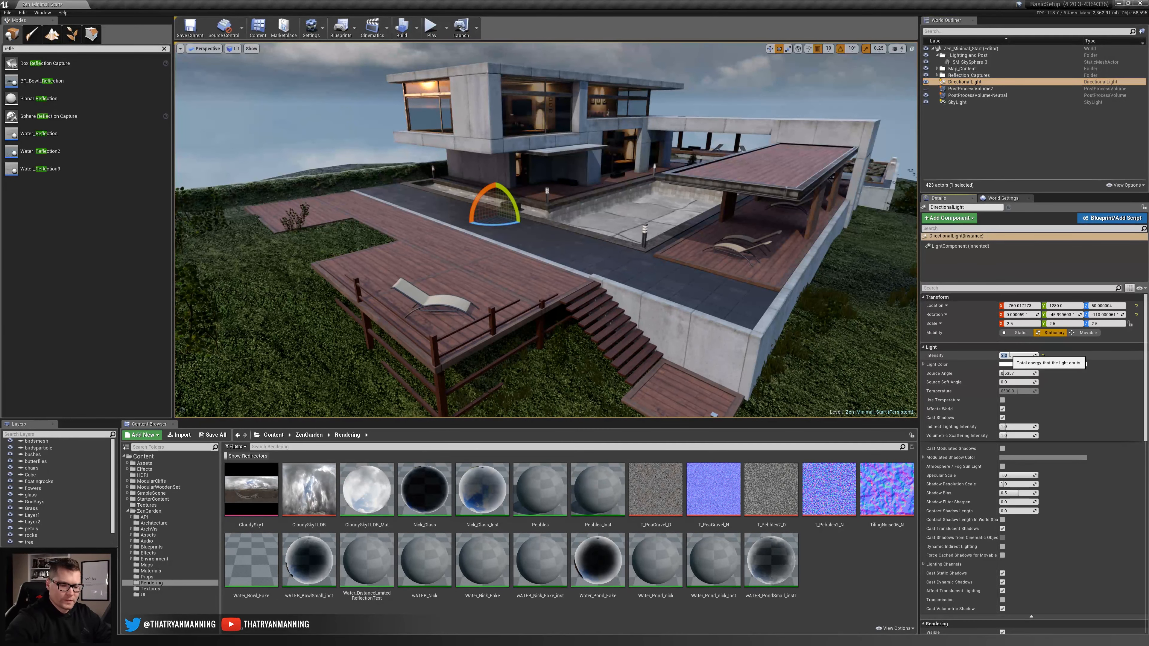
text(3.14)
key(Return)
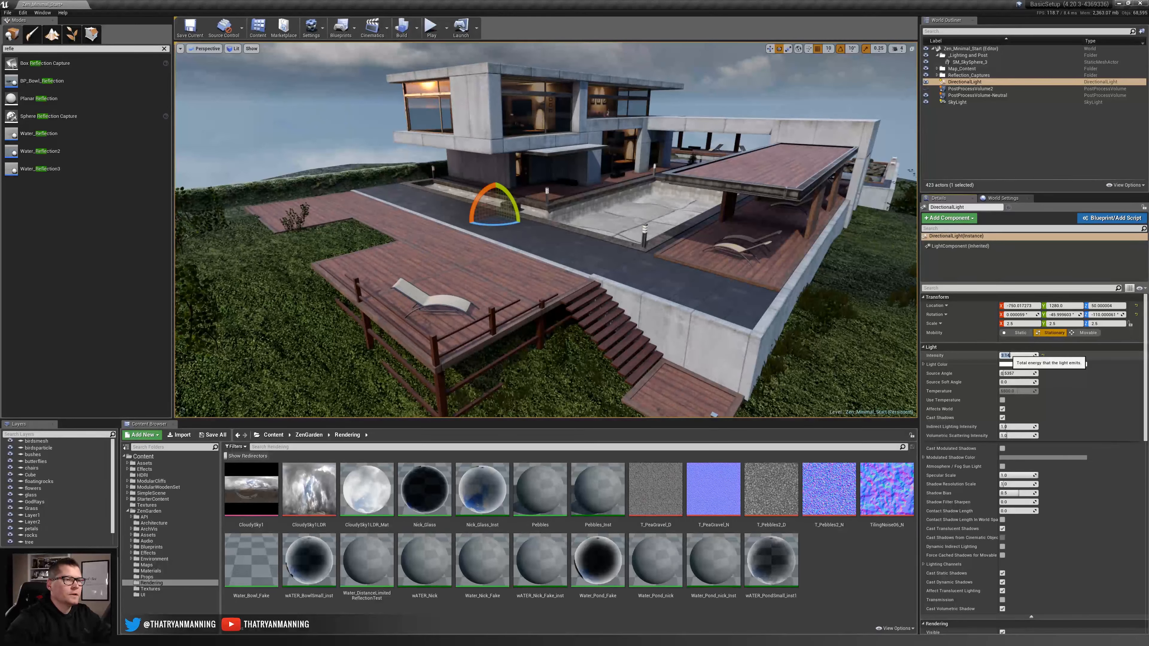
text(3.5)
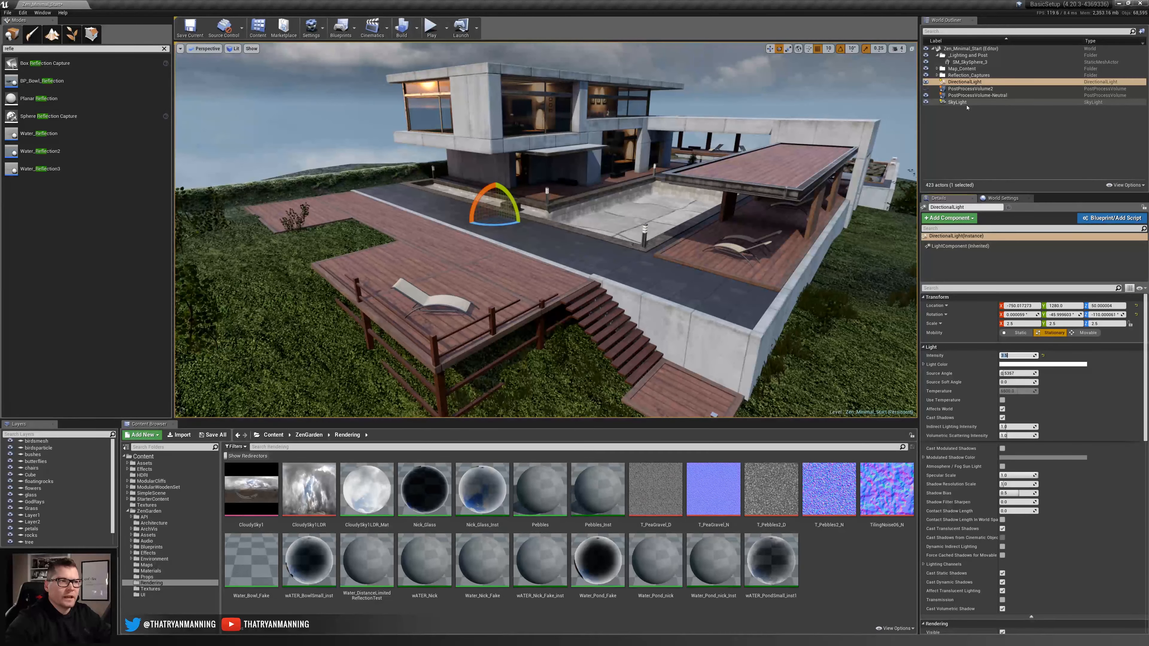
click(402, 28)
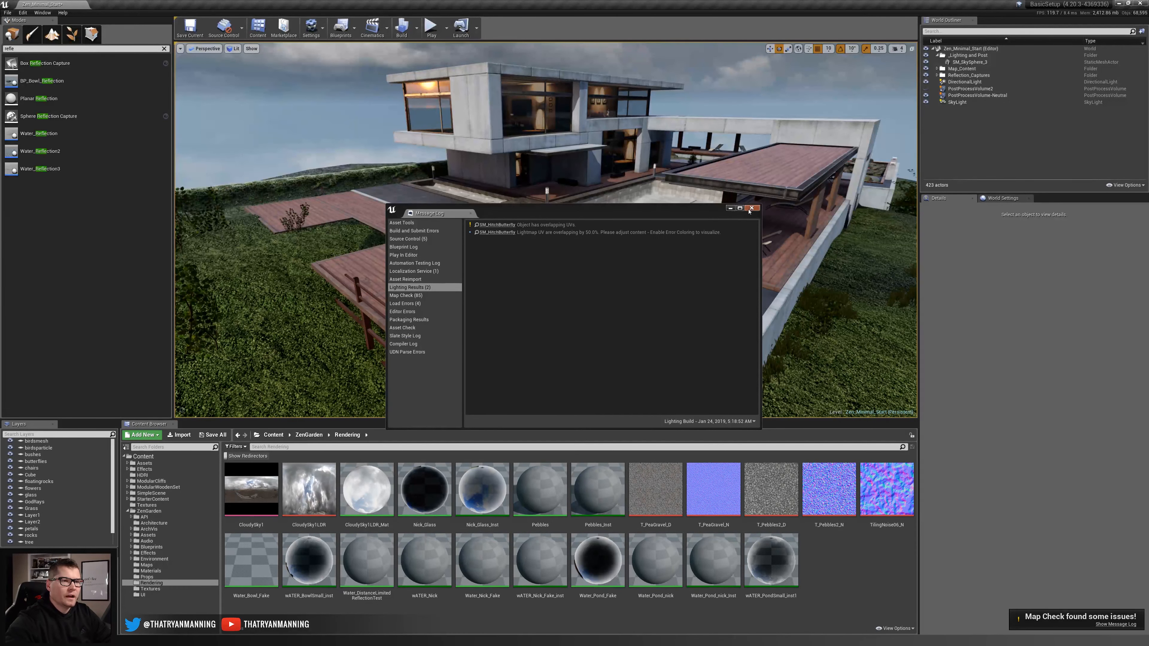
click(751, 207)
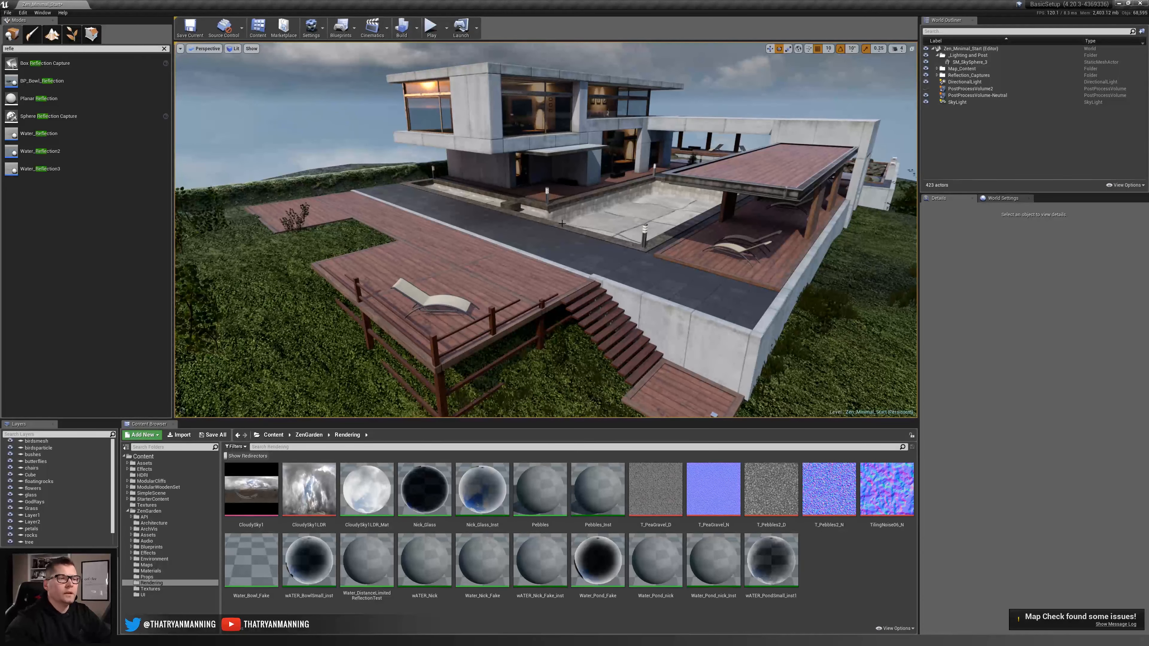
Examine the rebuilt lighting up close under the house overhang by the pool and from the outer deck
key(w)
right_drag(545, 229, 527, 201)
key(s)
key(w)
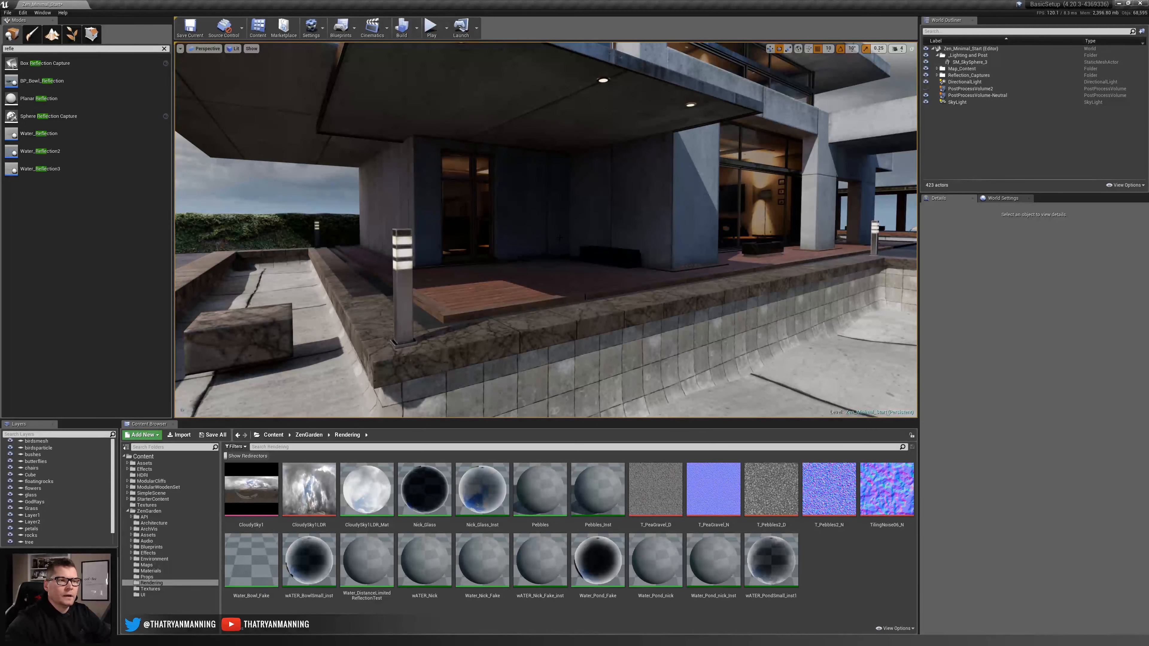
key(s)
right_drag(527, 200, 562, 178)
key(s)
key(s)
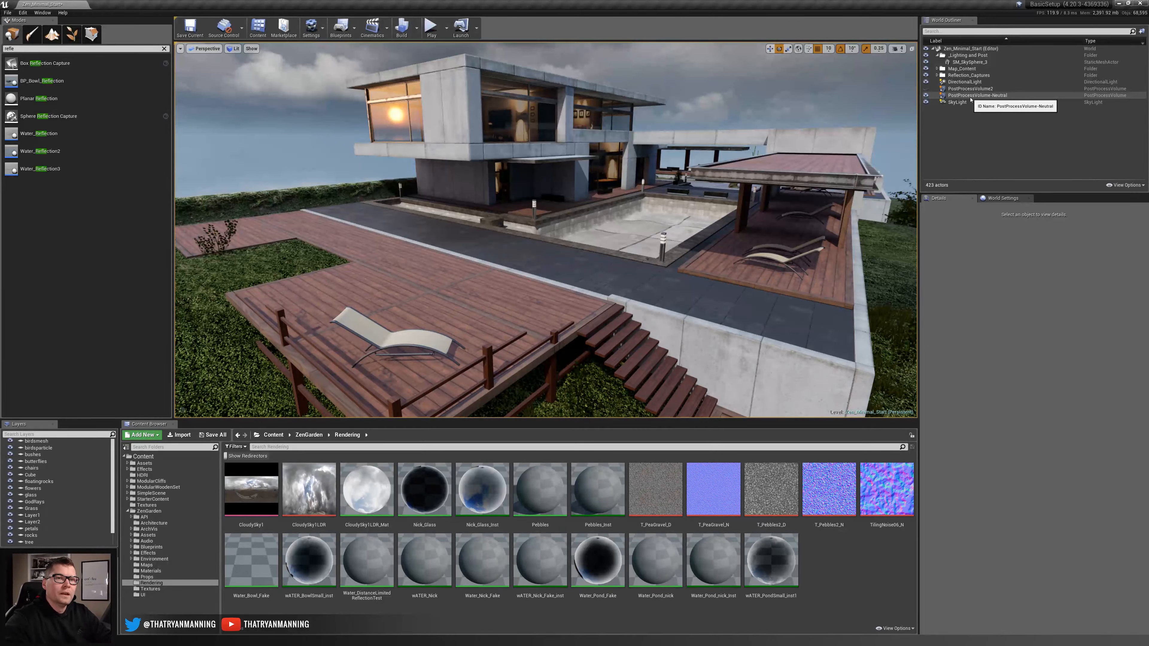
Look over the settings of PostProcessVolume2 and view the house from nearer the pool
click(928, 89)
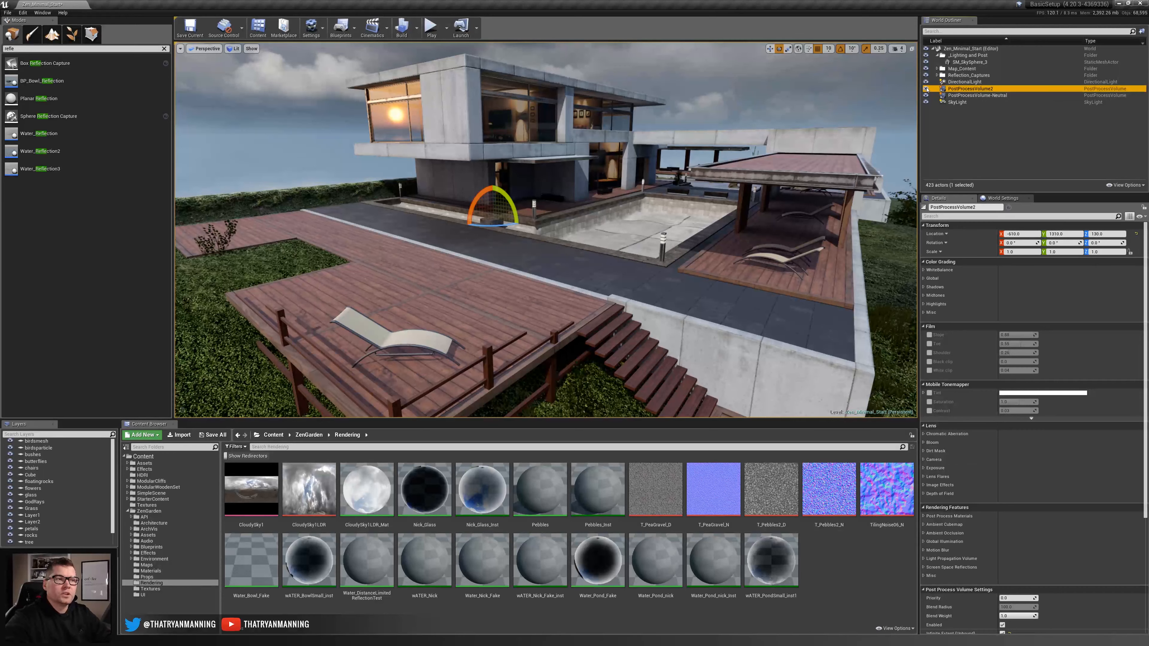
right_drag(724, 181, 719, 174)
key(Escape)
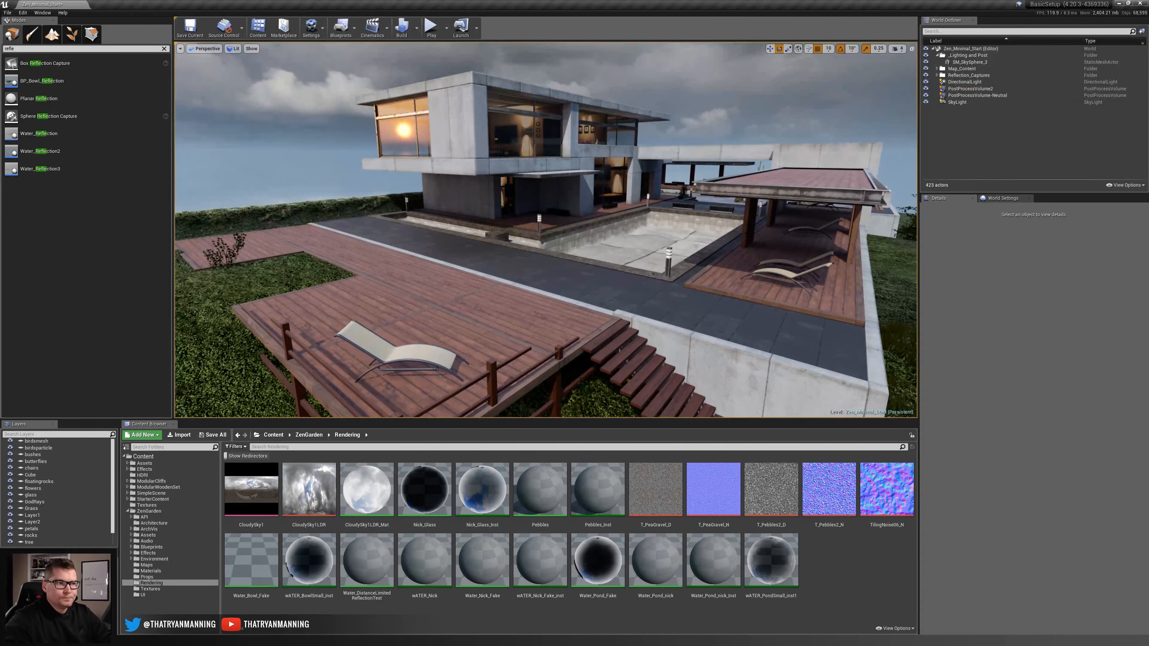
click(972, 89)
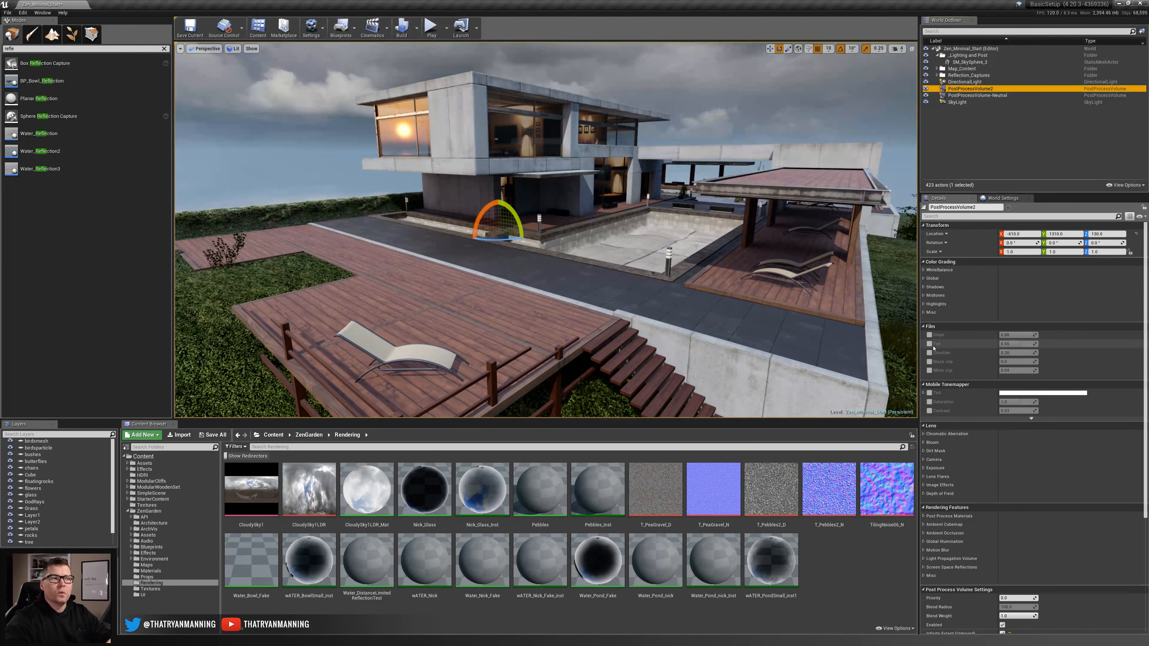
right_drag(669, 237, 669, 226)
key(Escape)
key(w)
key(s)
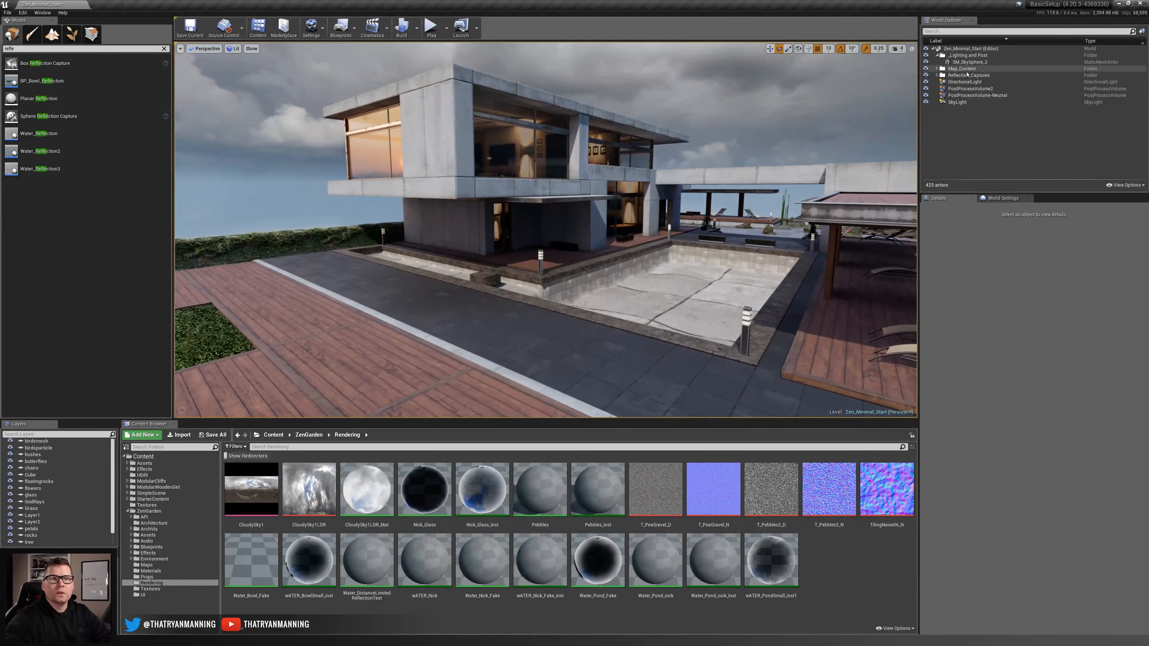
Try a shadows gamma of about 1.3 in PostProcessVolume2's color grading and switch that override off again
click(964, 90)
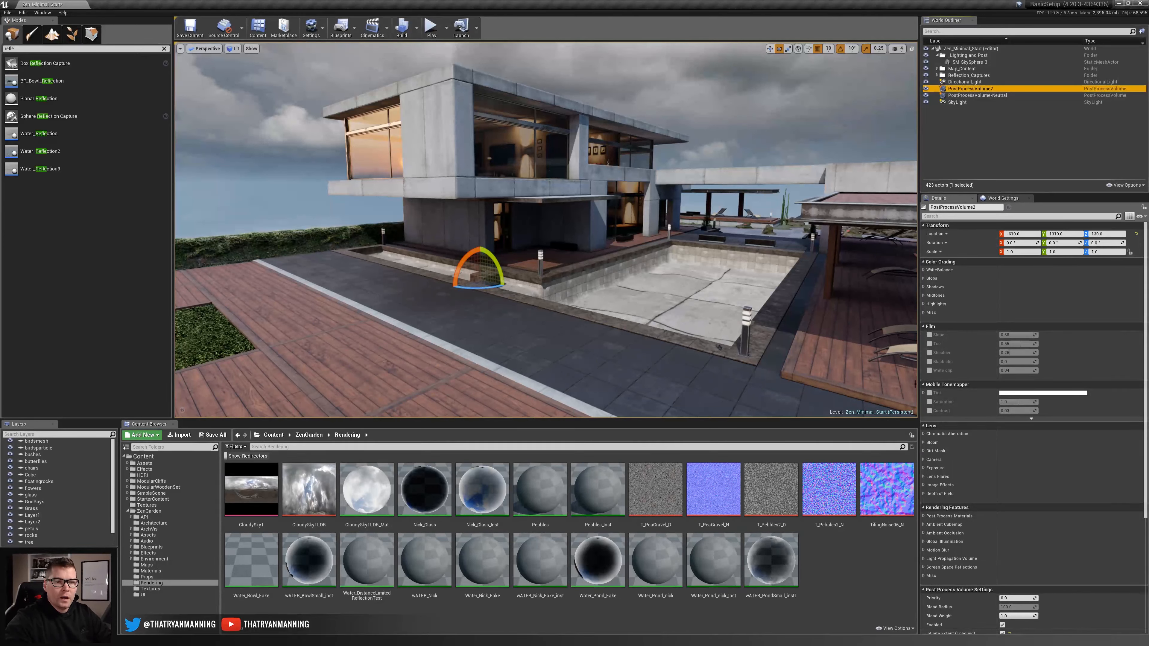
click(927, 305)
click(923, 305)
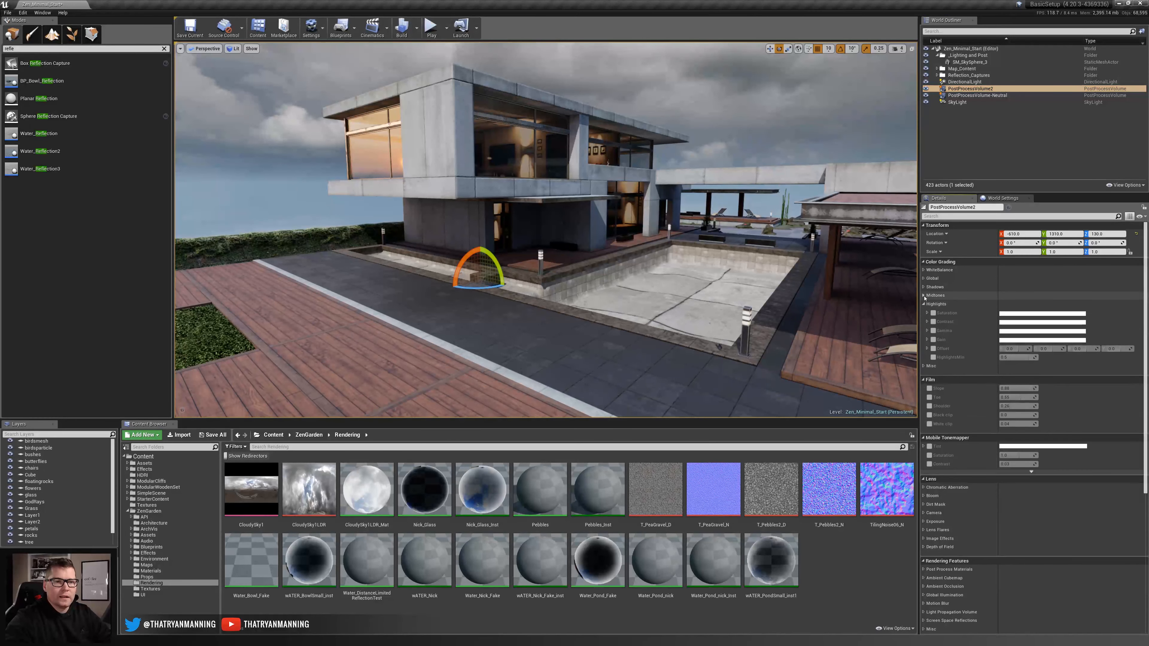
click(923, 296)
click(923, 287)
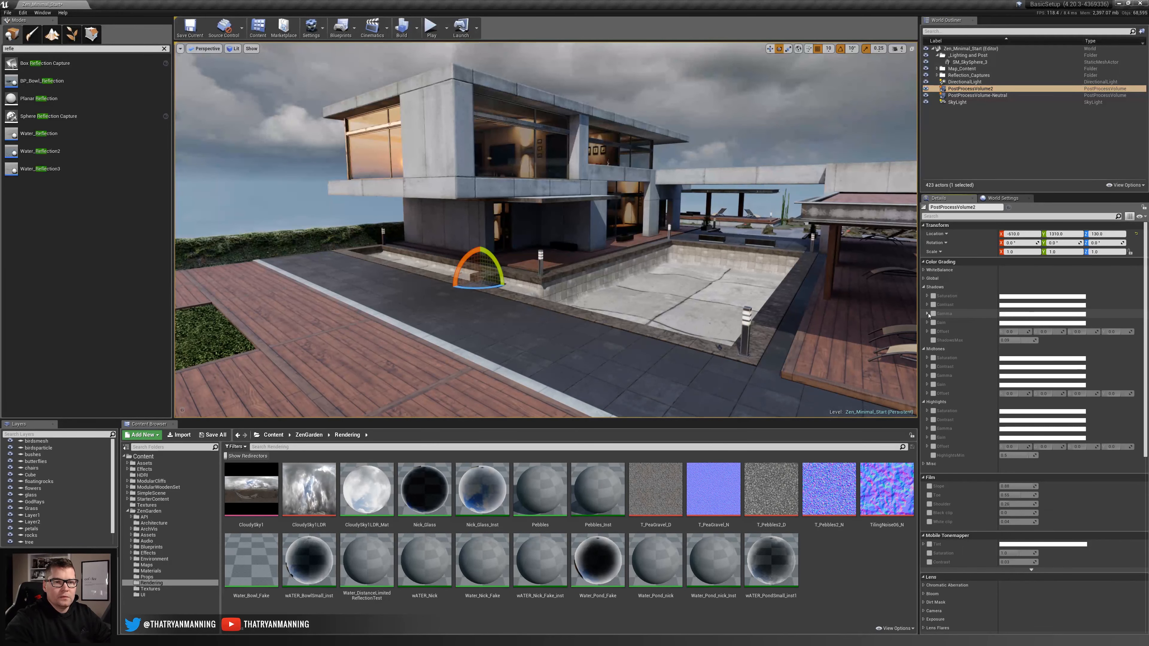
click(933, 315)
click(1044, 316)
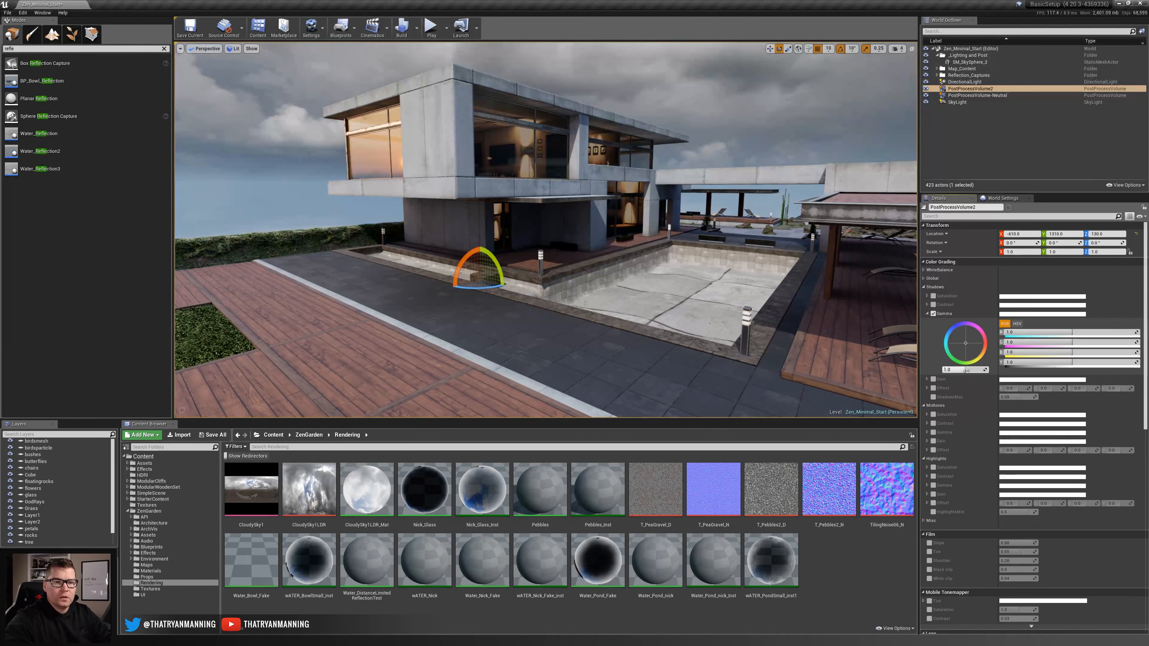
mouse_move(966, 369)
mouse_down()
mouse_move(986, 370)
mouse_move(972, 369)
mouse_up()
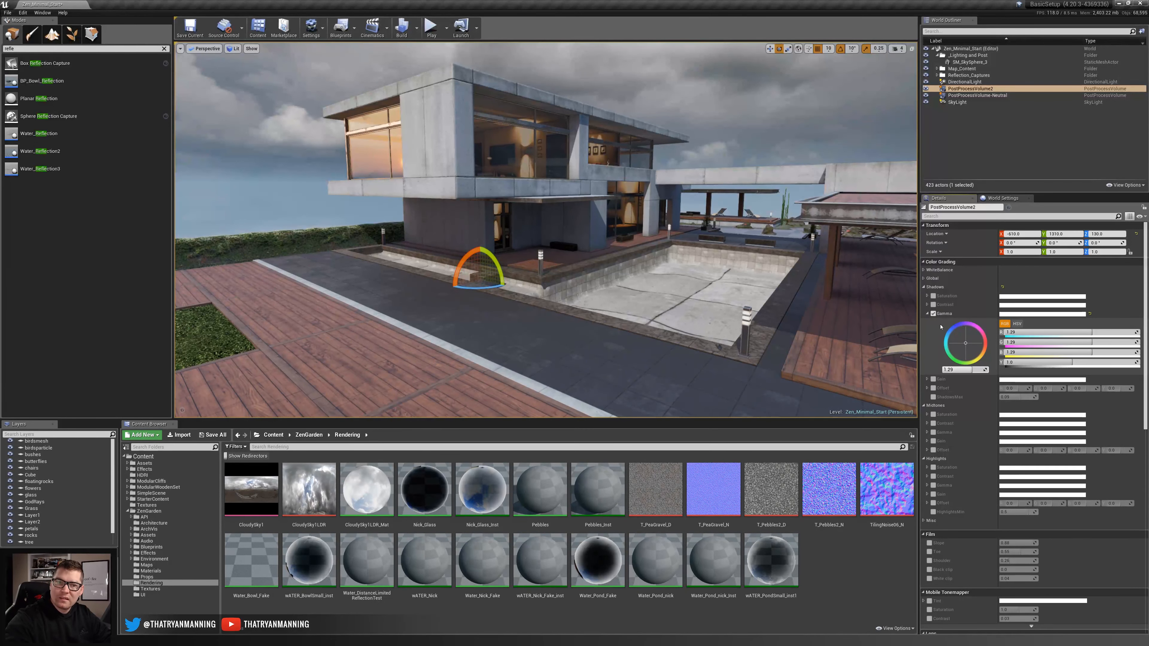
click(933, 313)
click(927, 314)
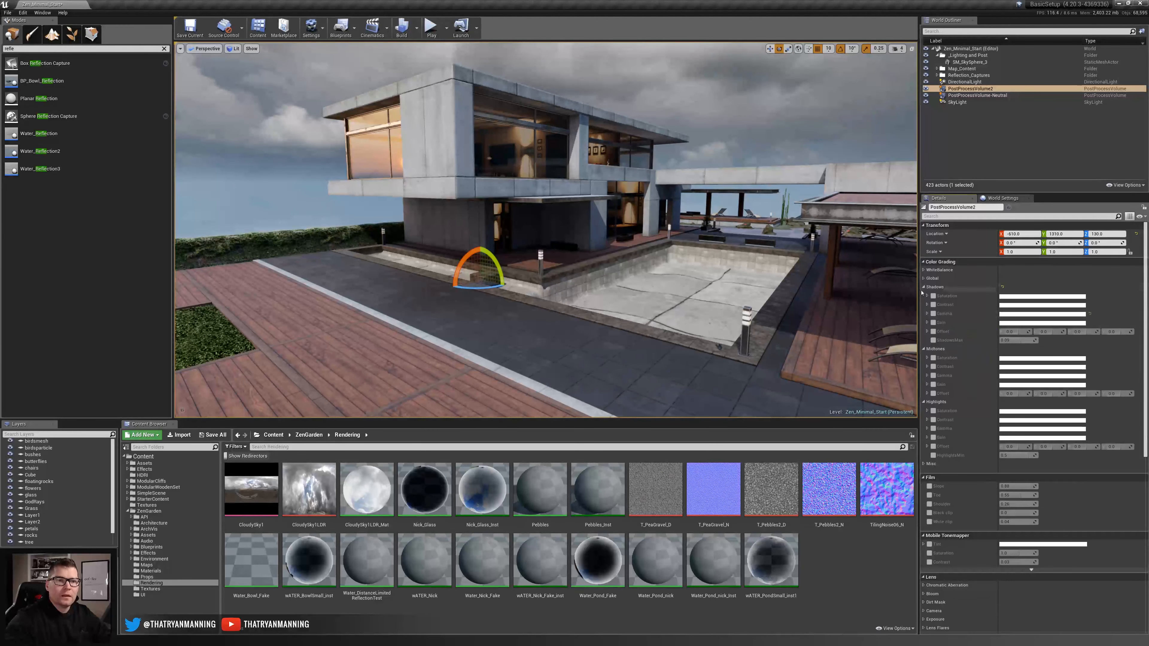
click(924, 287)
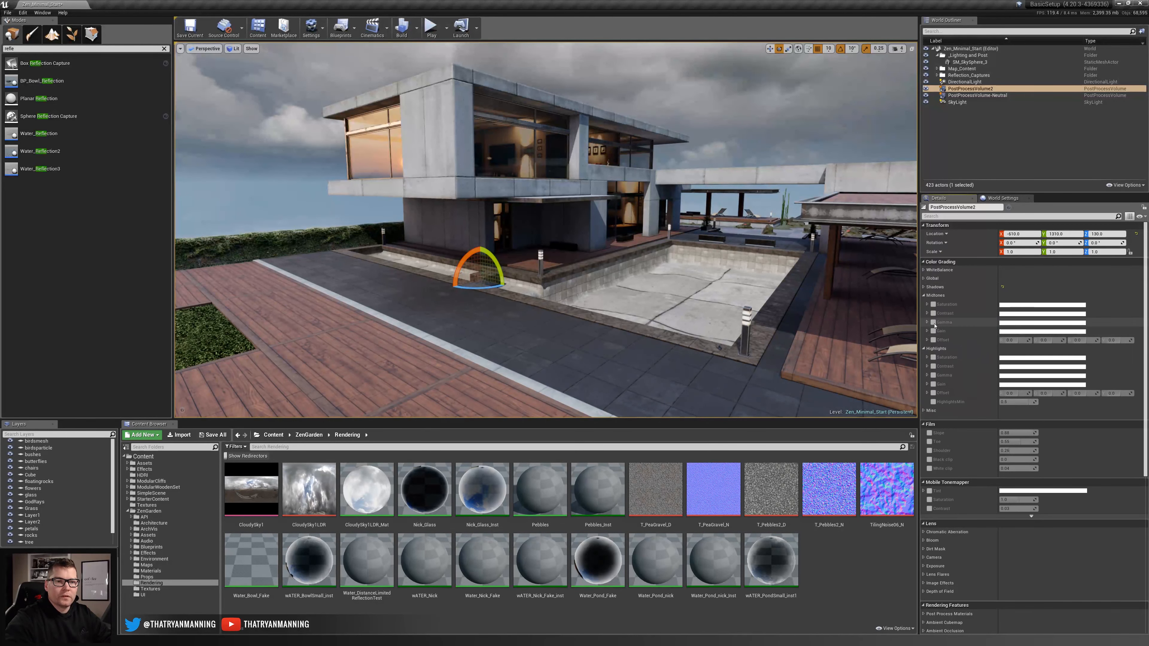
Try a midtones gamma slightly below 1 on PostProcessVolume2 and disable that override again
click(932, 322)
click(991, 322)
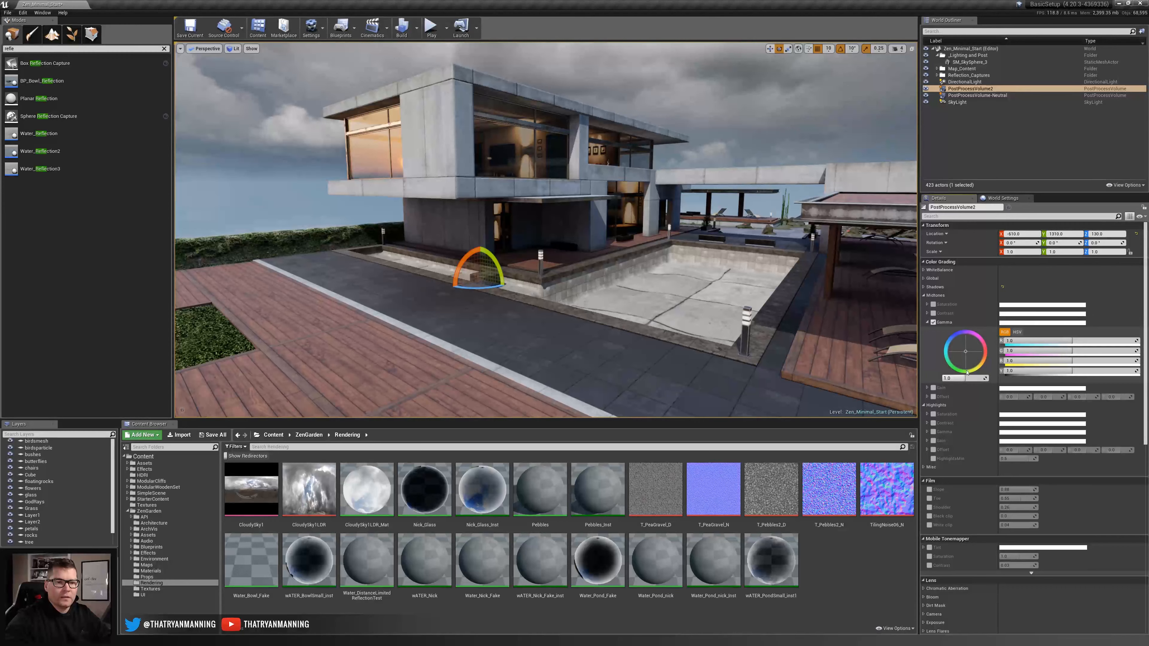
drag(962, 377, 964, 377)
click(933, 323)
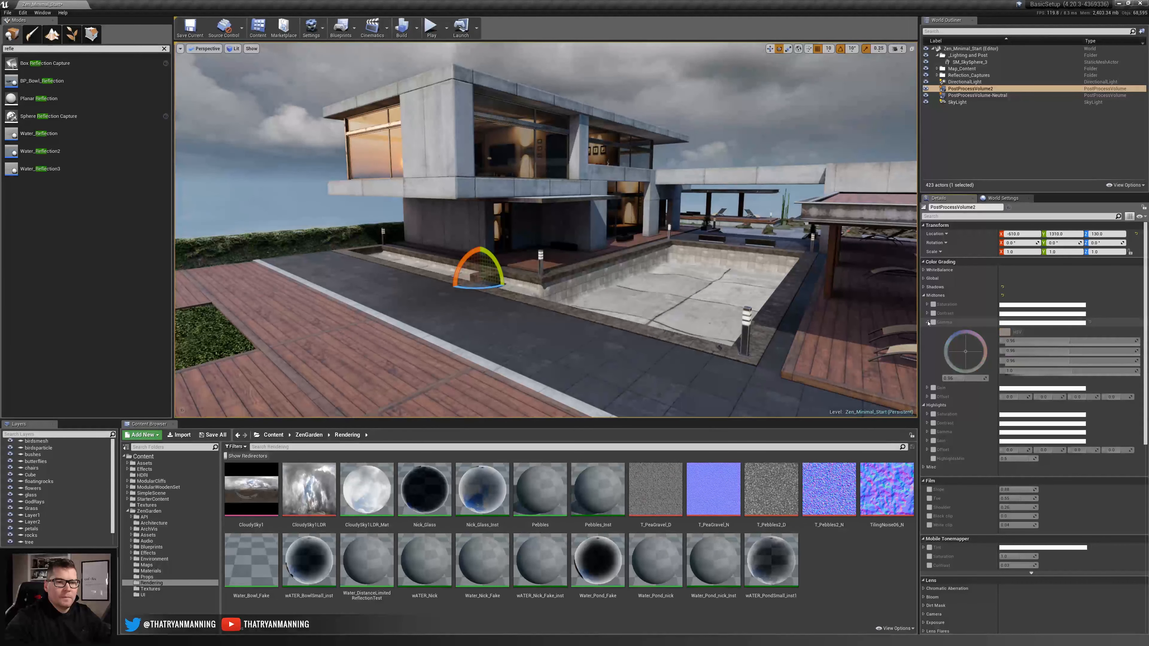
click(926, 322)
Try a midtones saturation of about 1.3 on PostProcessVolume2 and disable that override again
click(933, 303)
click(926, 304)
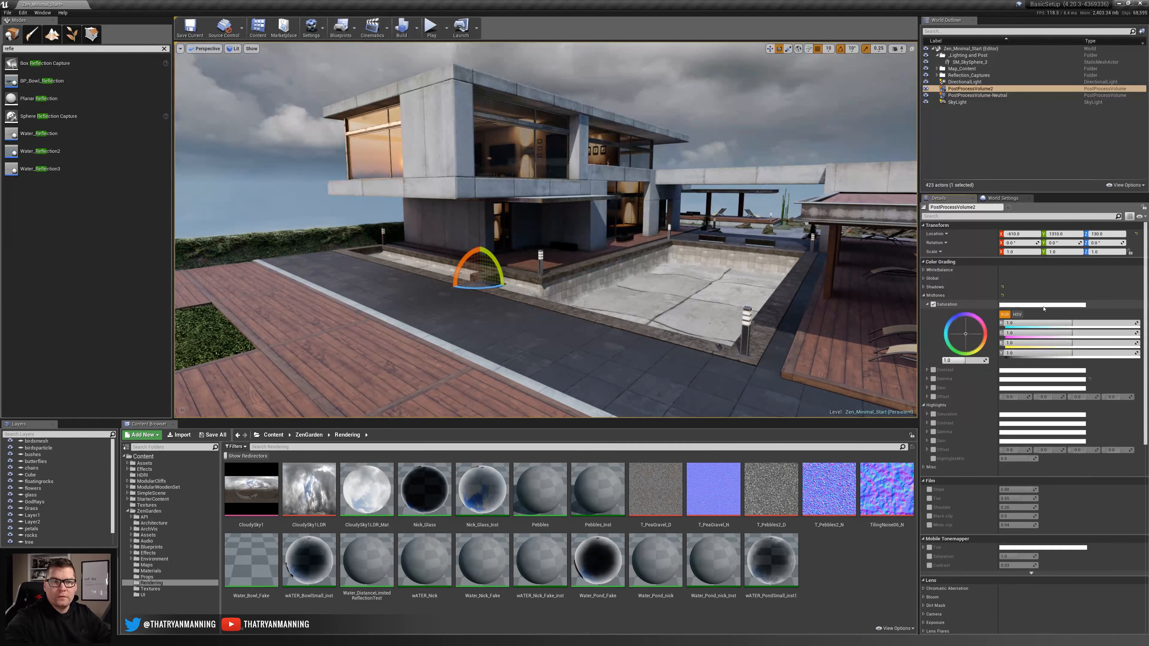
drag(977, 360, 995, 360)
click(933, 304)
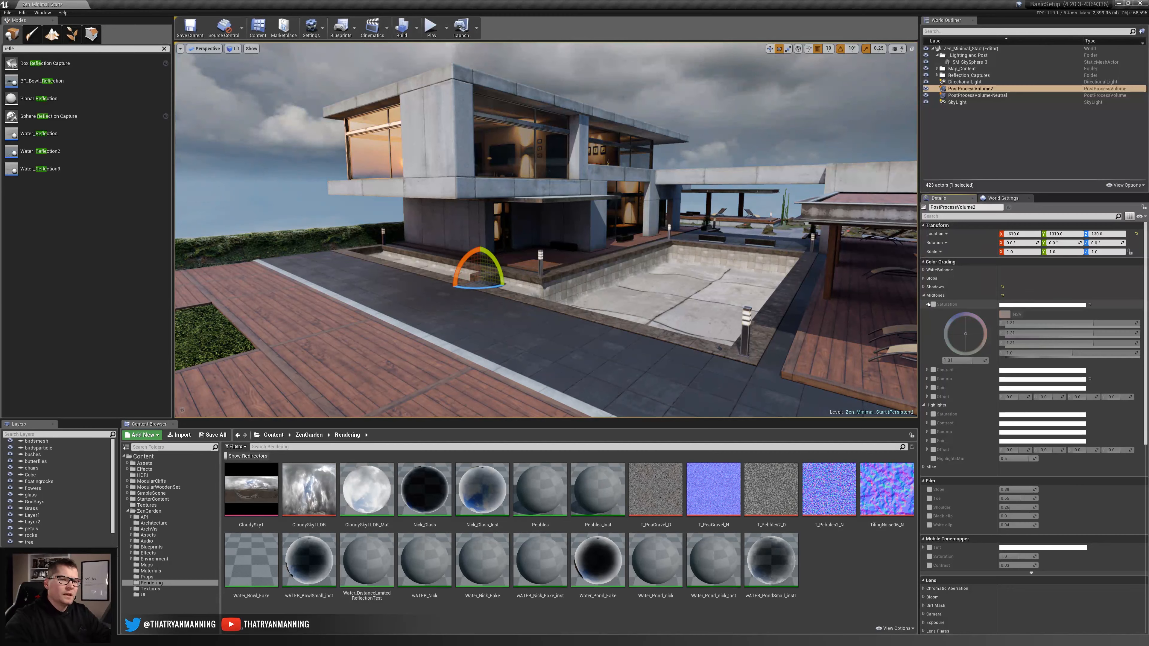
click(926, 304)
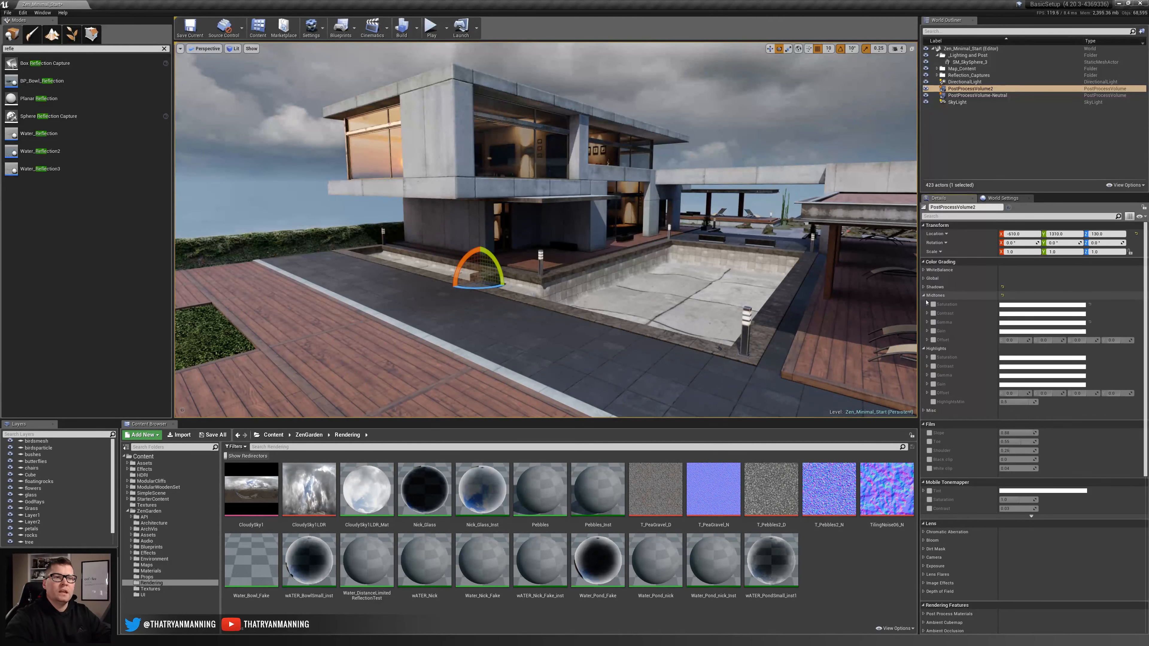
click(924, 295)
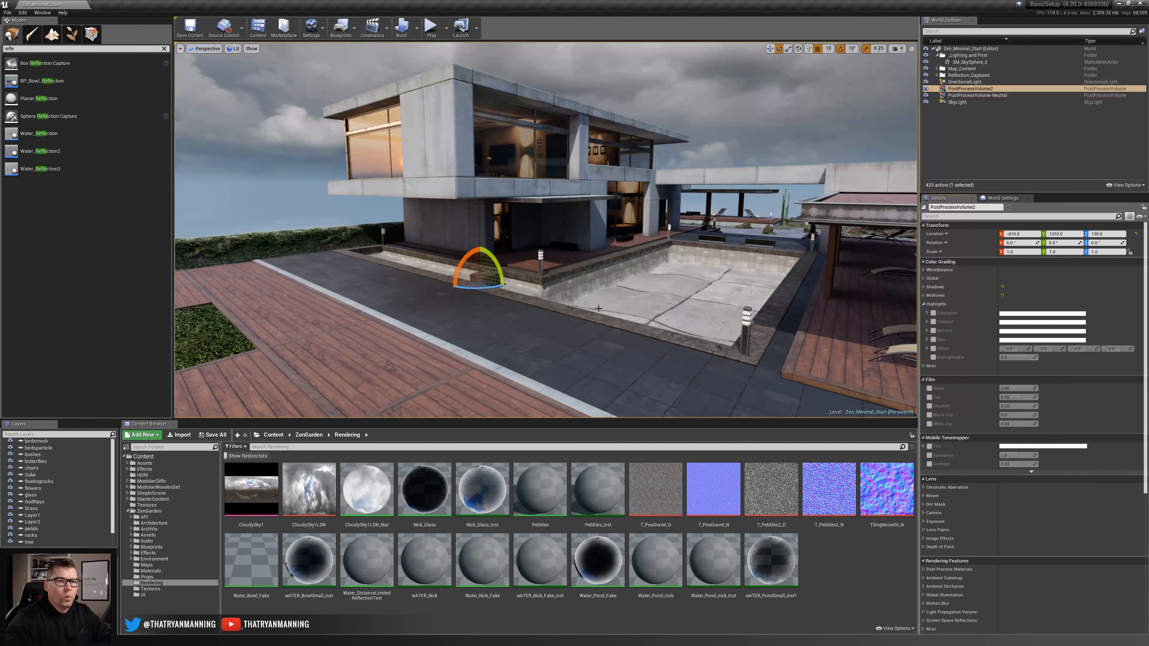
Deselect the post process volume and inspect the dark shaded area under the house overhang
right_drag(598, 308, 621, 310)
key(Escape)
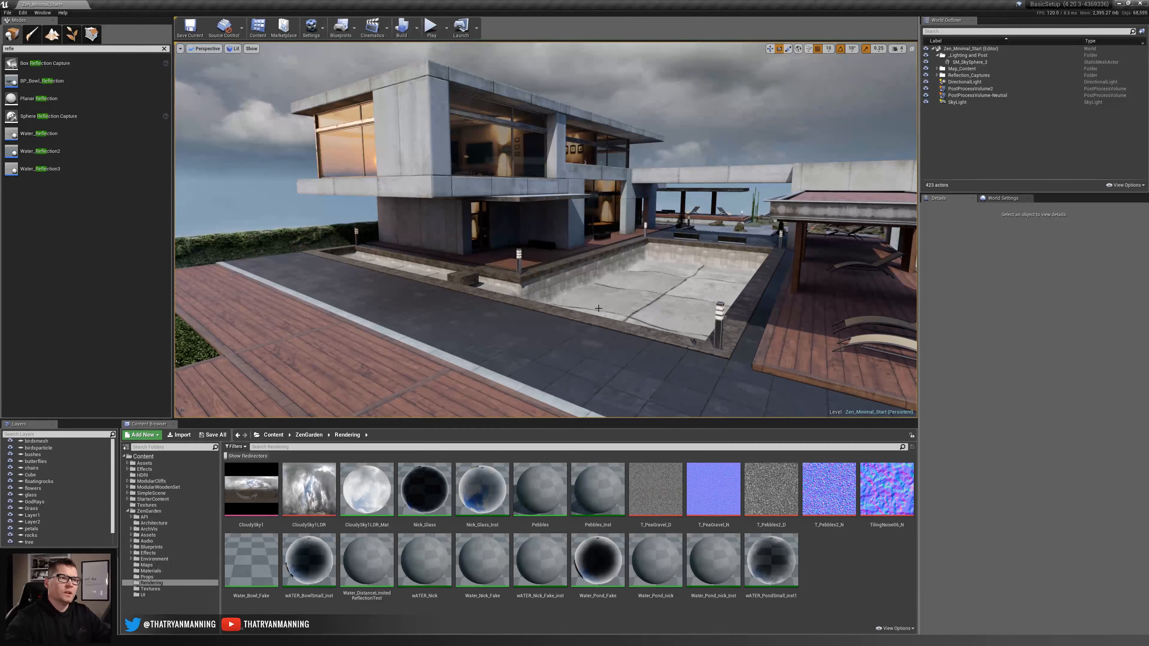
drag(592, 308, 593, 308)
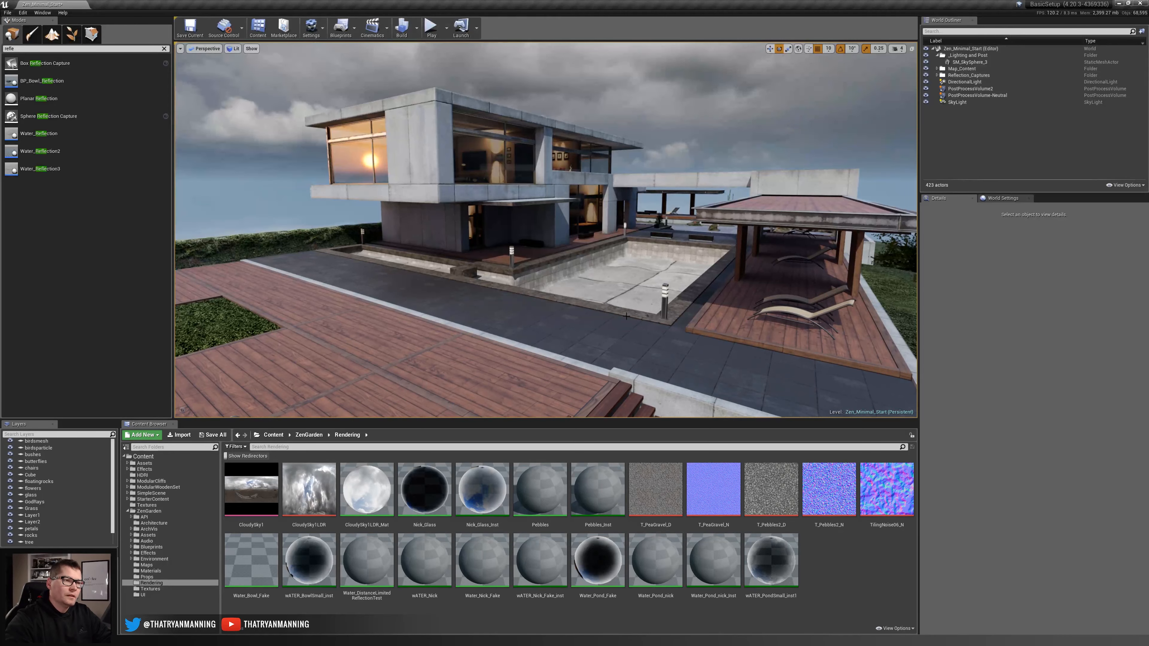
drag(530, 361, 530, 361)
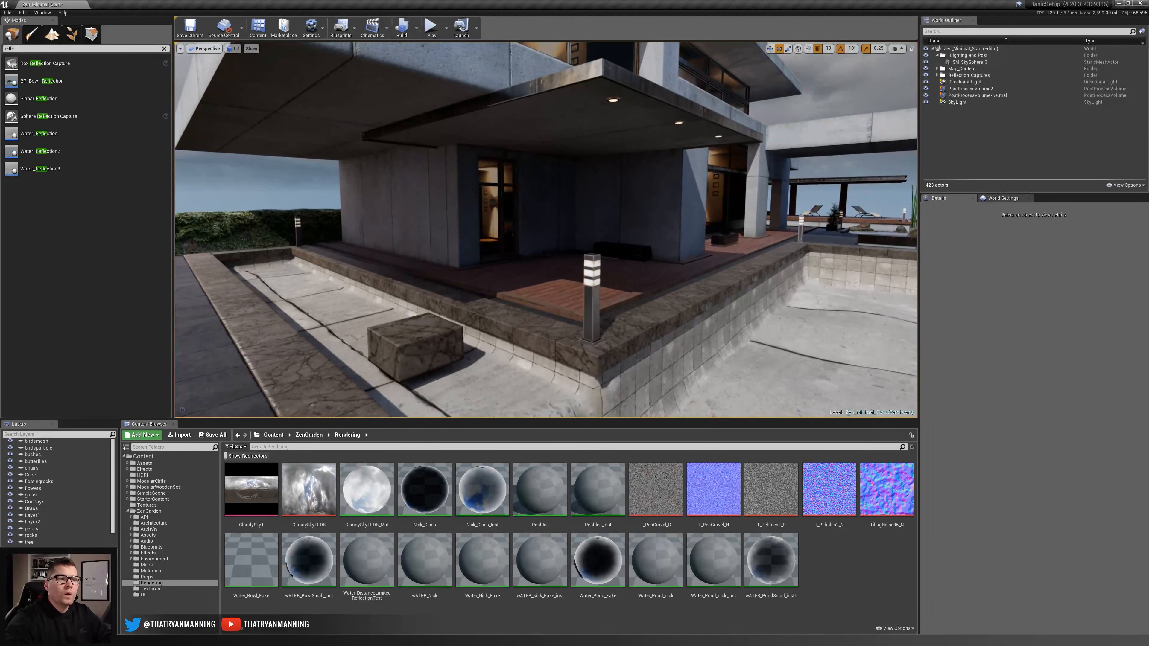
right_drag(589, 239, 588, 239)
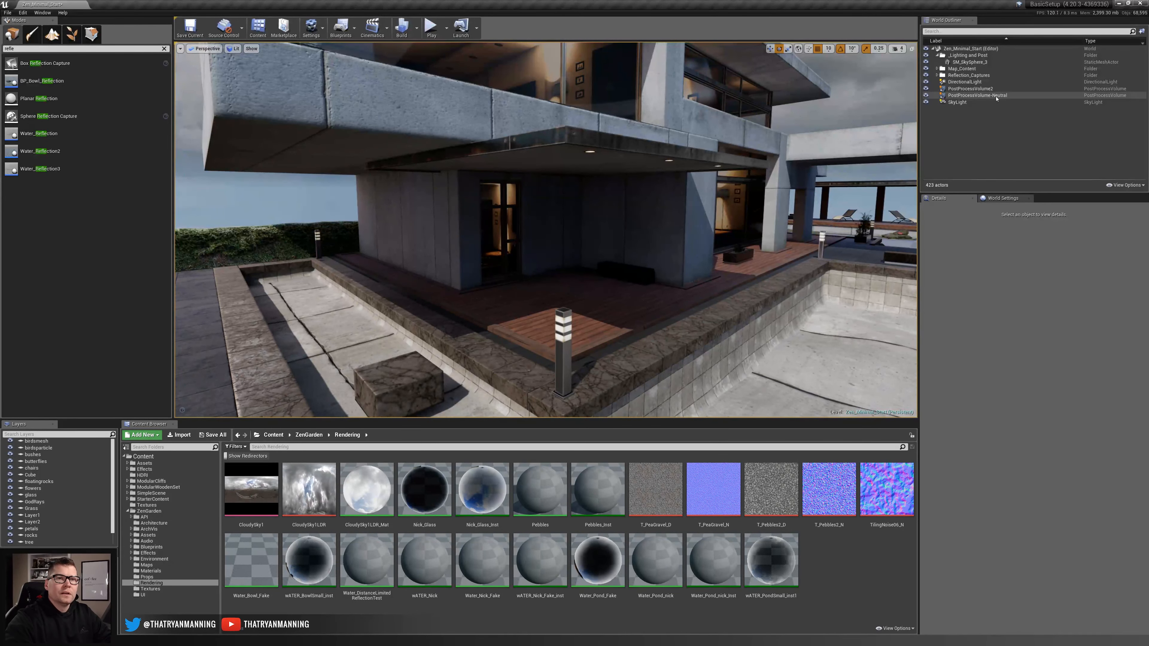
Set both the environment intensity and the diffuse boost to 3 in the world's Lightmass settings
click(1004, 198)
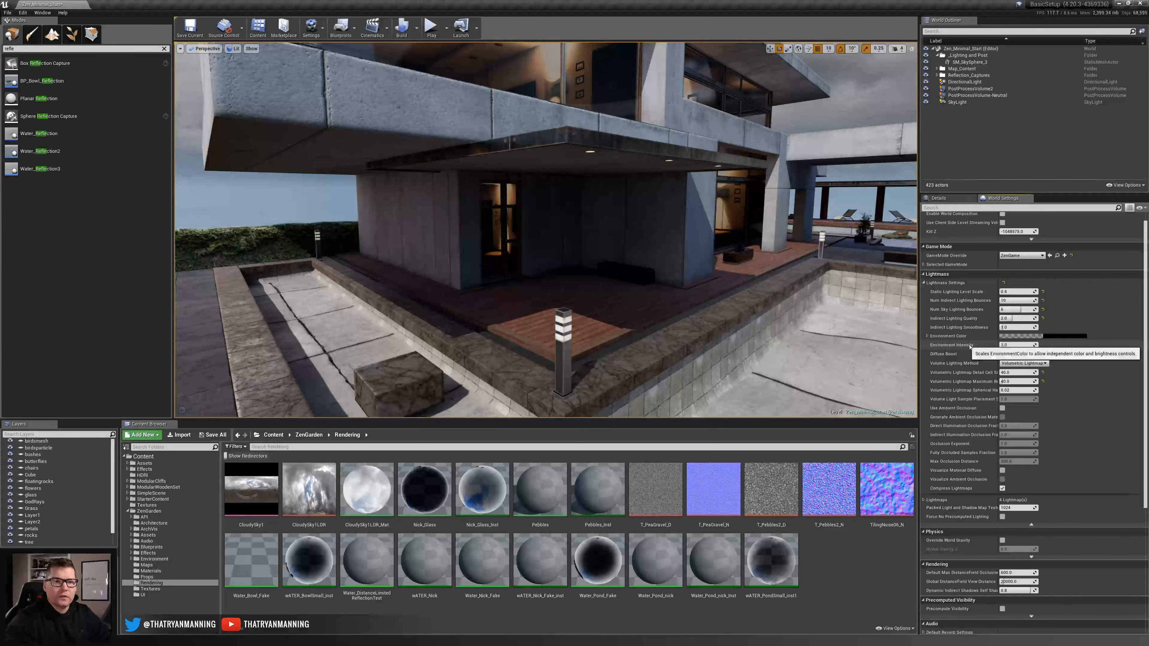
click(1012, 344)
text(3)
key(Return)
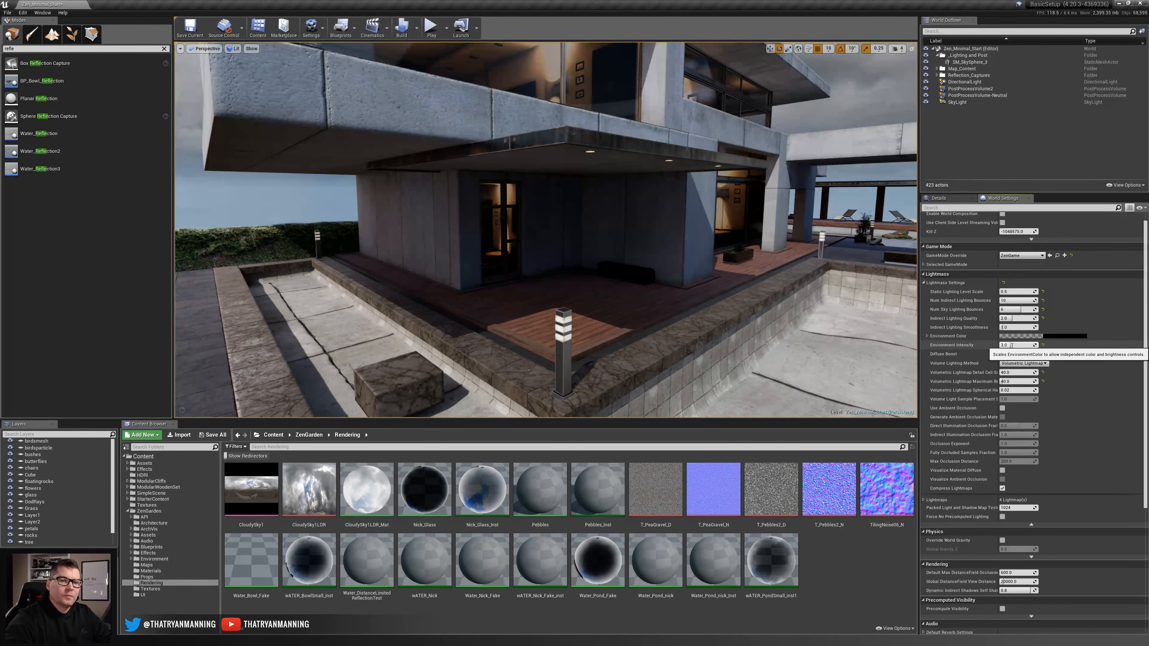
click(1013, 354)
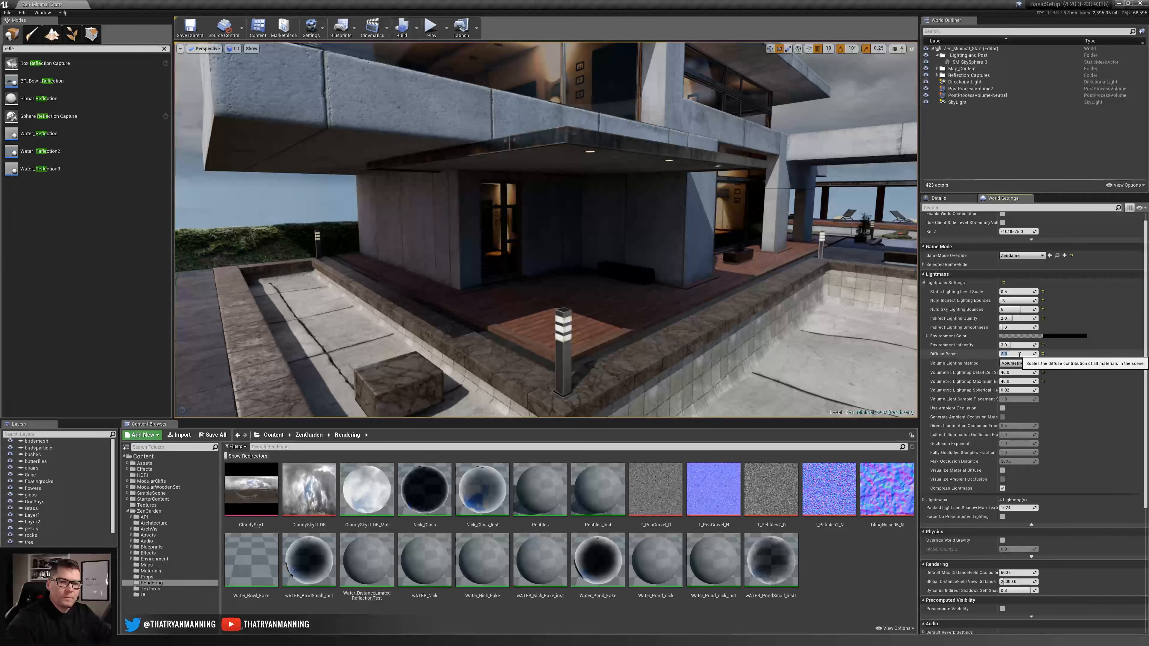
Rebuild the whole level with the new Lightmass settings, closing the message log and cancelling the autosave, and review the result
click(401, 27)
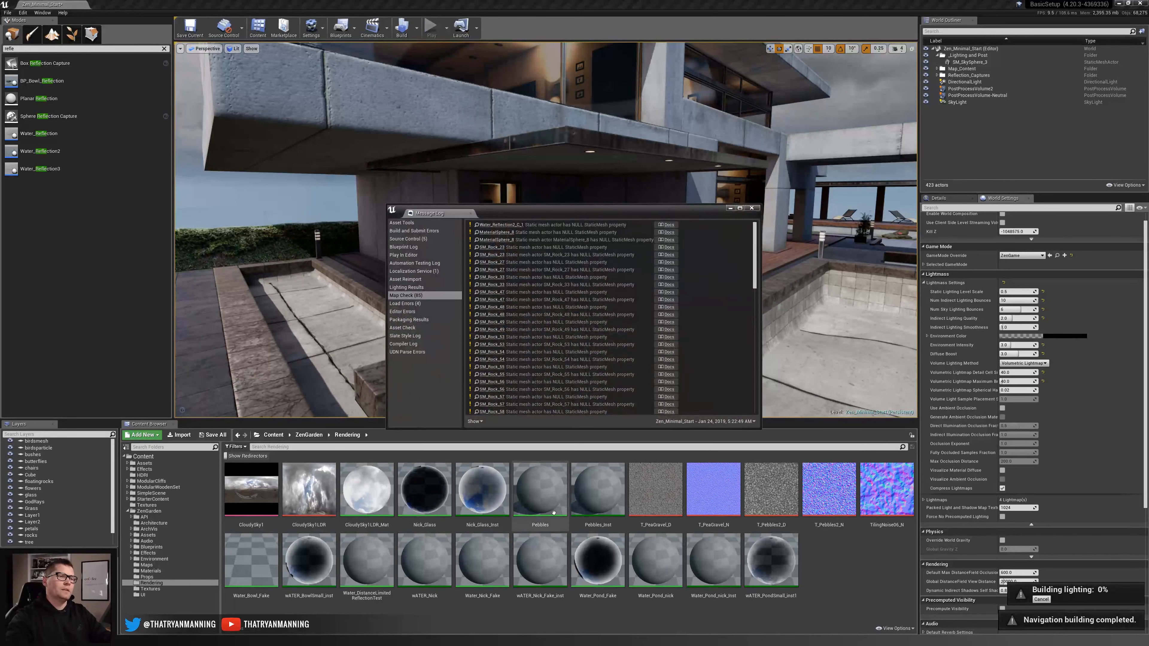
drag(665, 217, 940, 370)
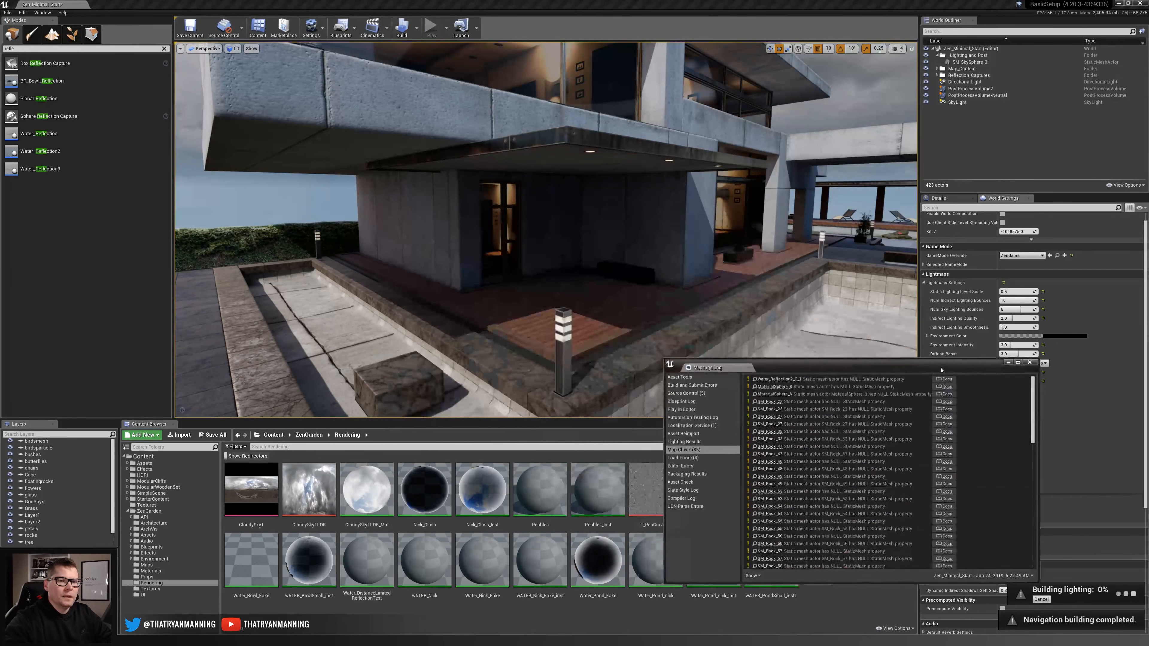
click(1029, 362)
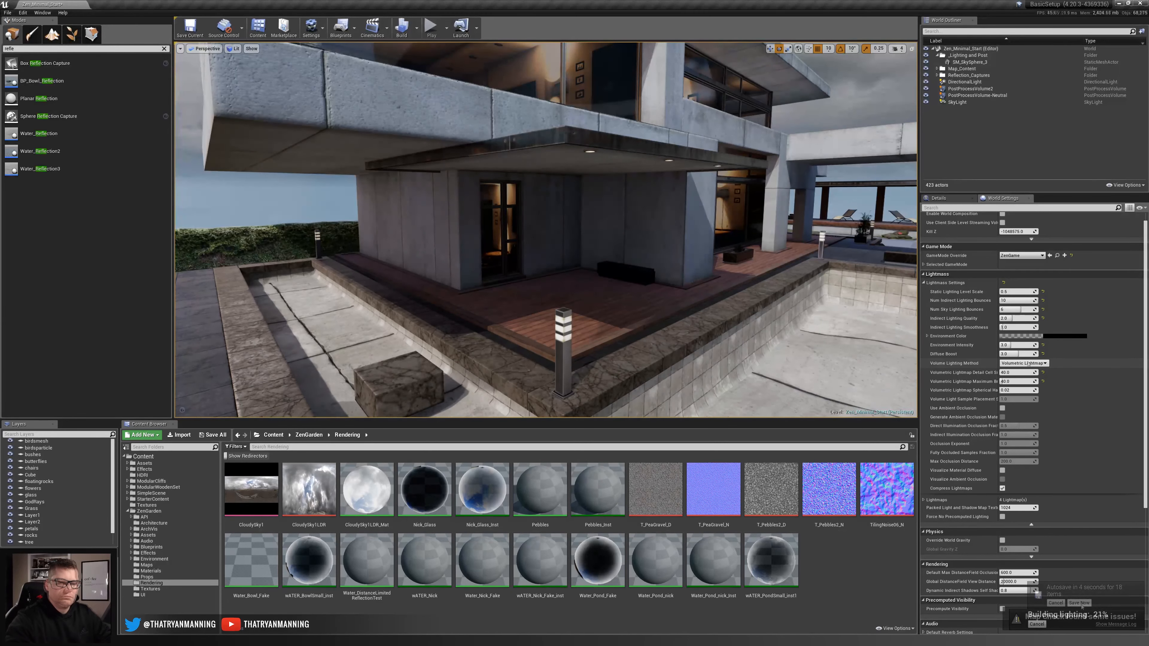
click(1055, 603)
right_drag(672, 236, 648, 230)
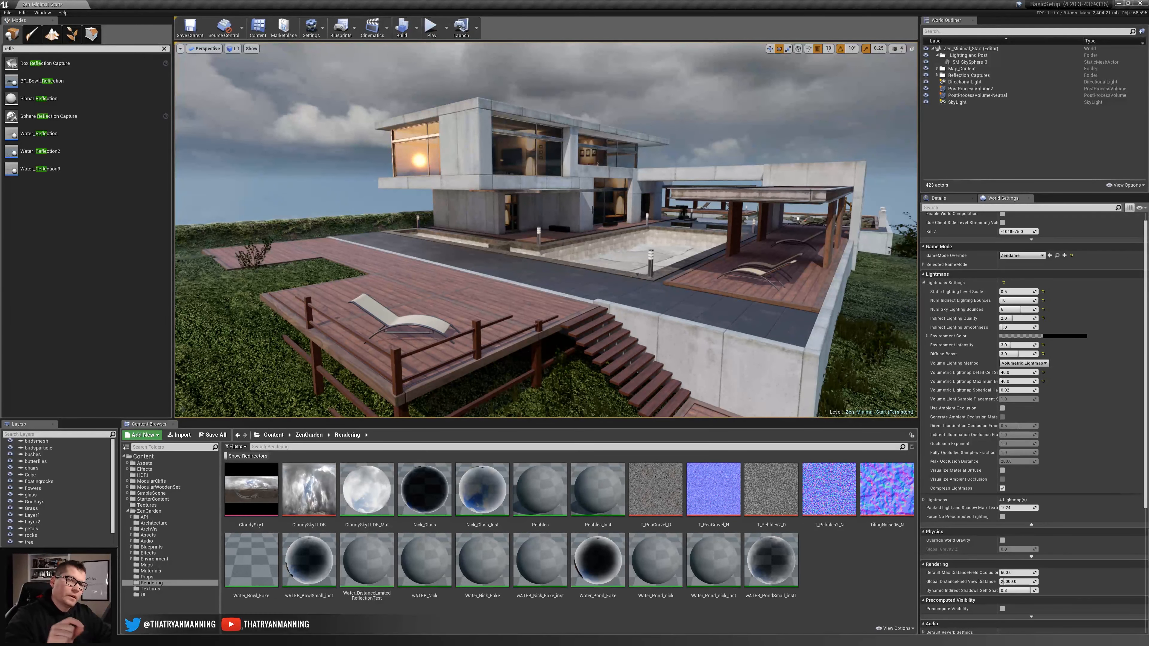
Examine the baked lighting on the upper floor's concrete walls, under the overhang and across the terrace
right_drag(559, 219, 556, 236)
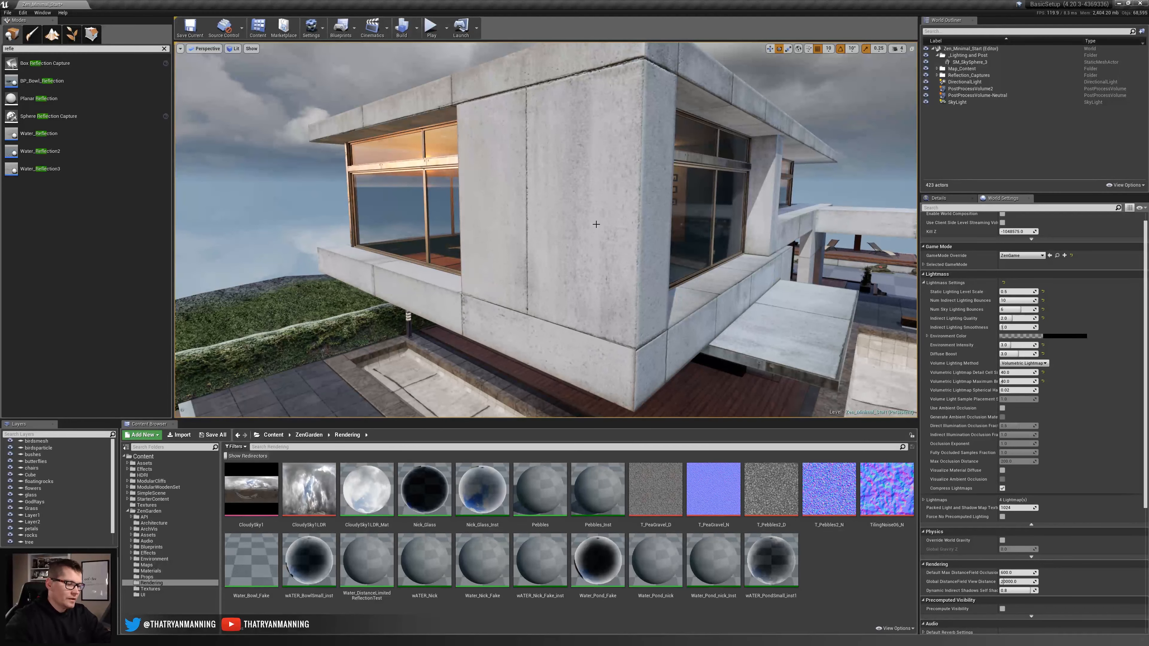
mouse_move(649, 151)
right_down()
mouse_move(647, 170)
mouse_move(650, 150)
right_up()
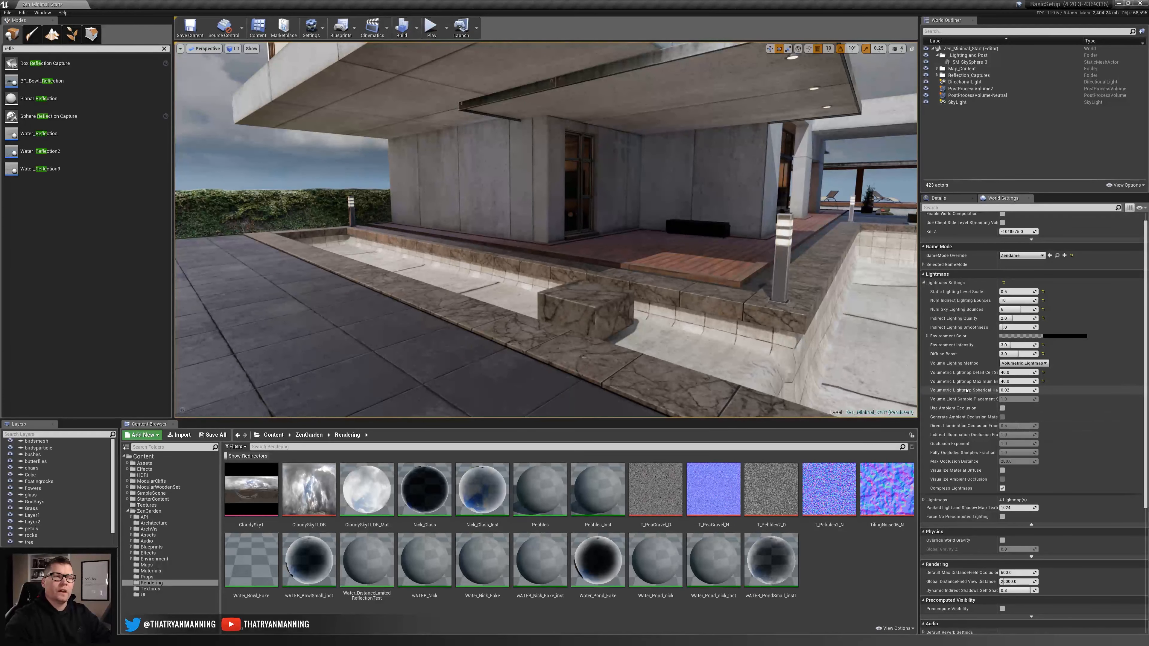
right_drag(741, 281, 657, 258)
key(s)
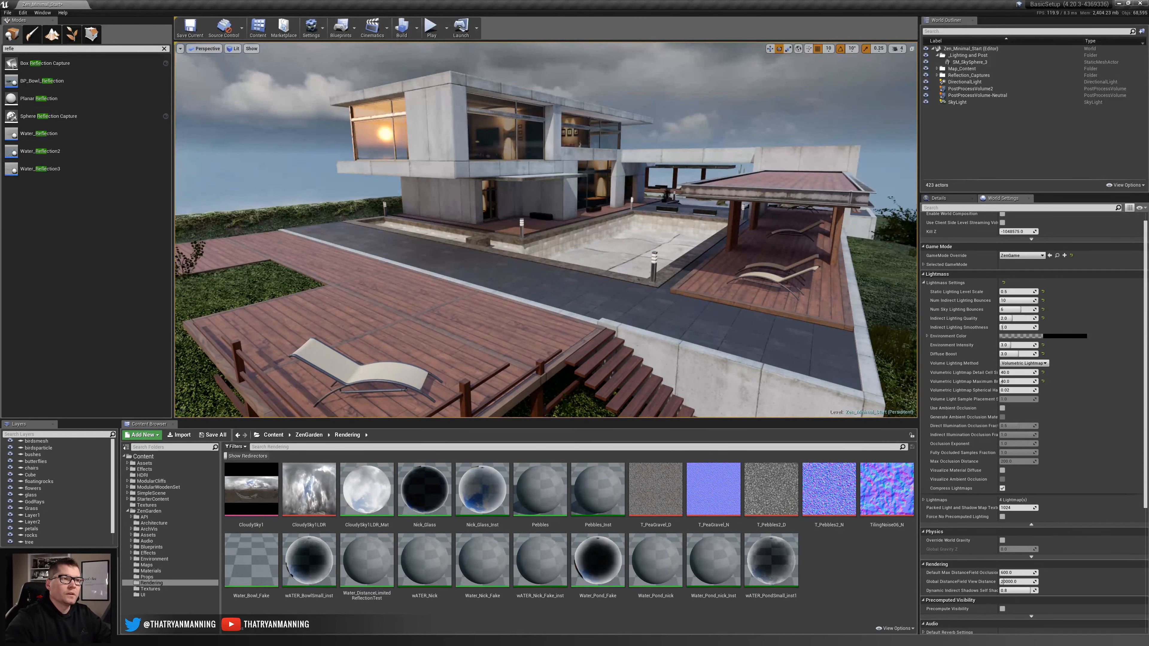
right_drag(605, 246, 460, 80)
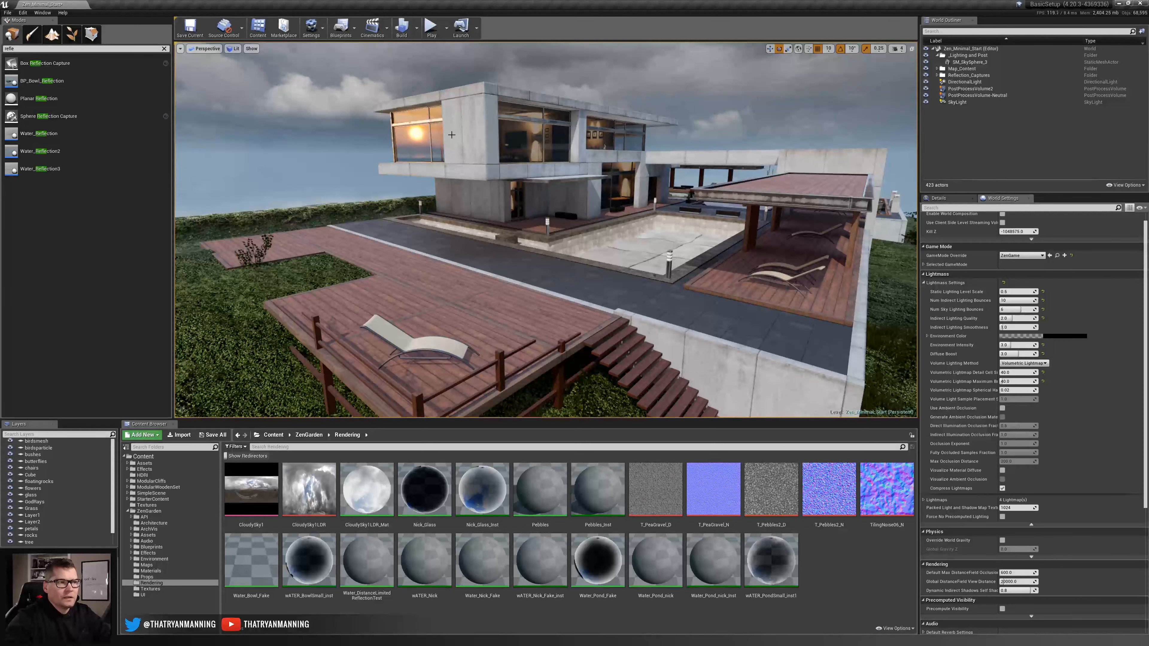
Set the DirectionalLight's color to a warm orange (sRGB DDA181) sampled with the eyedropper from the sun's reflection in the upper-floor window
click(960, 83)
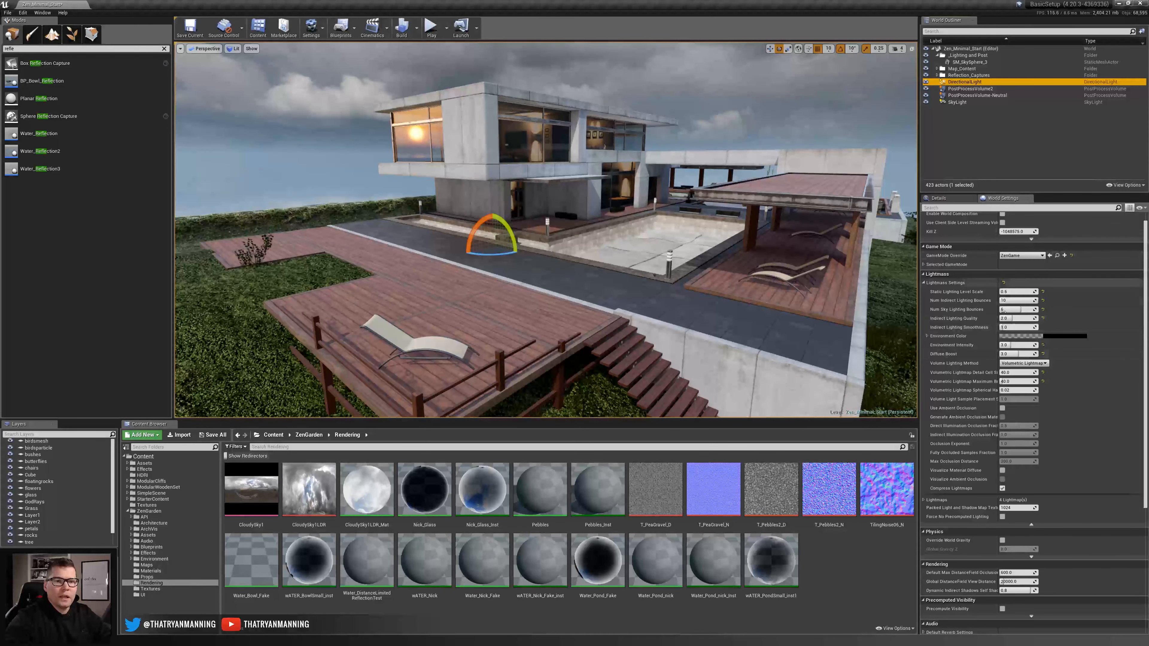
scroll(967, 231, up, 1)
click(937, 199)
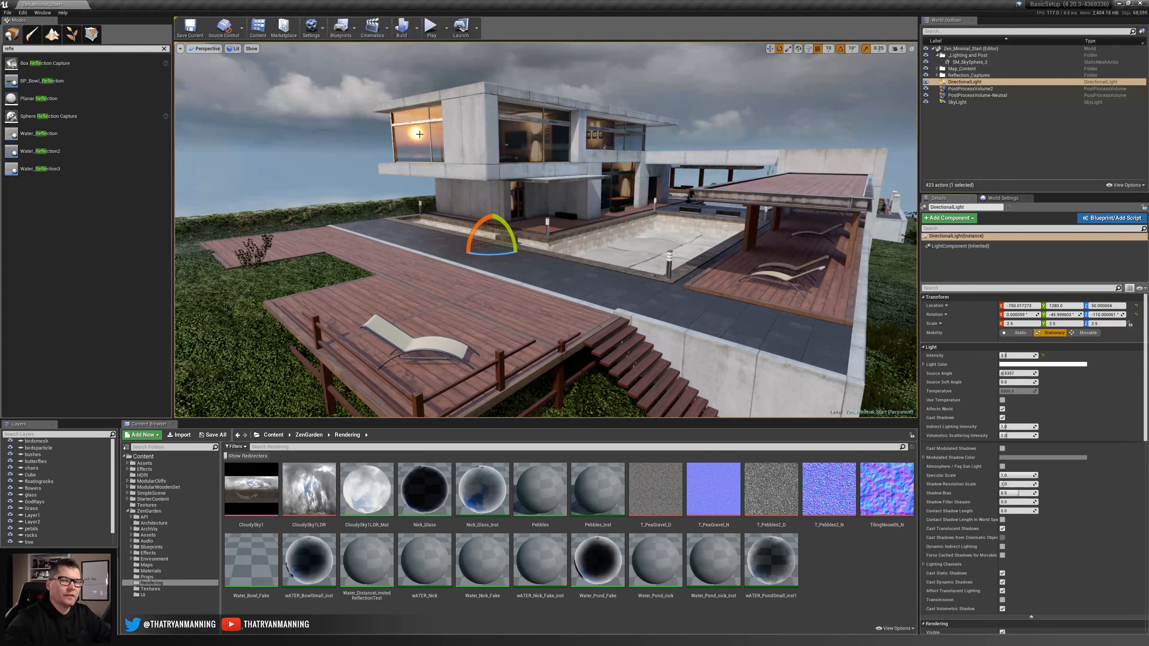
drag(1009, 356, 1008, 355)
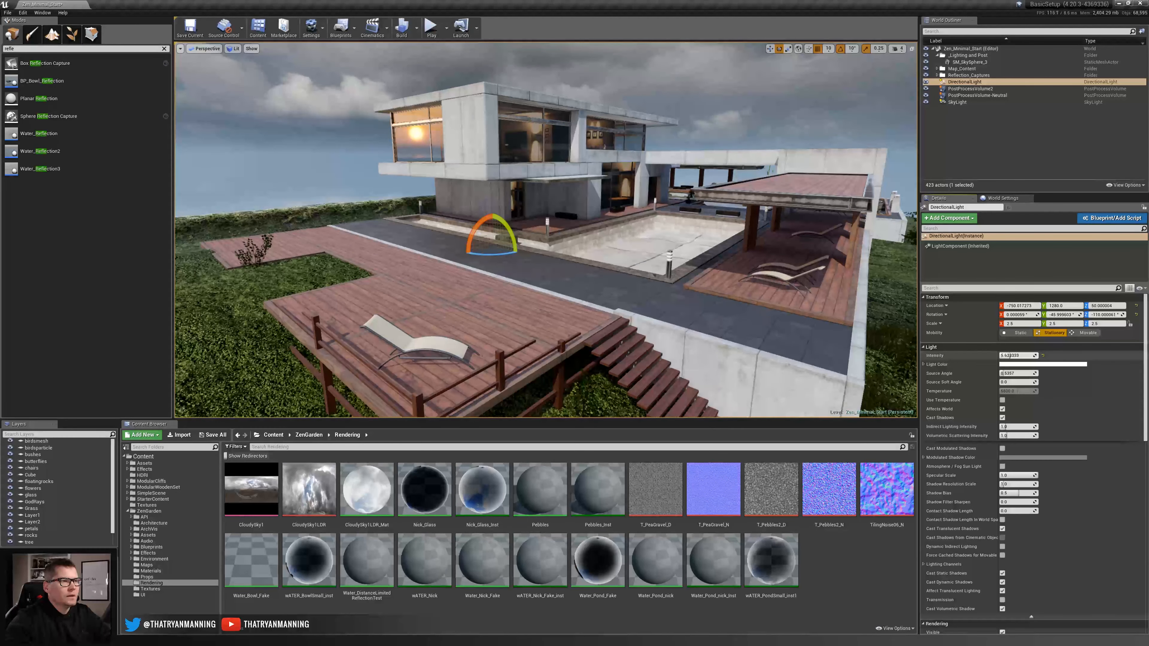
key(ctrl+z)
click(1012, 356)
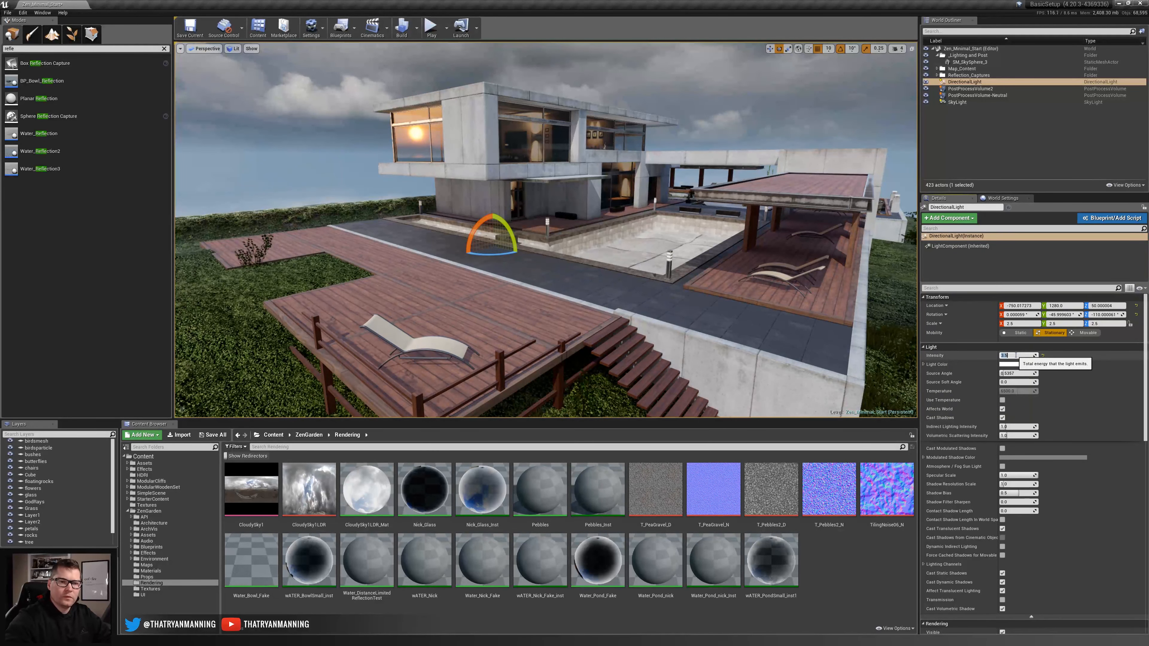
click(1007, 364)
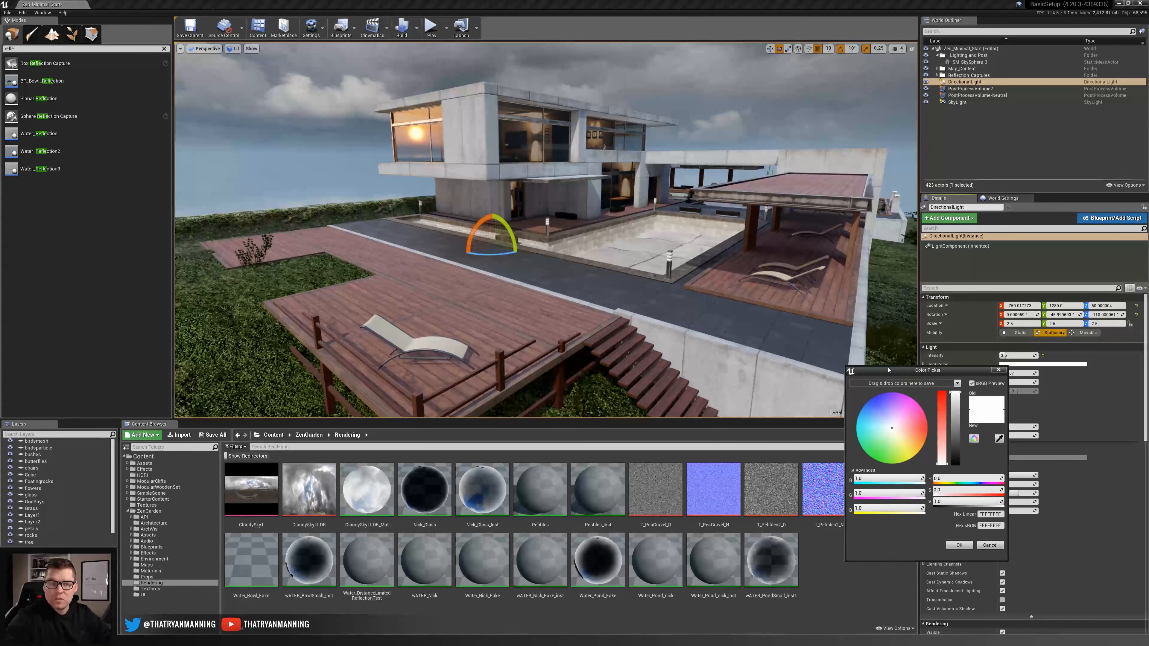
drag(887, 370, 637, 258)
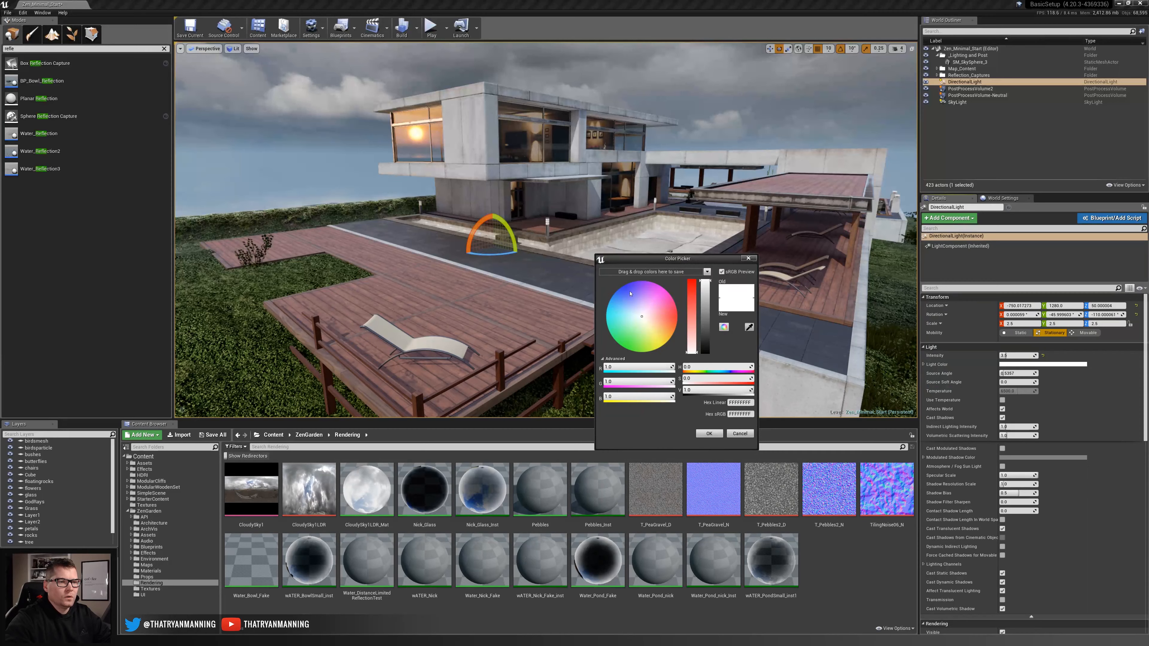
click(749, 326)
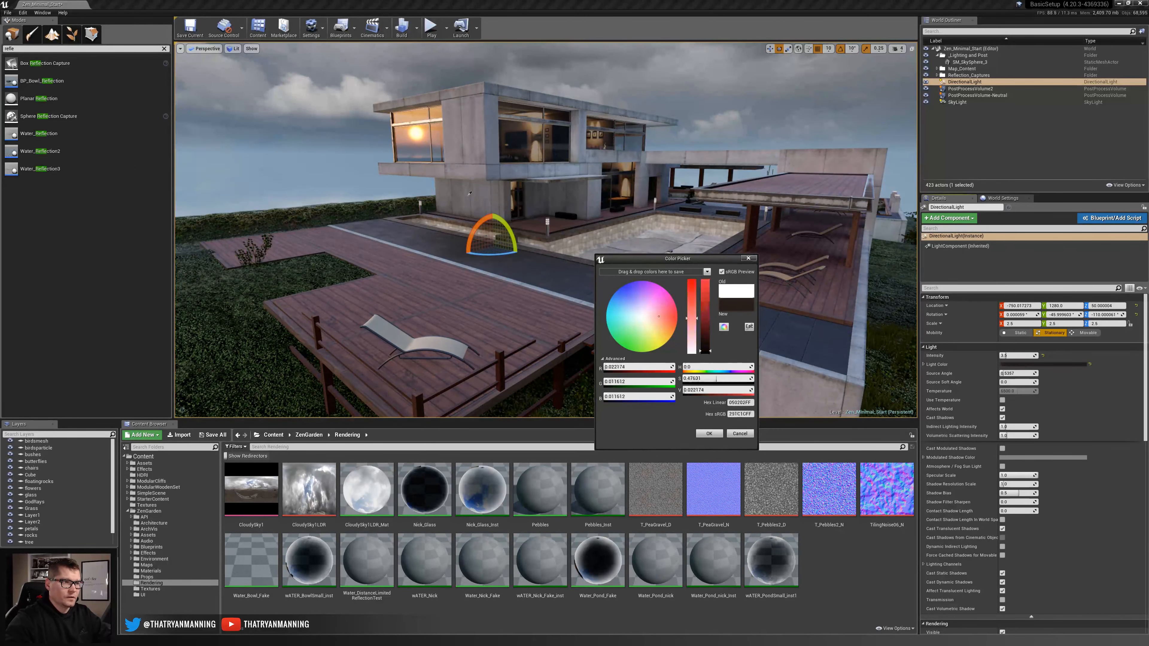
click(429, 133)
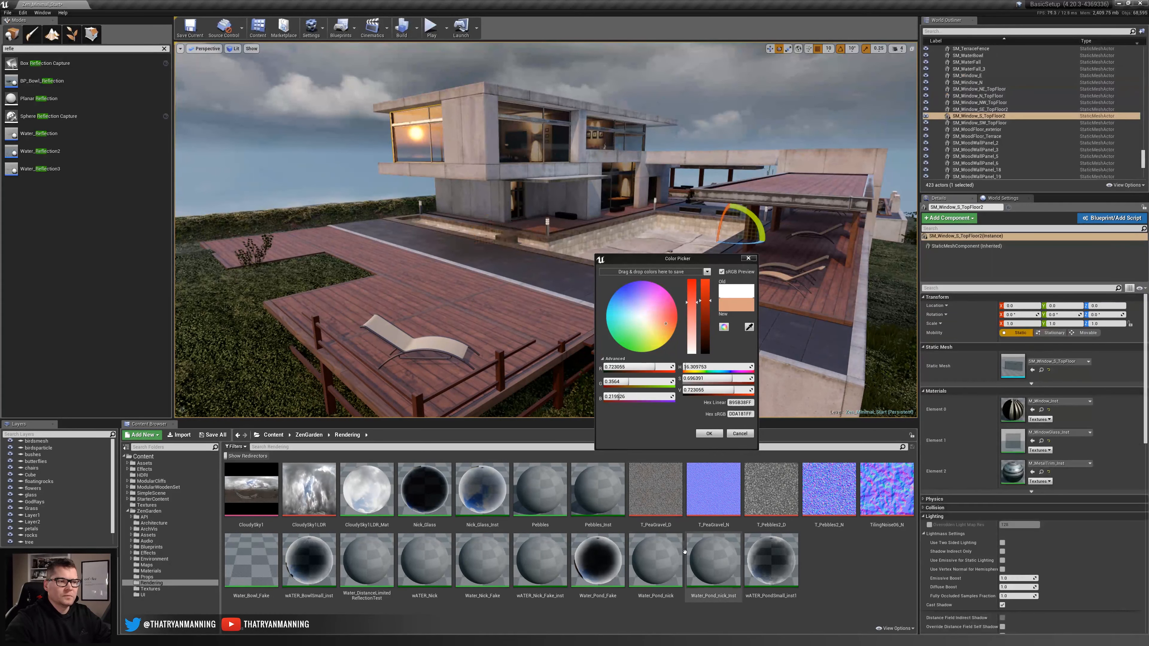
click(708, 433)
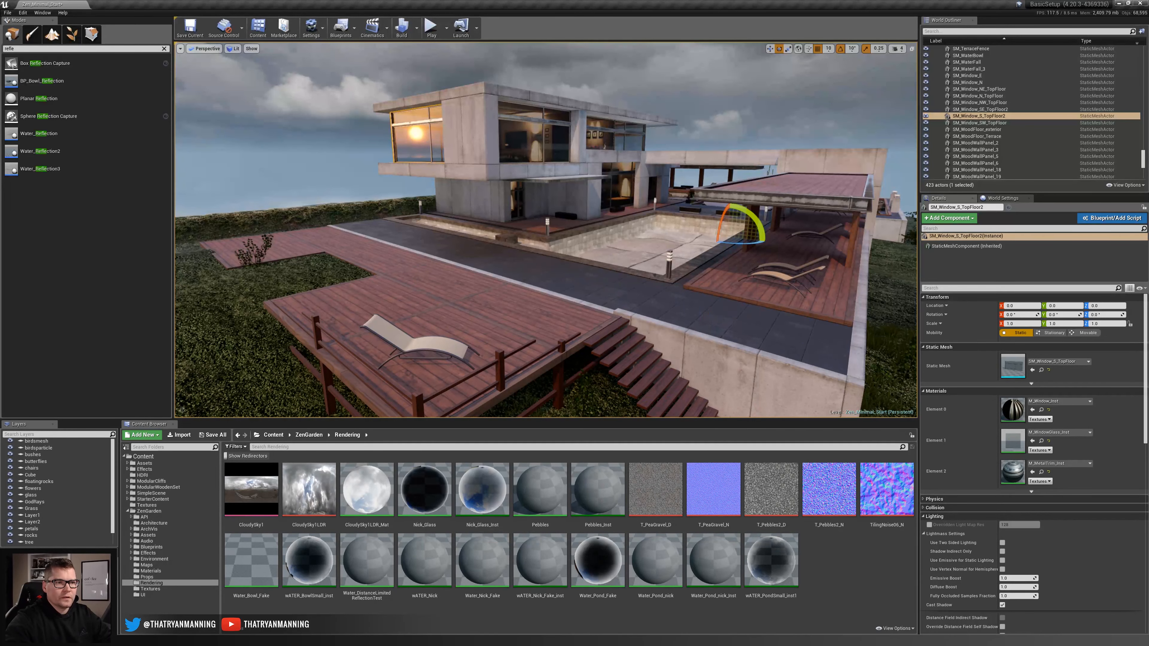
drag(720, 221, 717, 236)
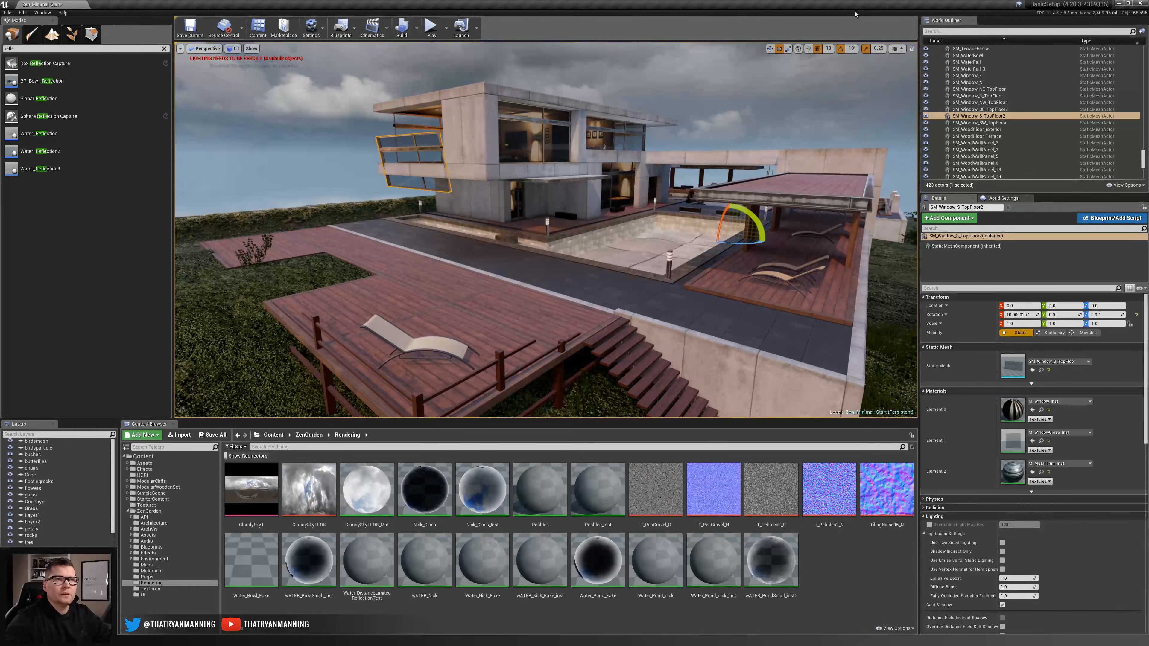
key(ctrl+z)
key(Escape)
Collapse the Map_Content folder and rotate the DirectionalLight to a lower sun angle, with a Y rotation of about -35.5 degrees
scroll(1085, 113, up, 20)
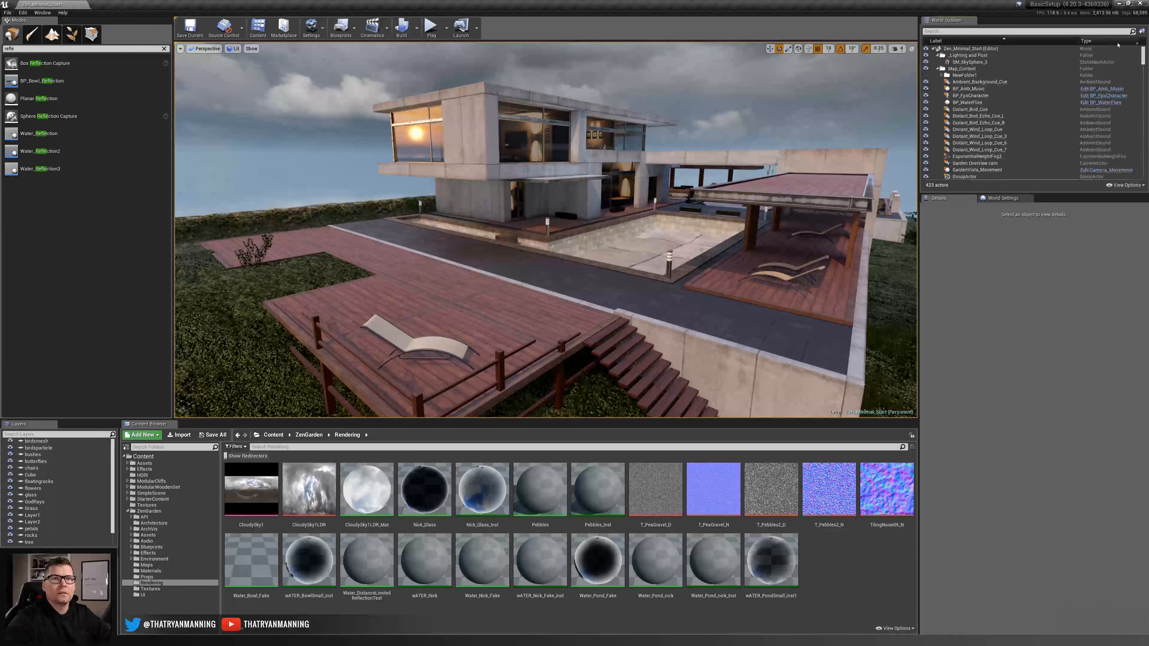
click(938, 69)
click(961, 82)
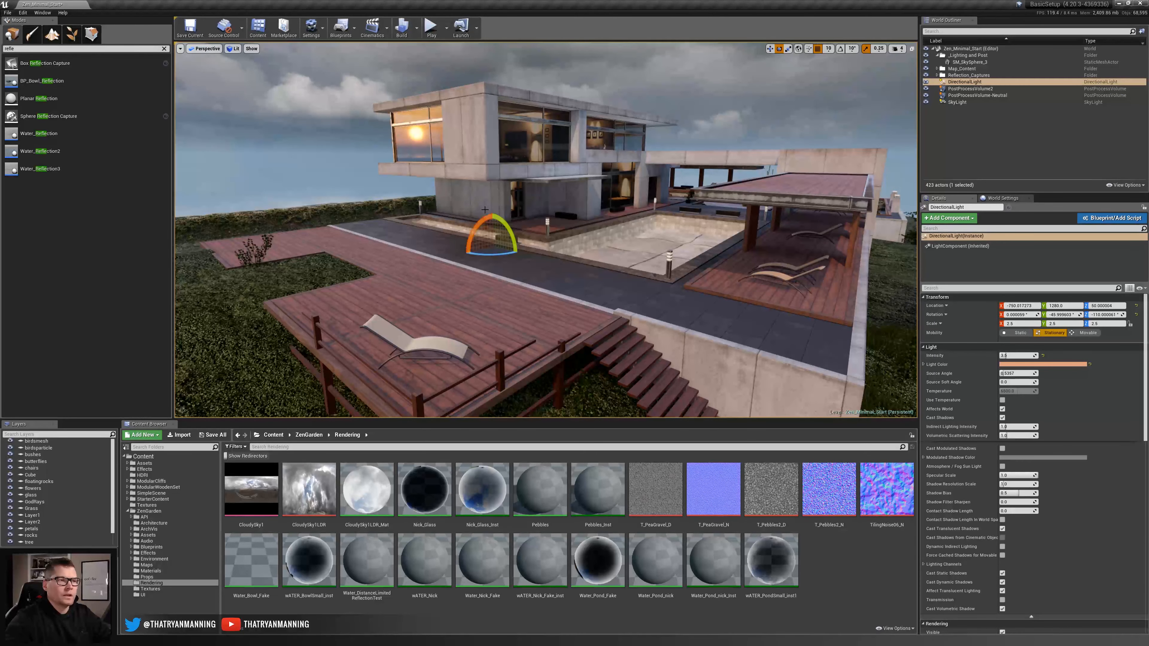
drag(507, 232, 512, 274)
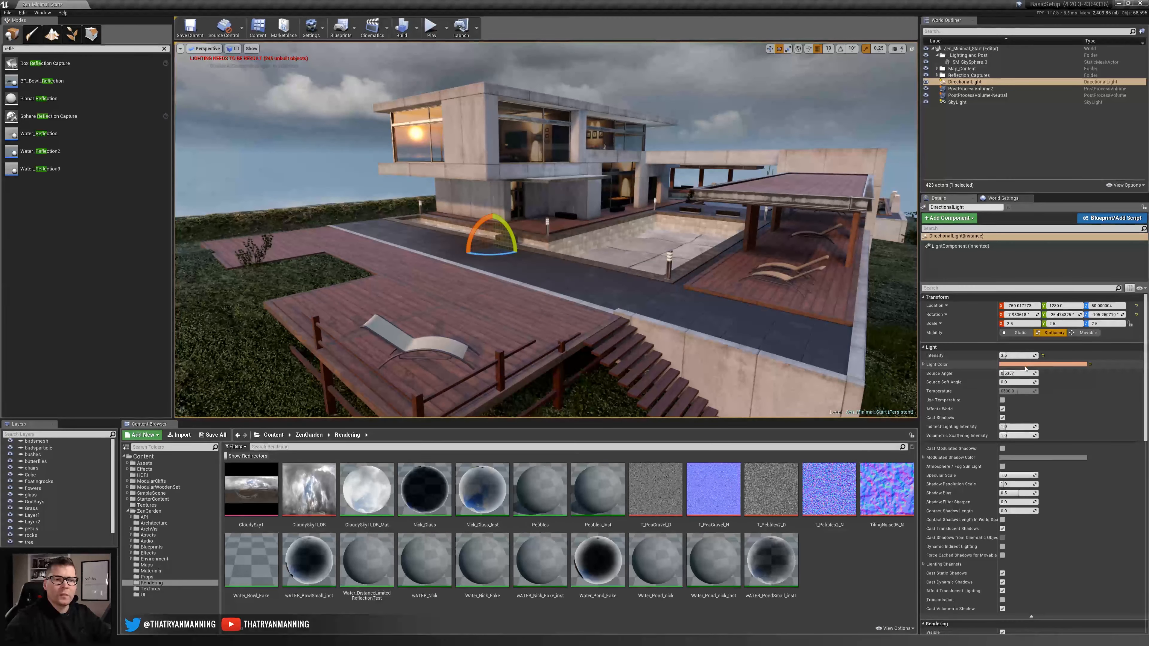
Rebuild the whole level with the new sun color and direction, and check which lighting quality levels are available
click(401, 27)
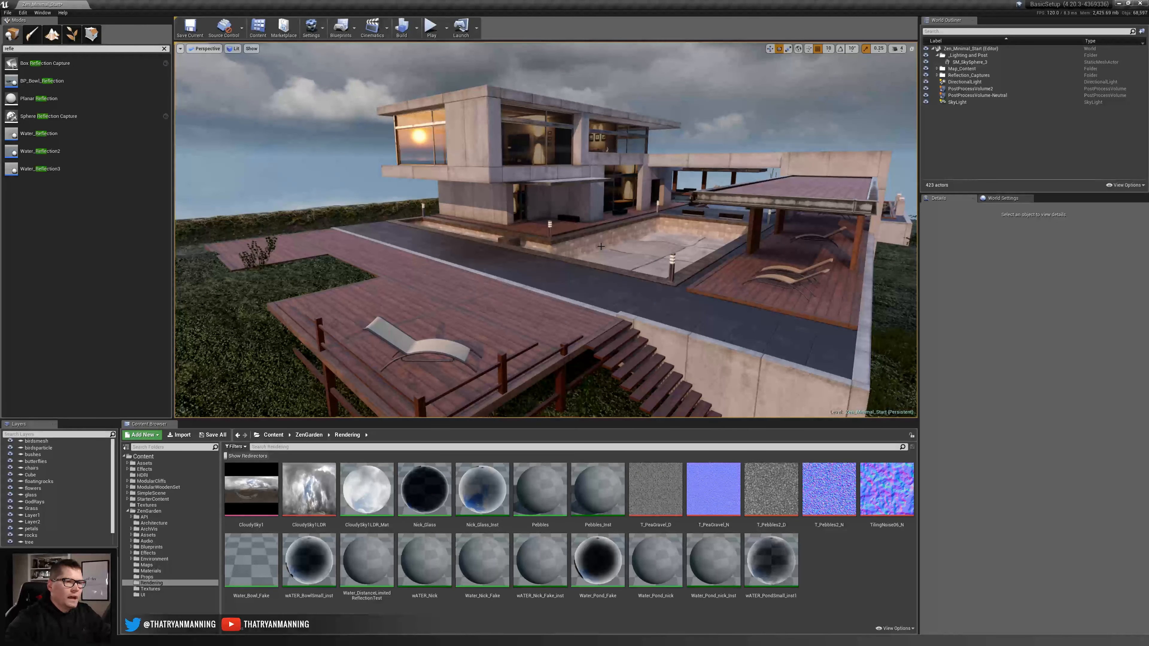
right_drag(600, 247, 606, 254)
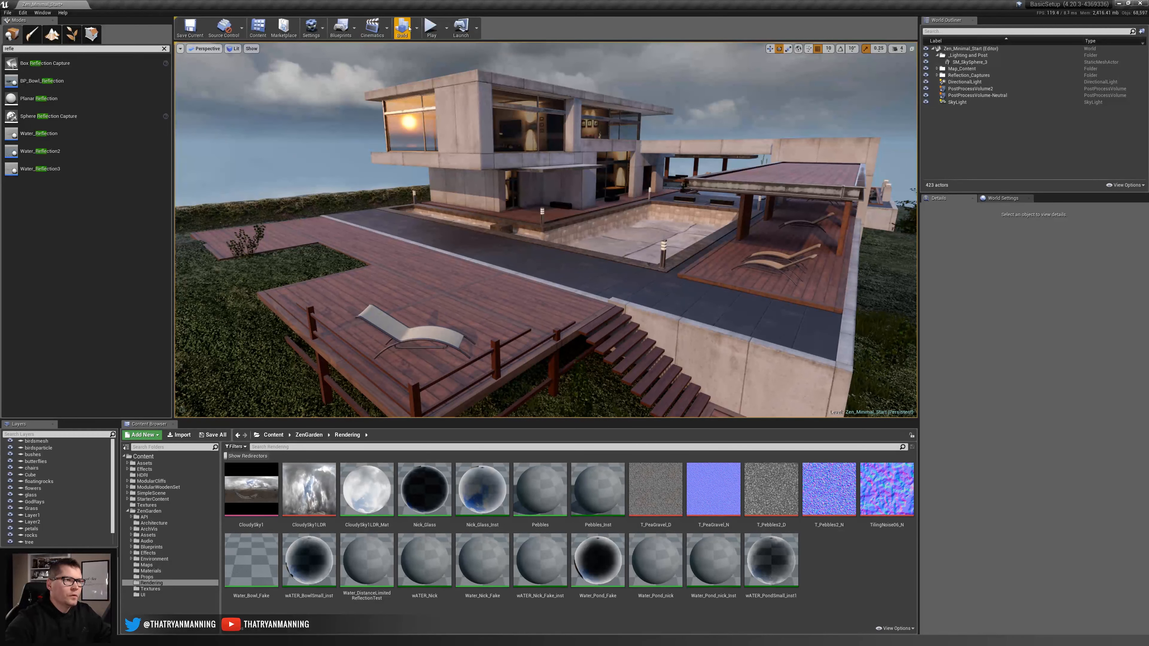
click(416, 28)
mouse_move(466, 60)
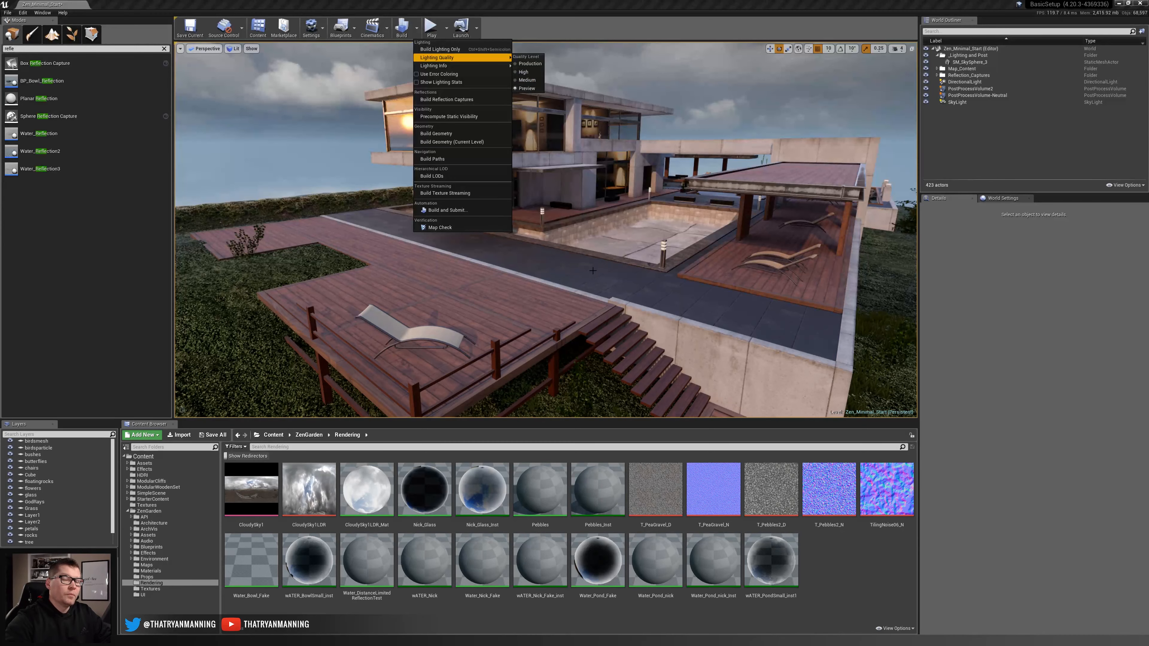
mouse_move(592, 271)
right_down()
mouse_move(607, 278)
mouse_move(576, 270)
right_up()
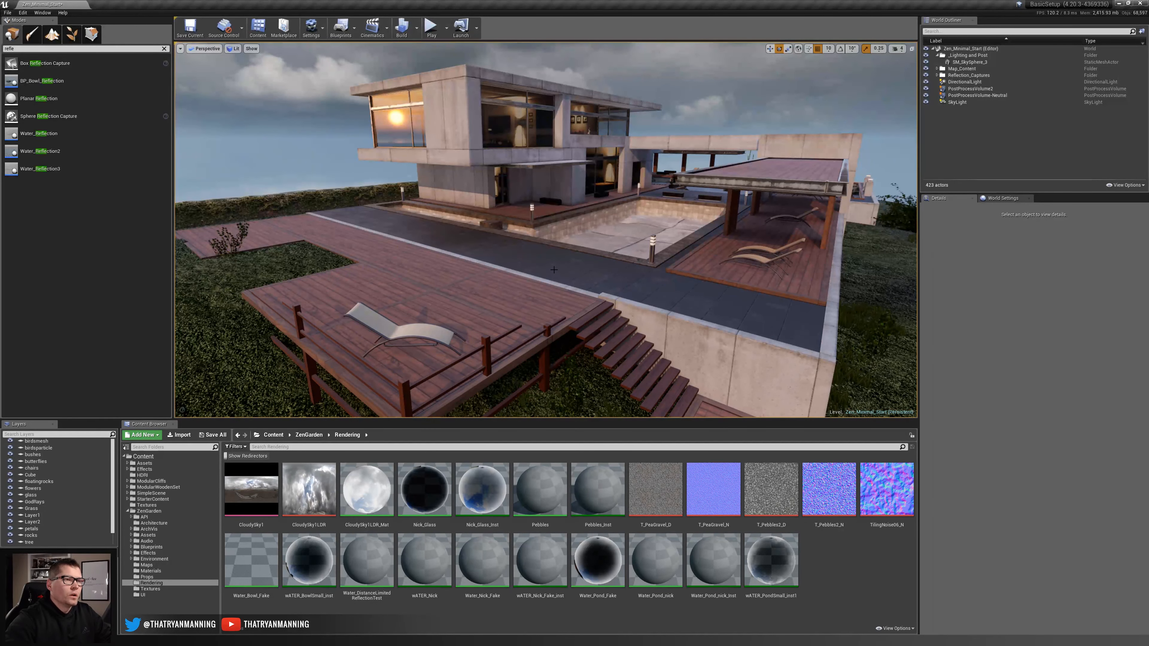
Inspect the sunlight, shadows and bounce light under the house overhang, in the empty water channel and along the covered pool deck
key(w)
right_drag(554, 270, 473, 136)
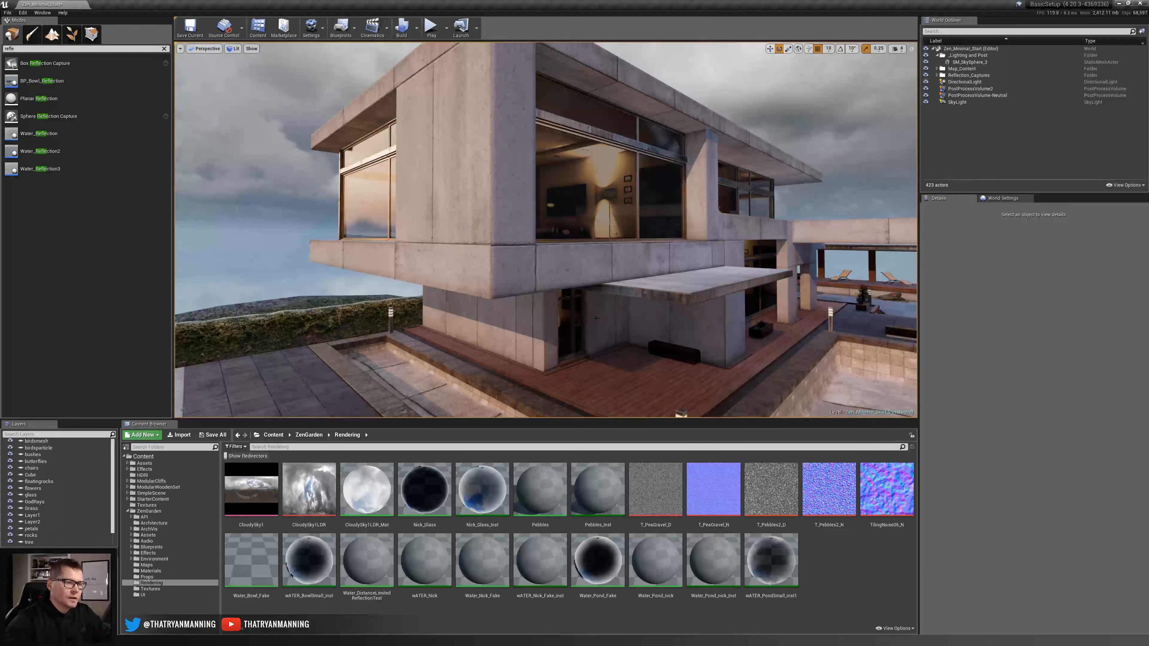
right_drag(545, 229, 529, 154)
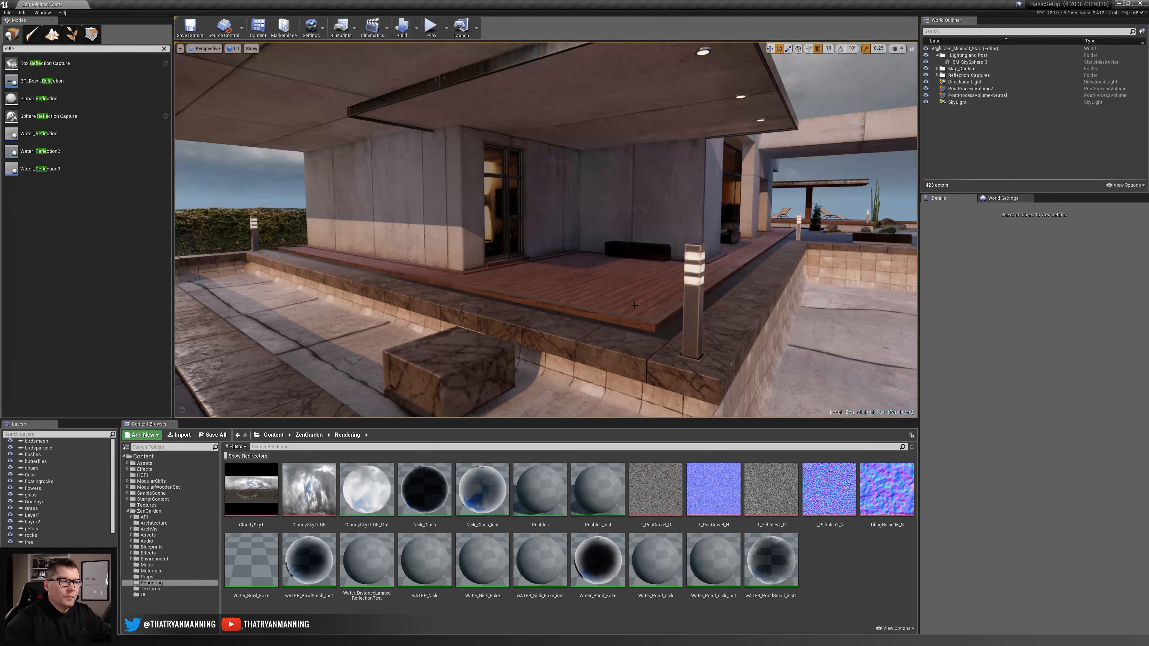
right_drag(635, 306, 598, 323)
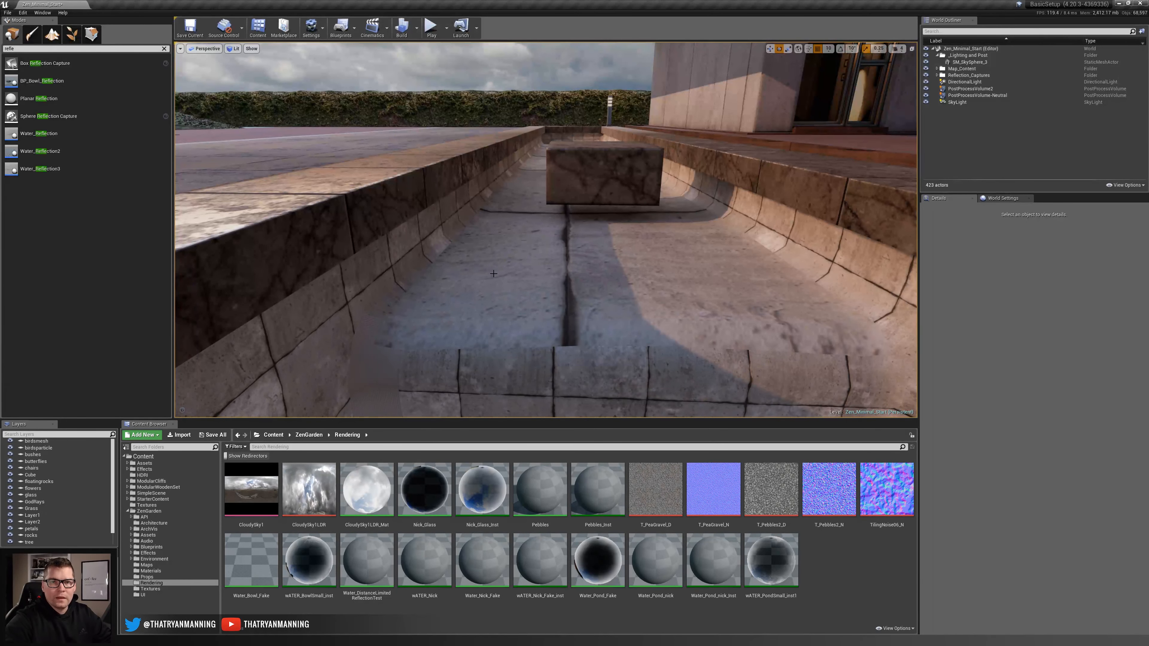
right_drag(602, 290, 692, 292)
right_drag(550, 241, 550, 241)
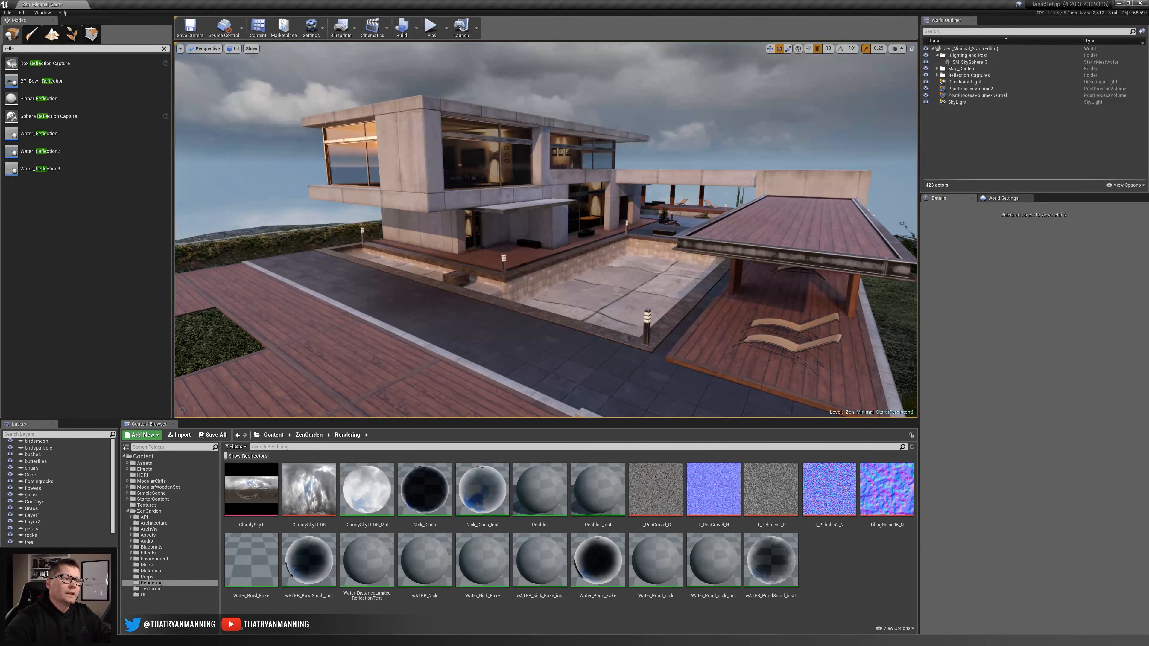
right_drag(545, 228, 602, 261)
key(w)
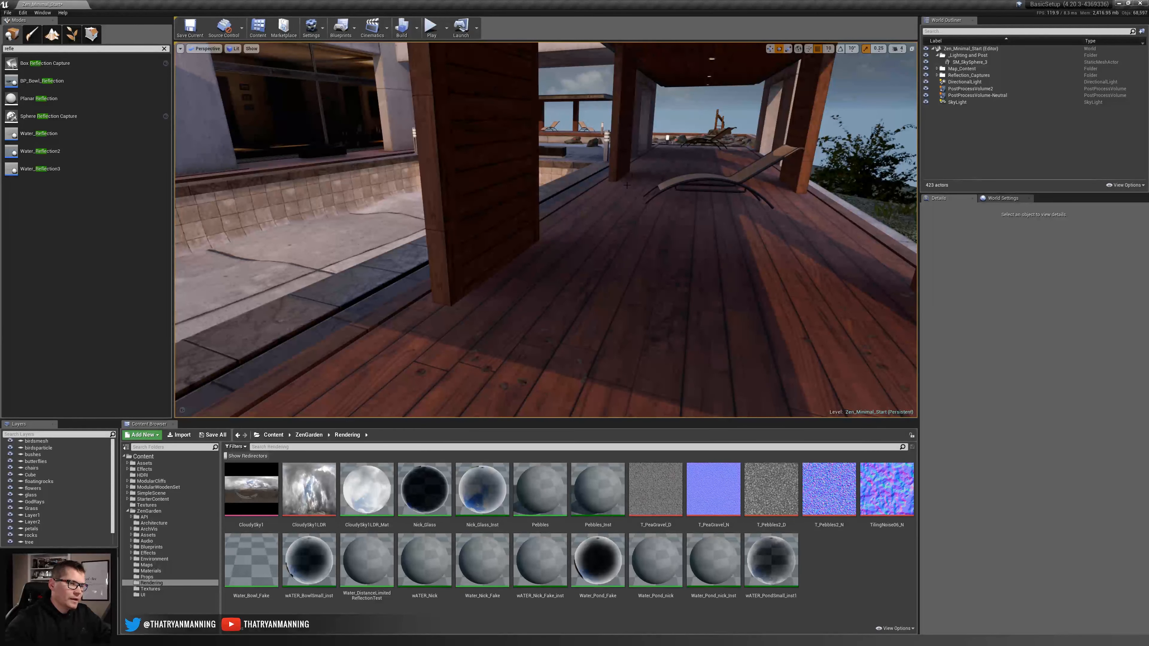
key(w)
right_drag(626, 186, 649, 179)
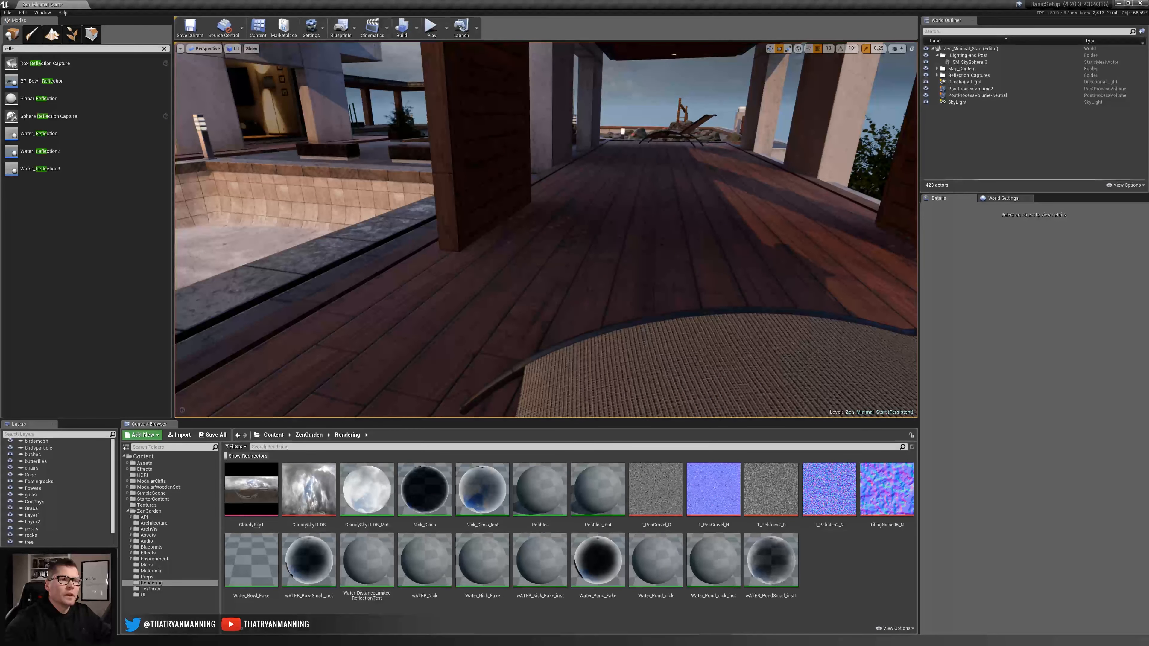
mouse_move(487, 290)
right_down()
mouse_move(596, 414)
mouse_move(487, 290)
right_up()
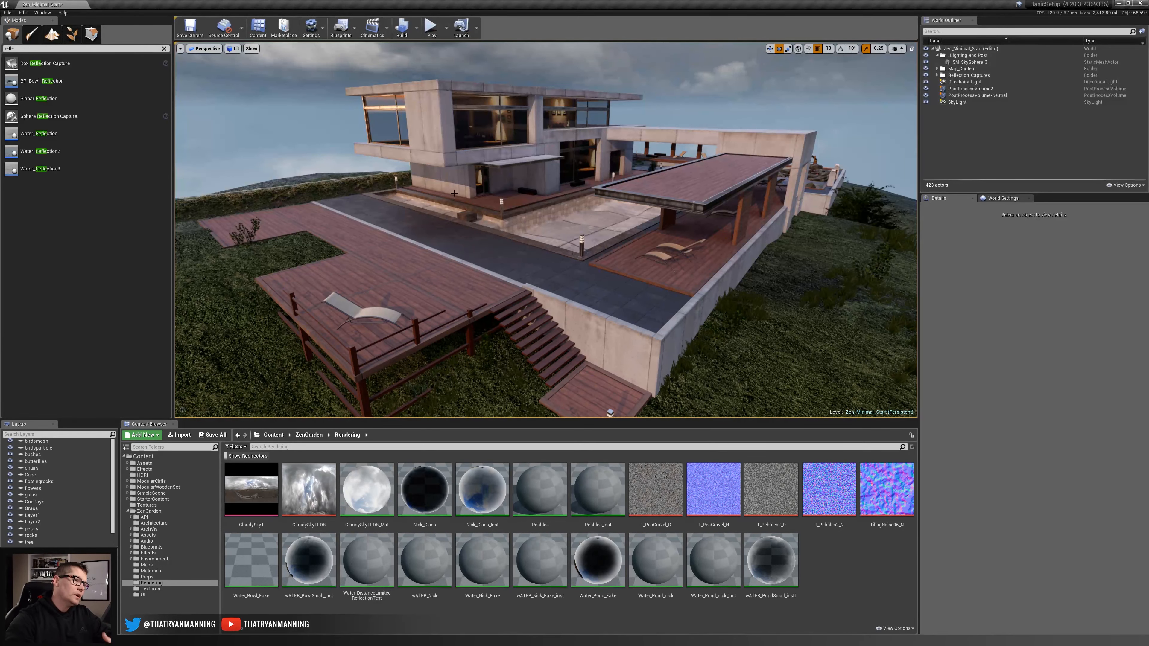
Set the lighting quality to Production and rebuild the whole level
click(417, 28)
mouse_move(464, 62)
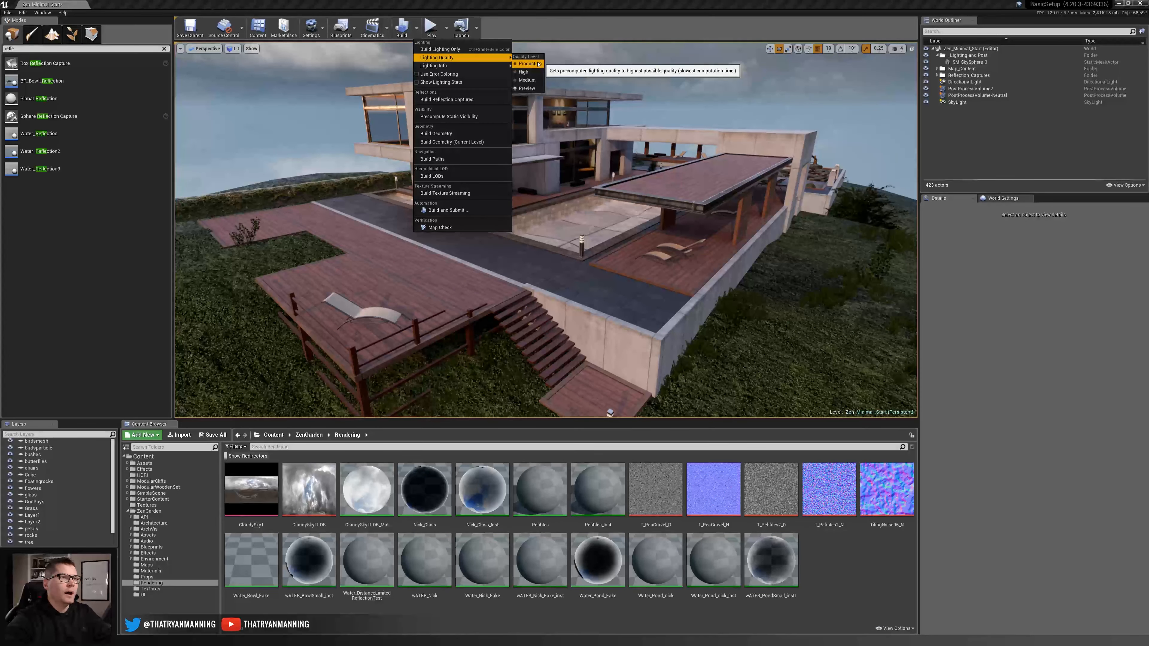
click(538, 65)
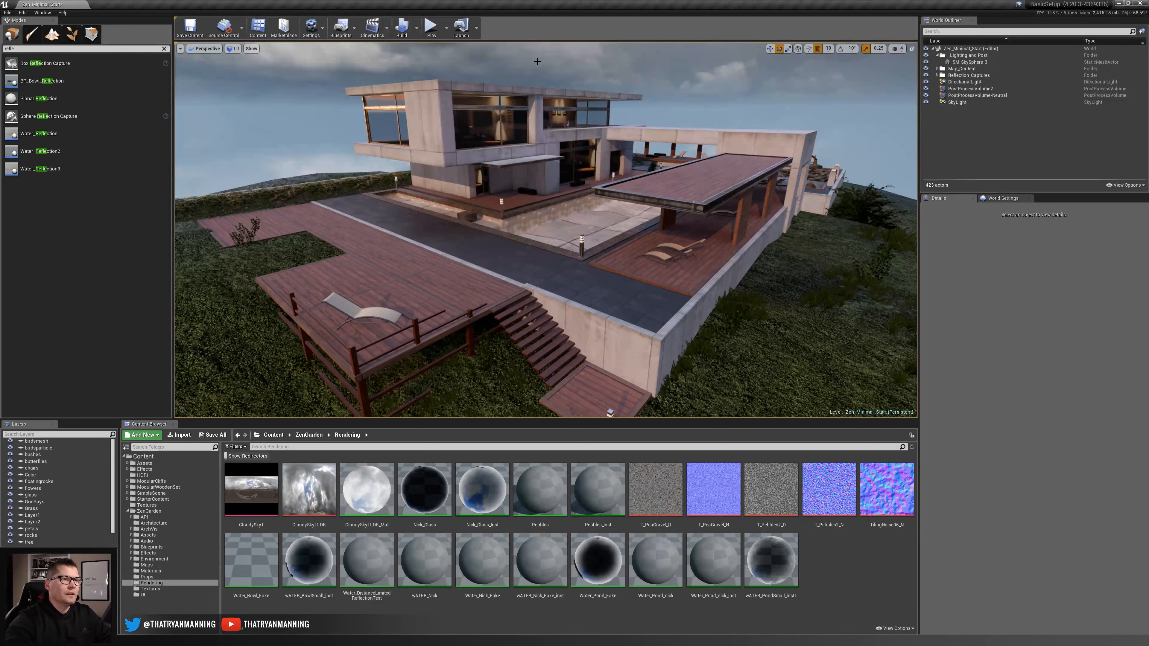
mouse_move(608, 200)
right_down()
mouse_move(618, 204)
mouse_move(607, 200)
right_up()
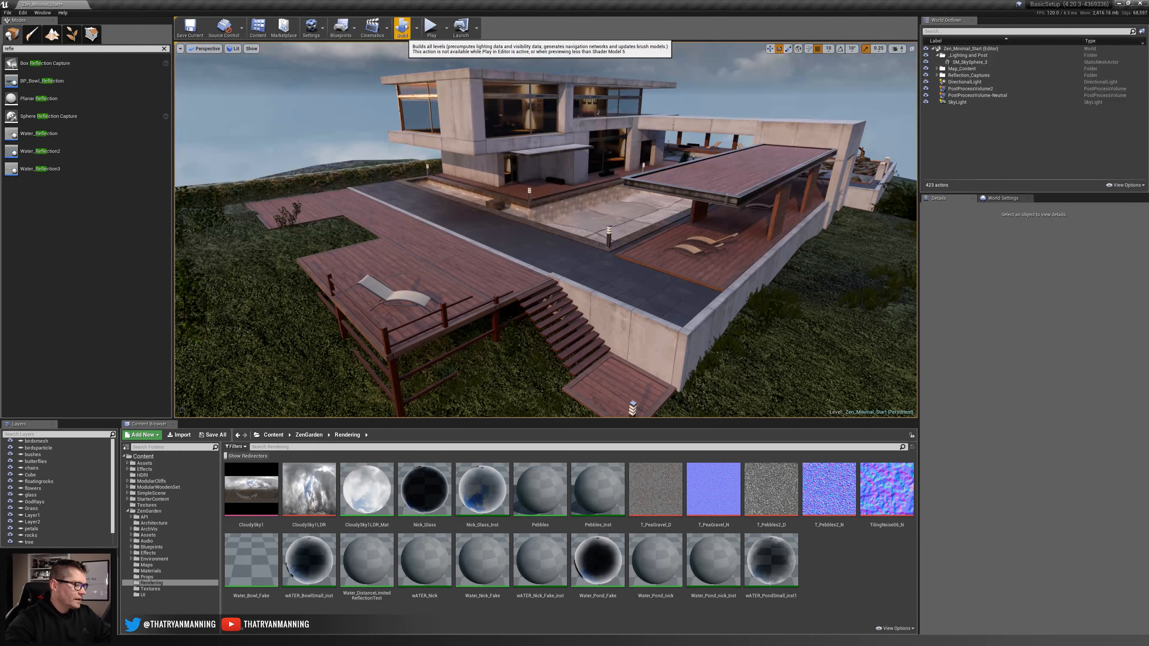
click(404, 26)
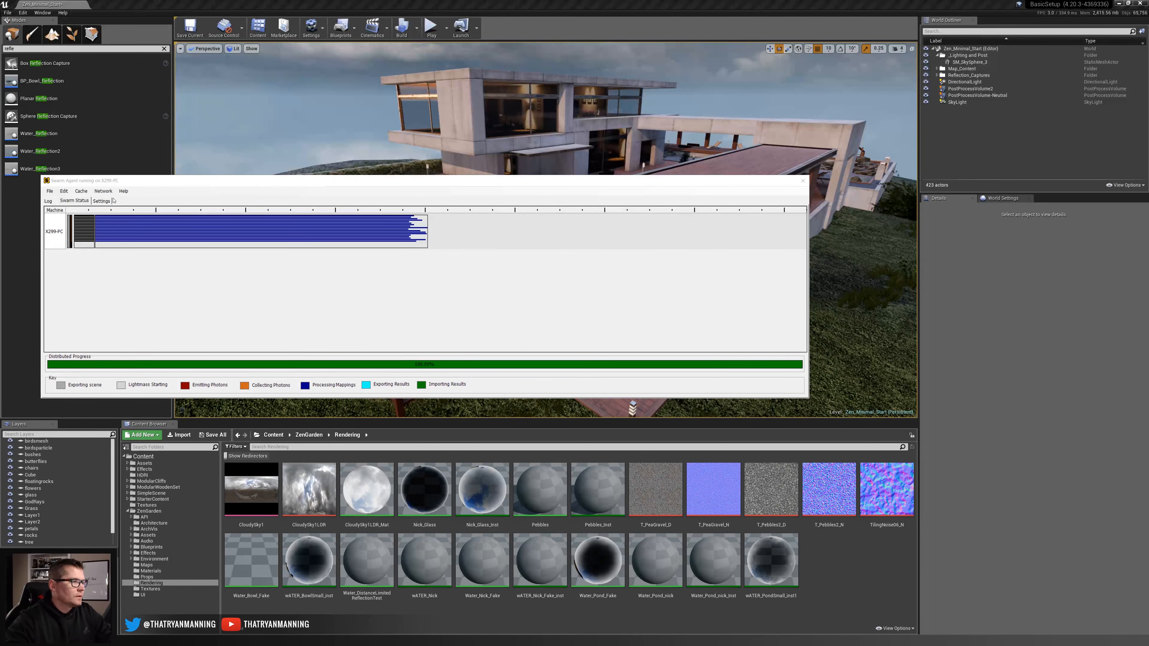
Check the Lightmass build time in the Swarm Agent log and return to the level in Unreal Editor
click(48, 201)
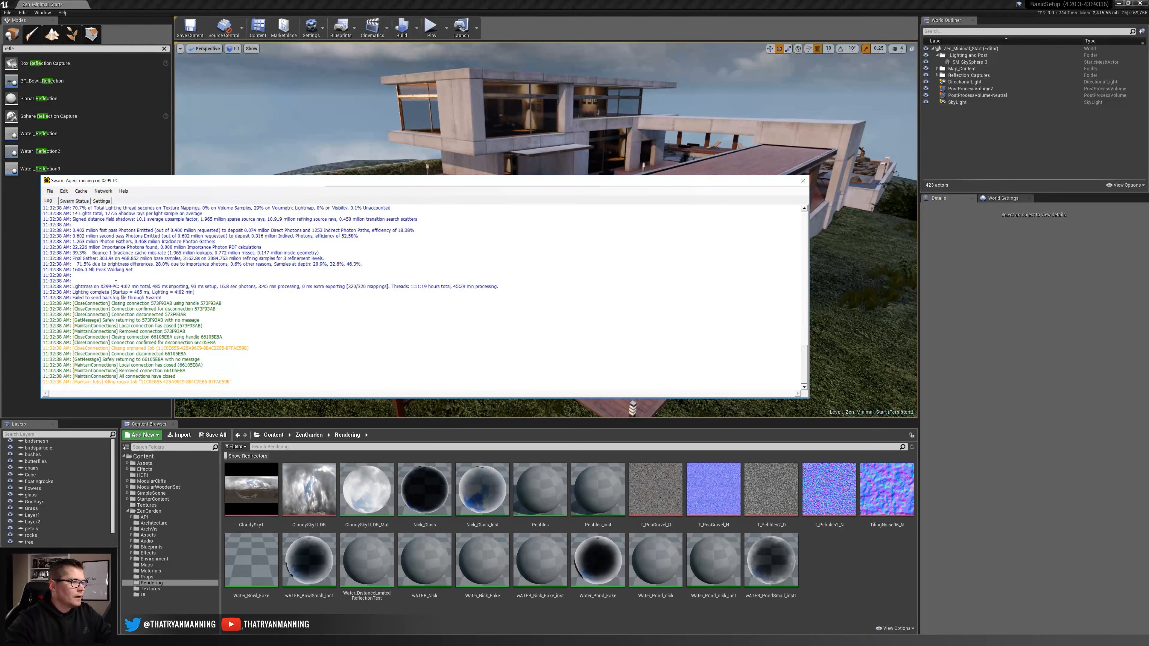
drag(122, 286, 212, 286)
click(371, 295)
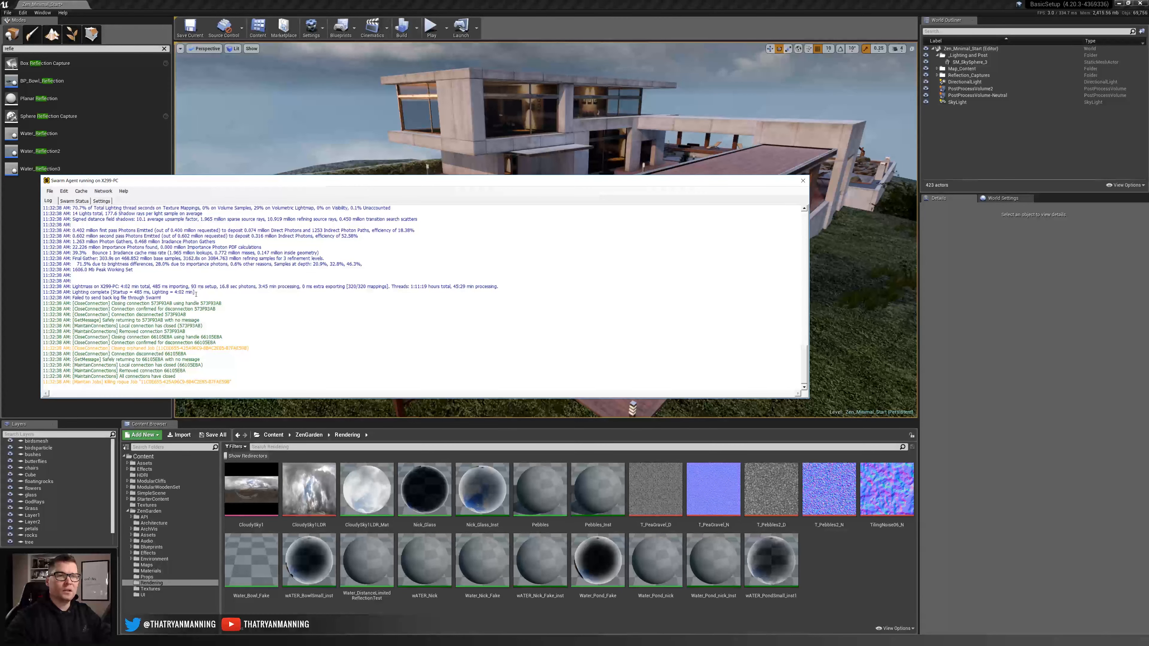
click(731, 3)
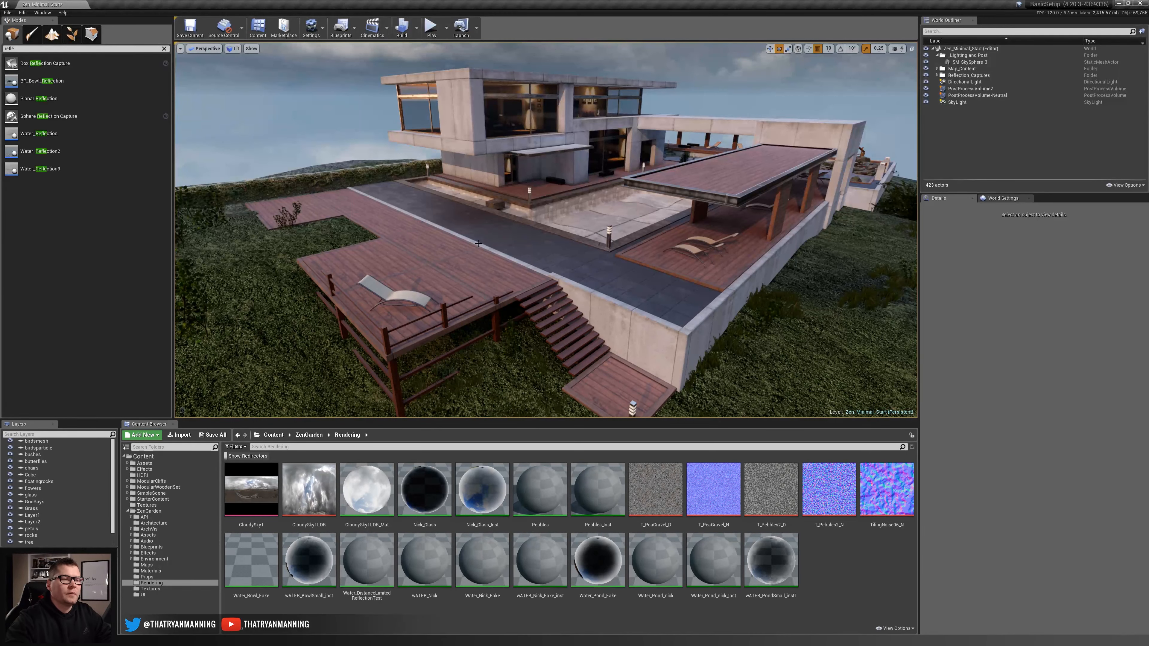
Inspect the Production-quality bake on the covered pool deck, around the lounge chairs, along the empty pool and under the house overhang
key(w)
right_drag(552, 260, 585, 291)
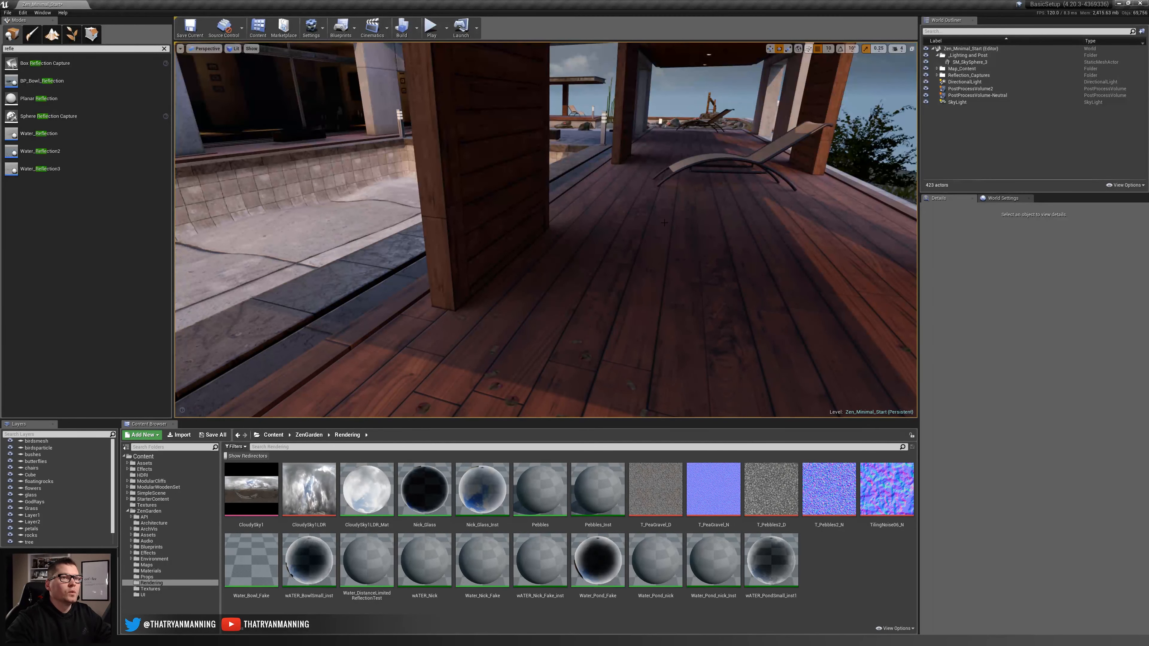
right_drag(663, 222, 769, 231)
key(w)
key(w)
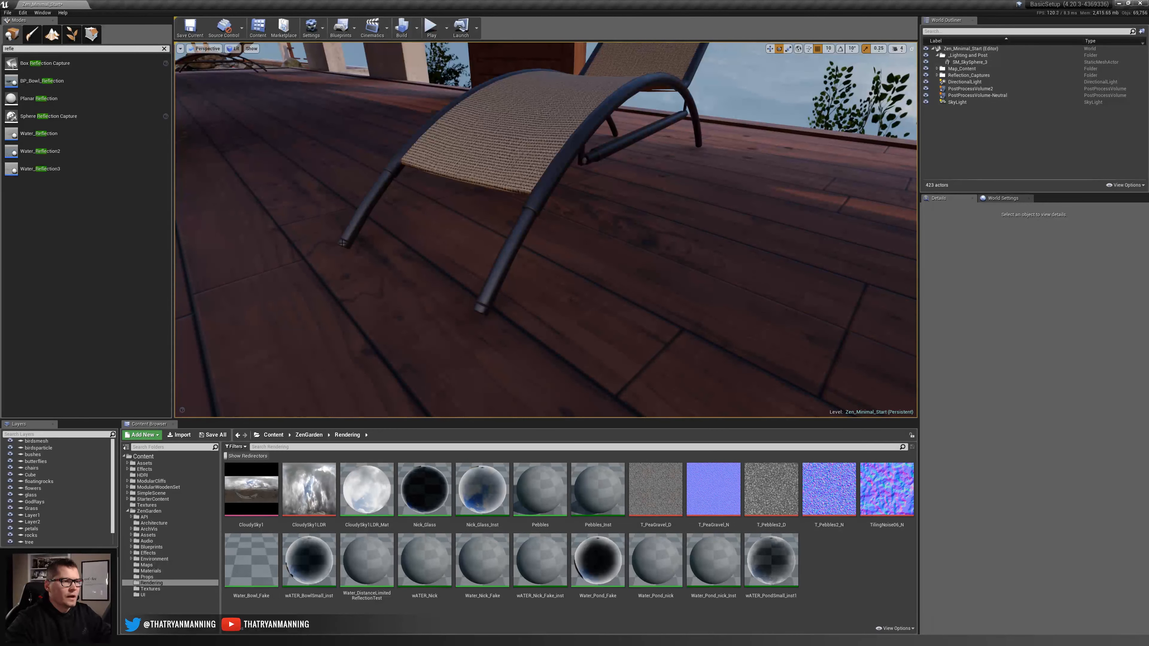
right_drag(546, 230, 299, 181)
key(w)
right_drag(607, 207, 706, 192)
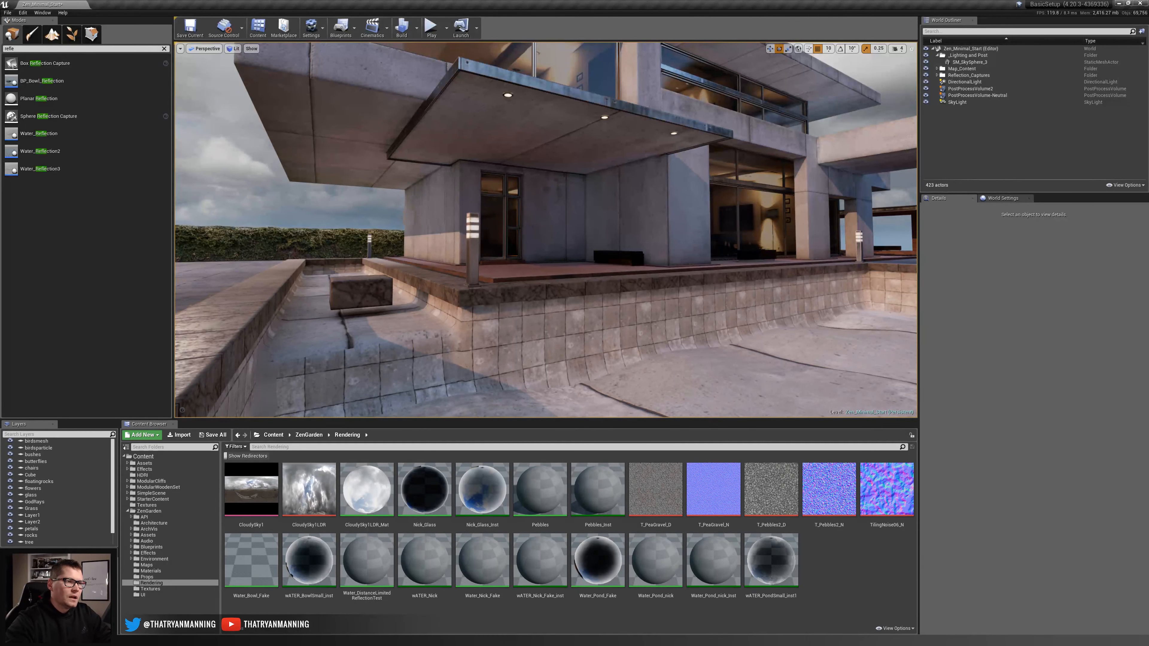
key(s)
mouse_move(546, 229)
right_down()
mouse_move(569, 235)
mouse_move(561, 253)
mouse_move(549, 247)
mouse_move(550, 277)
mouse_move(564, 230)
right_up()
key(w)
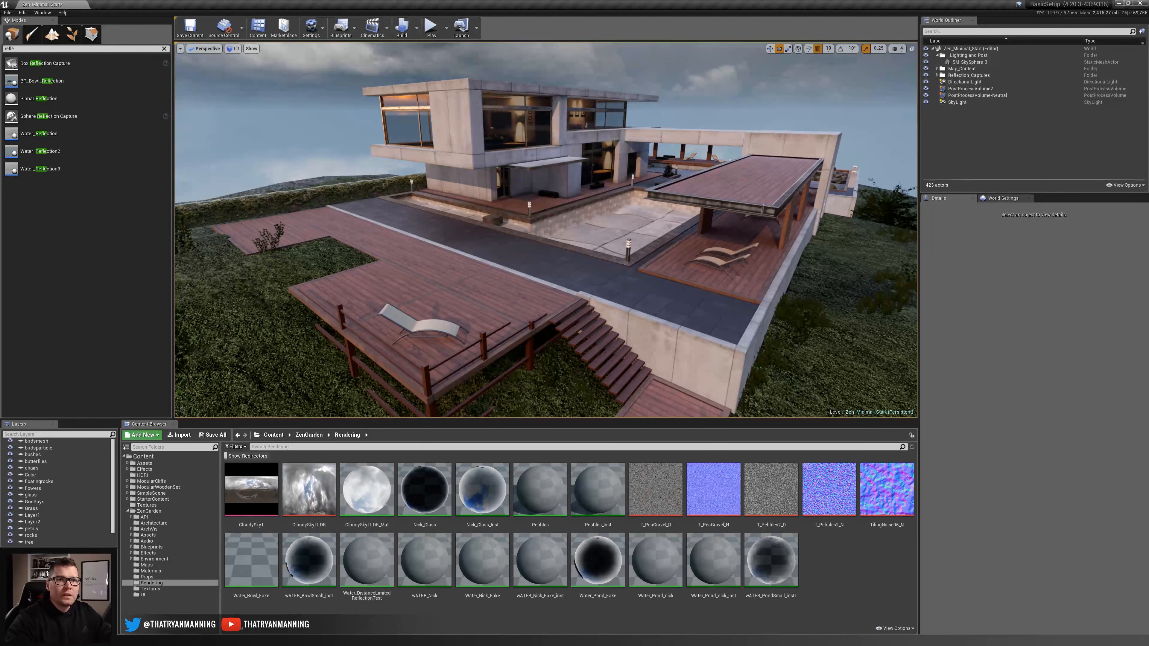
Check which texture drives the sky sphere's CloudySky1LDR_Mat material, and close the material without changes
click(977, 102)
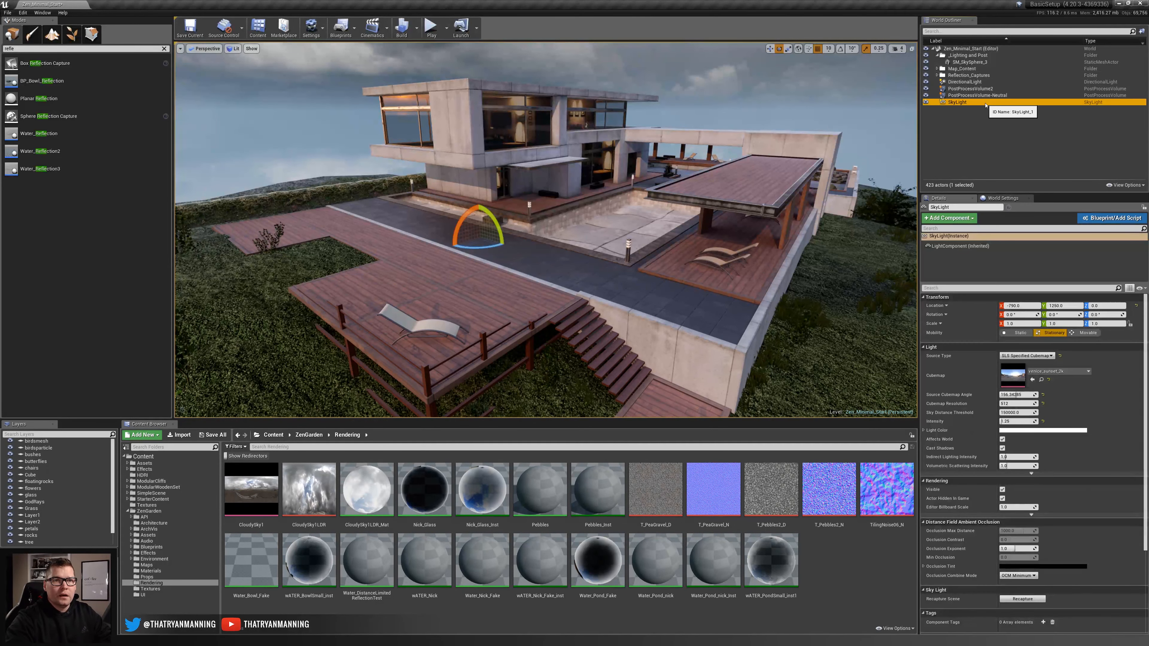
right_drag(723, 204, 743, 168)
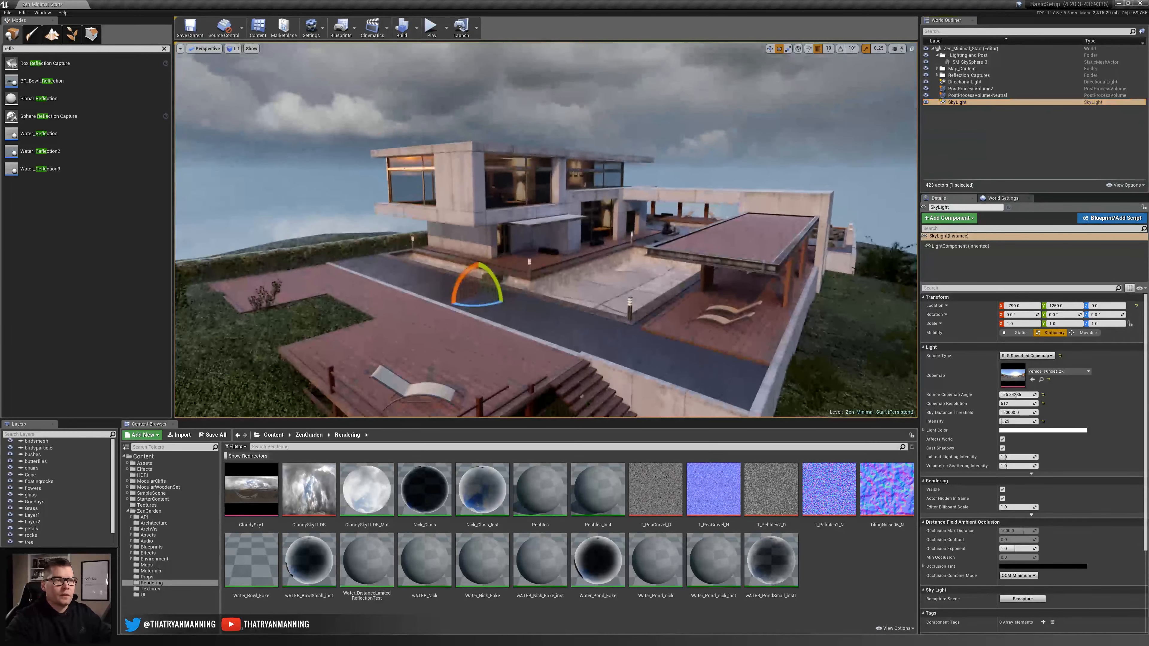
key(Escape)
click(743, 167)
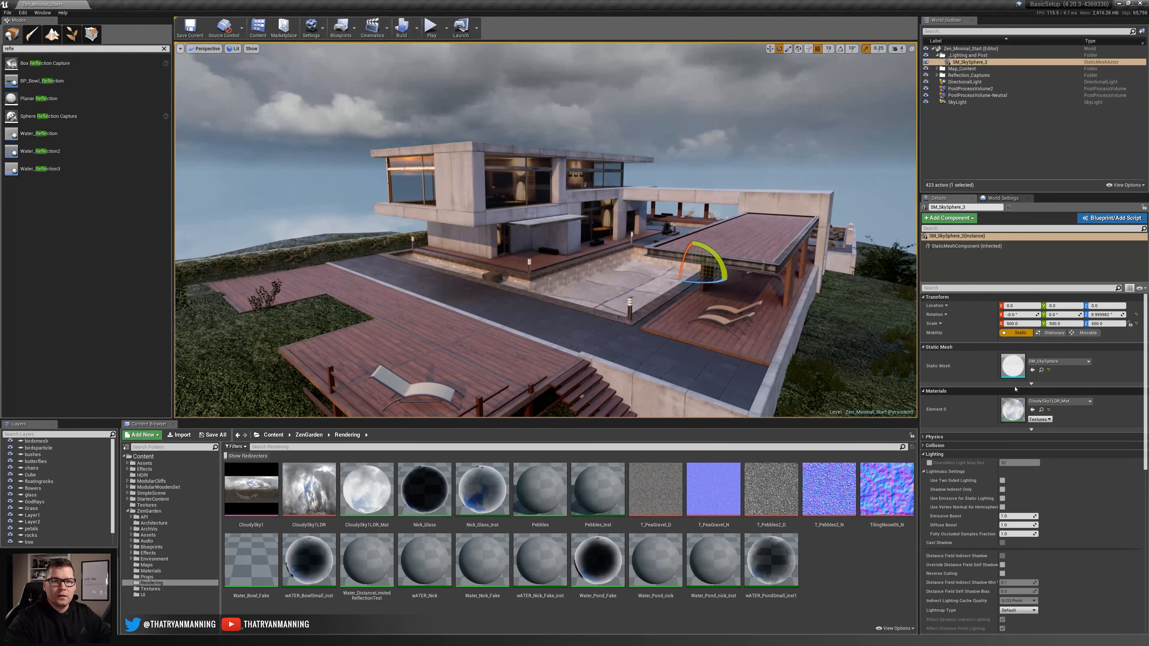
double_click(1013, 410)
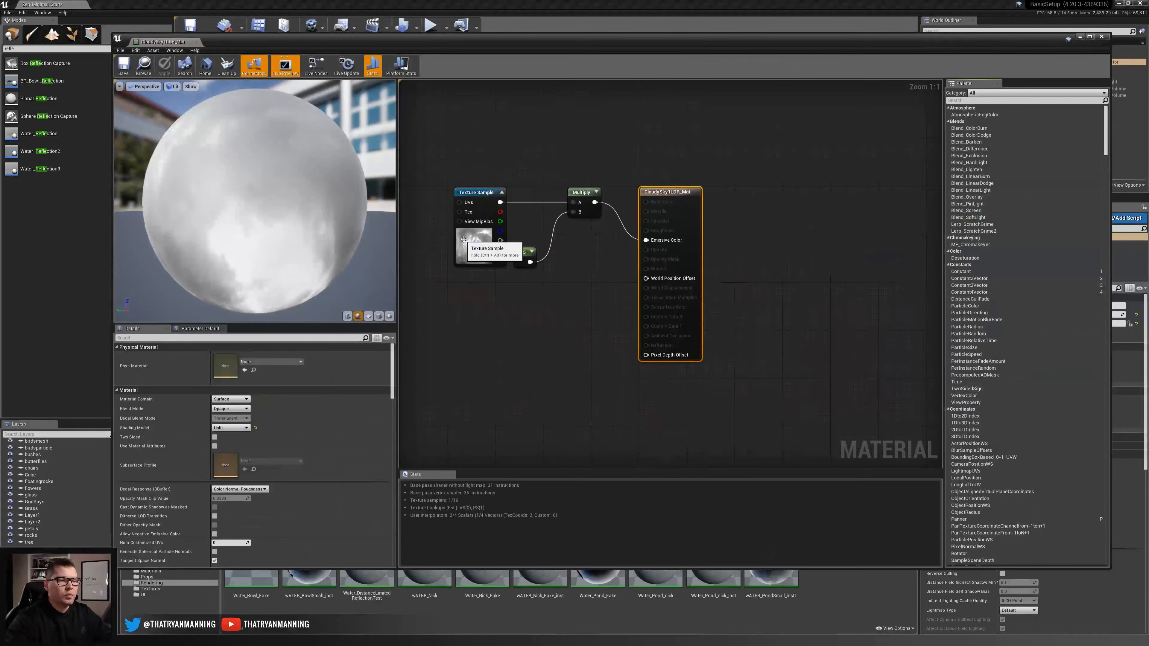
click(475, 245)
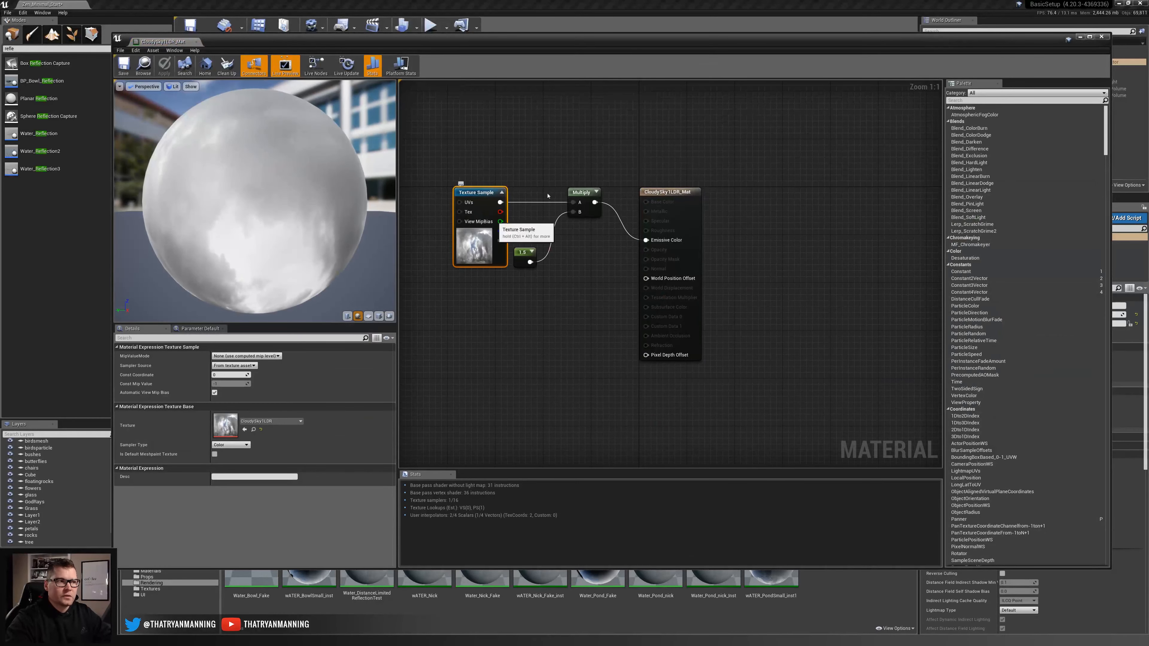
click(1101, 37)
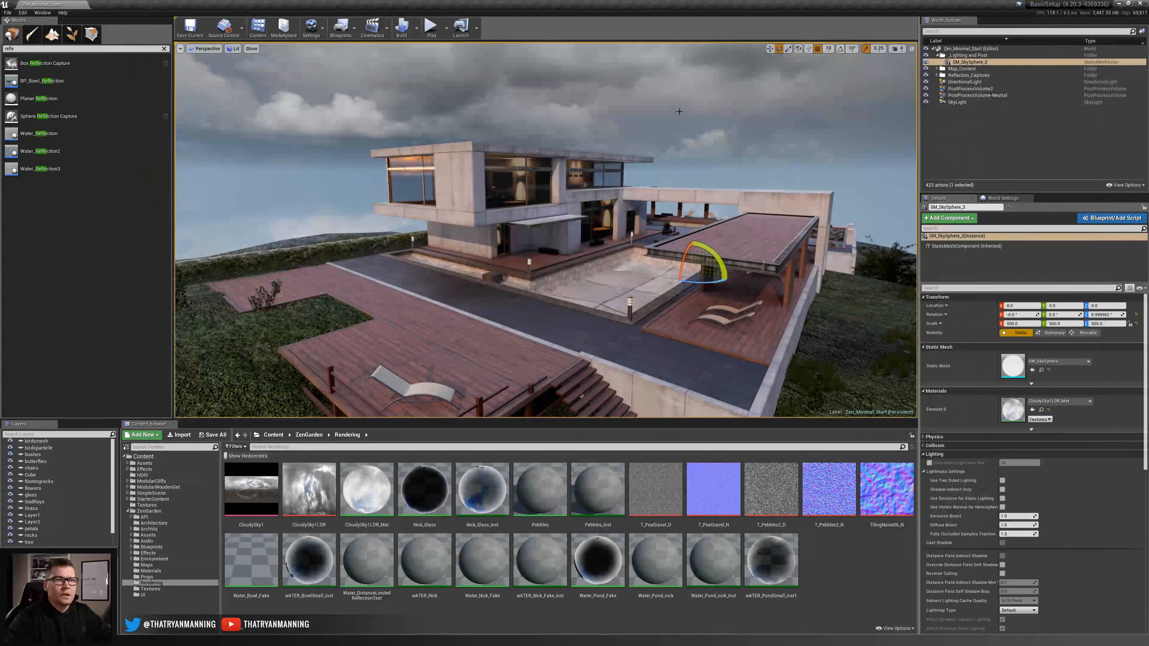
View the SkyLight's venice_sunset_2k cubemap in the texture editor and return to the level
click(958, 102)
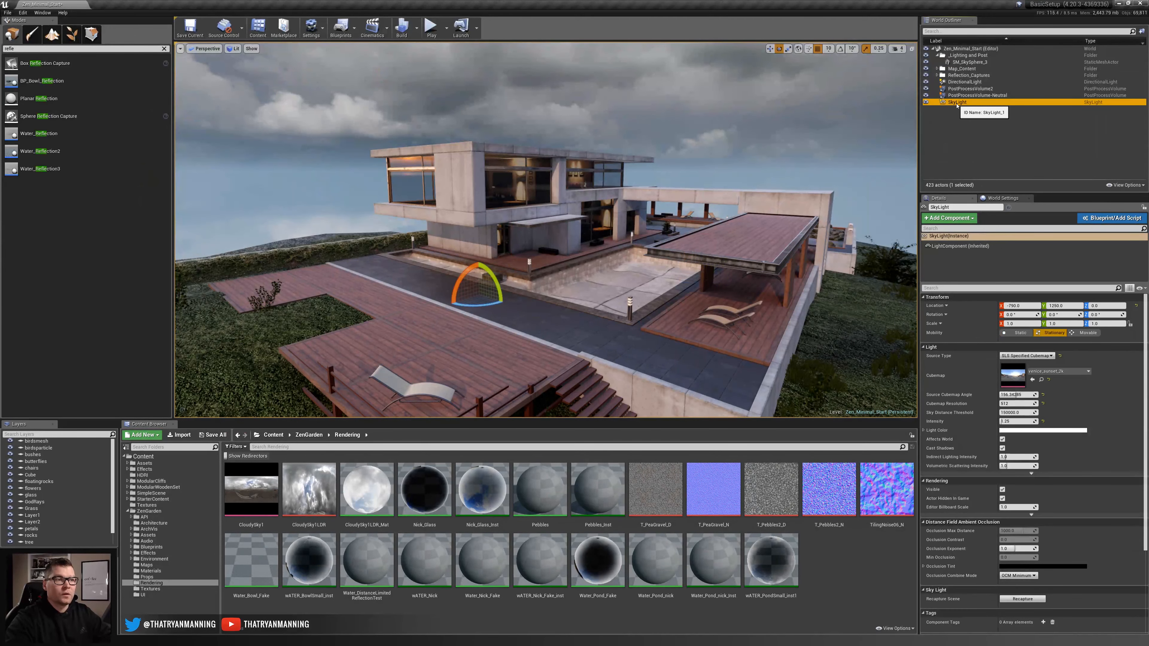
middle_drag(525, 303, 474, 193)
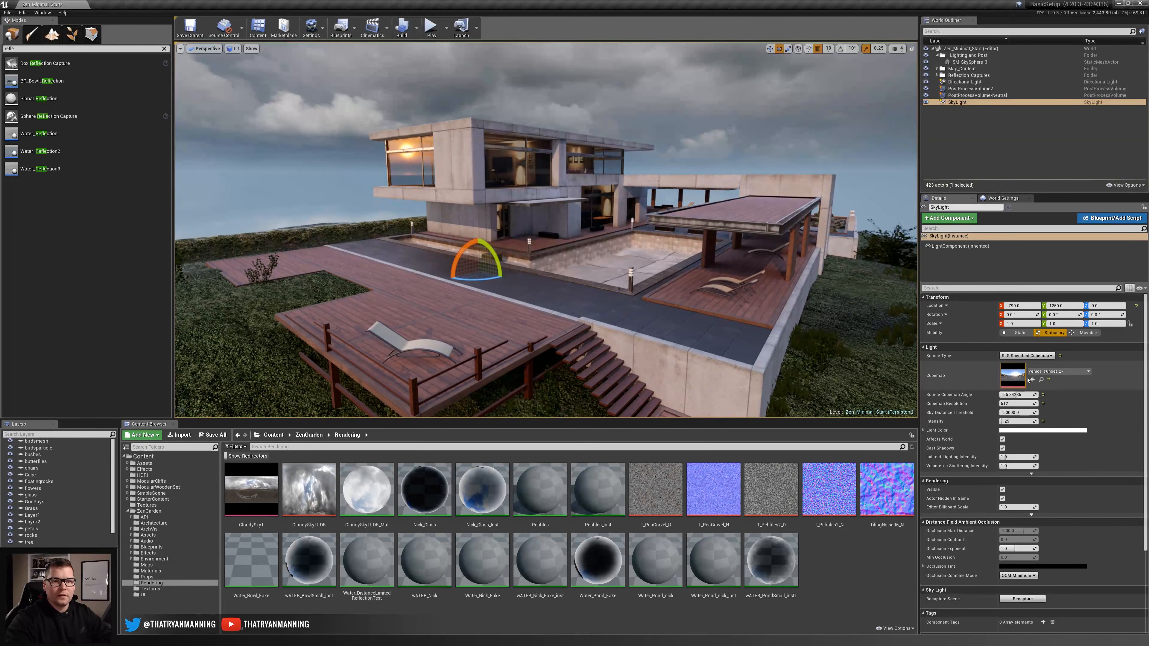
double_click(1012, 375)
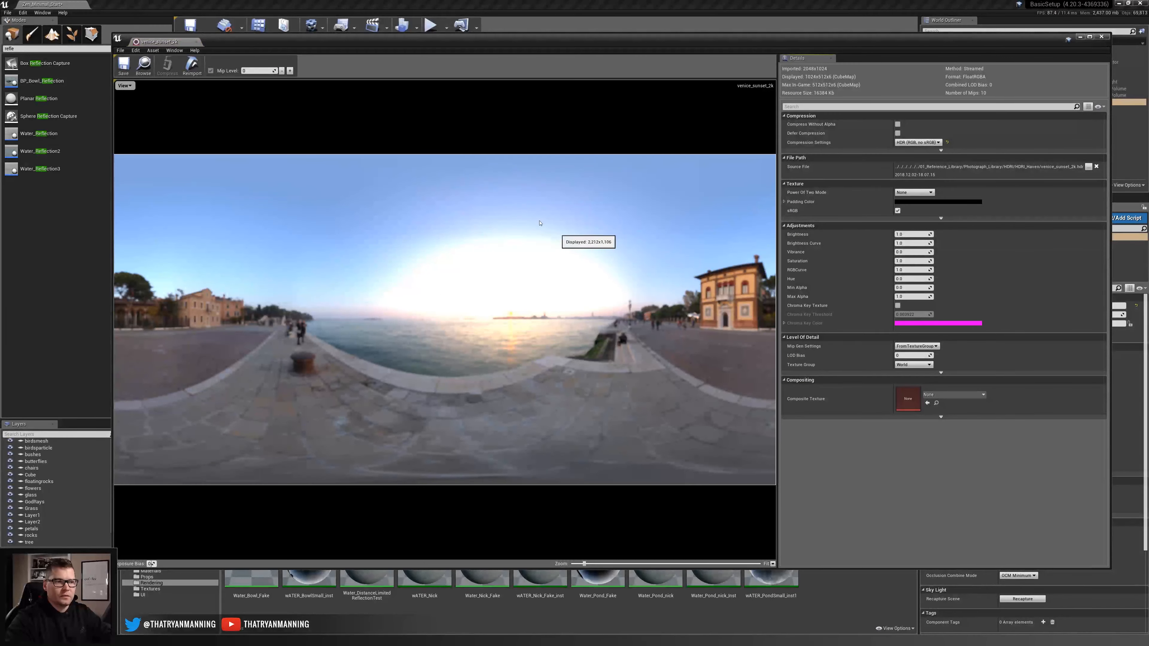
click(1101, 37)
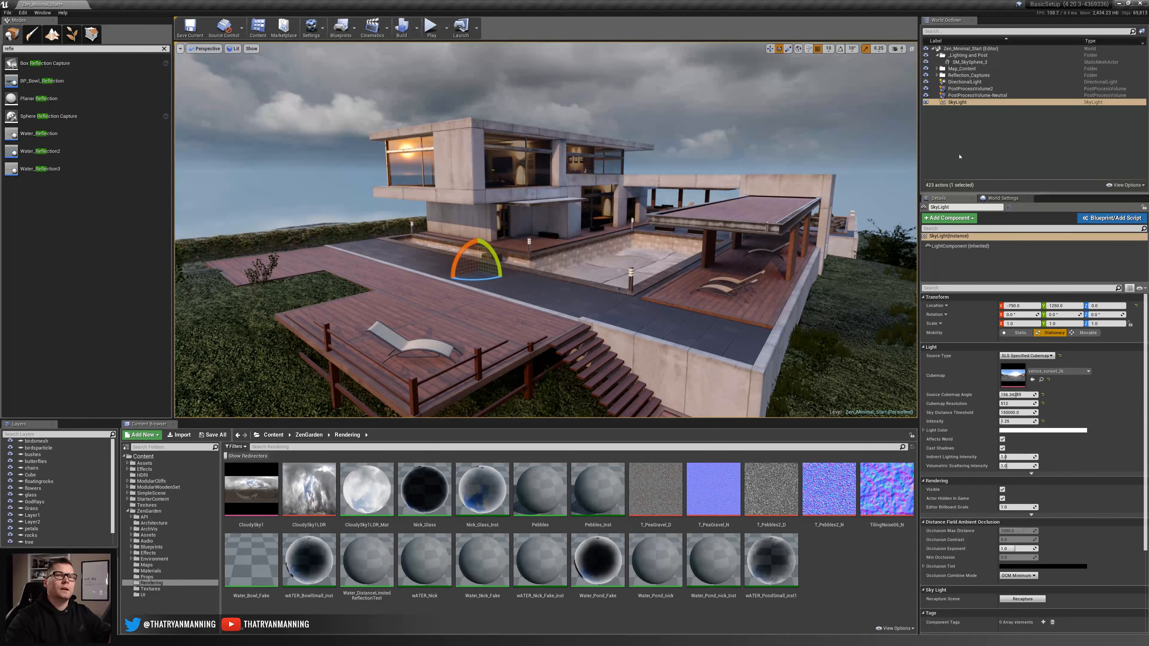
Switch the DirectionalLight's Affects World option off and back on, and compare its settings with the SkyLight's
click(929, 82)
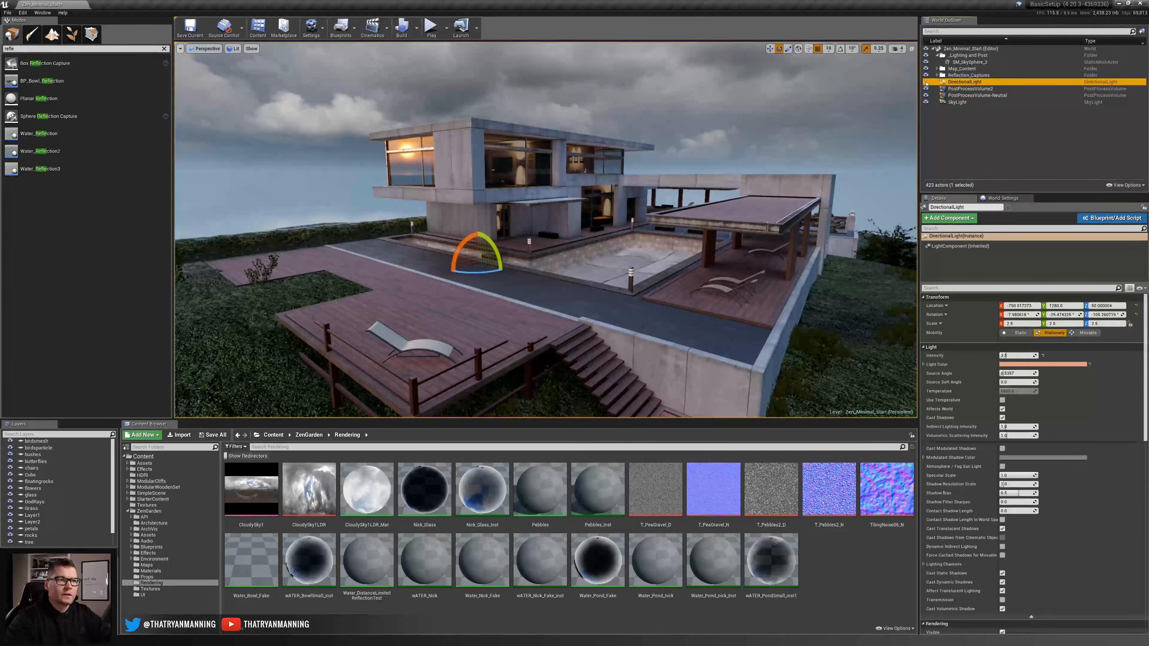
click(1002, 409)
click(1002, 409)
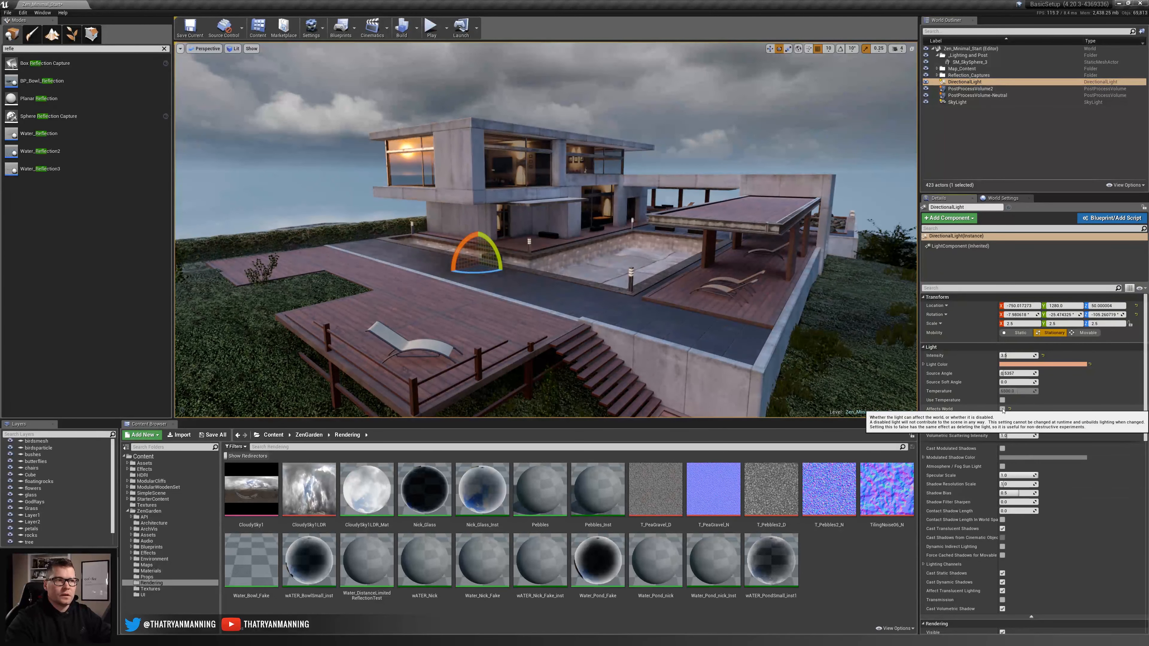
click(968, 103)
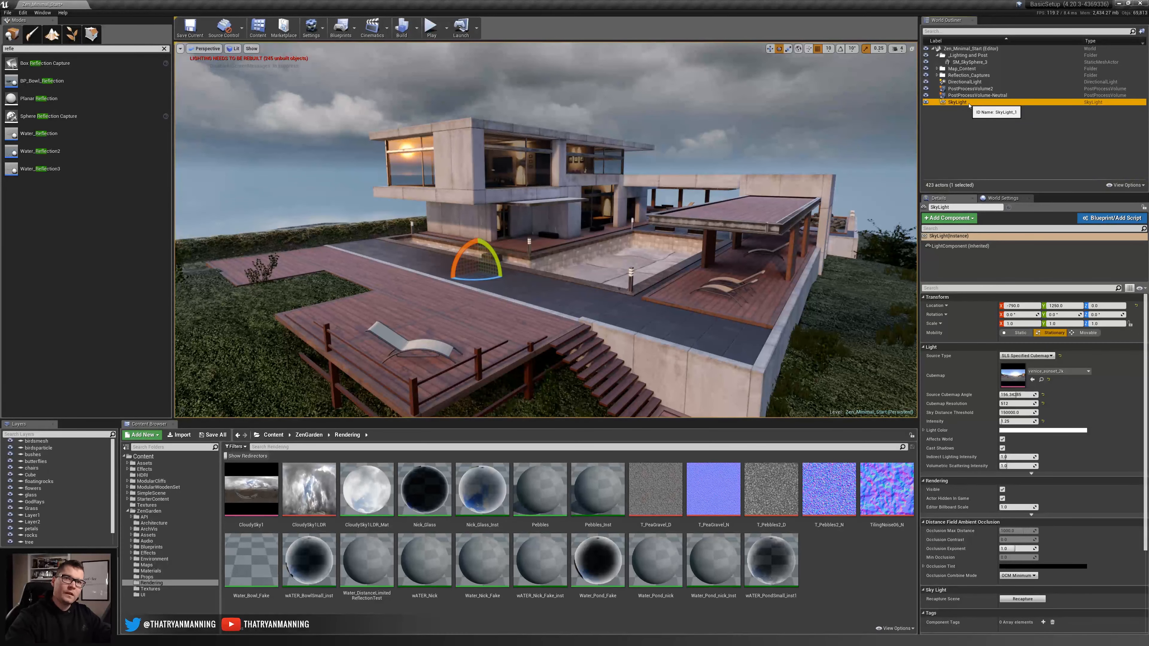
click(967, 83)
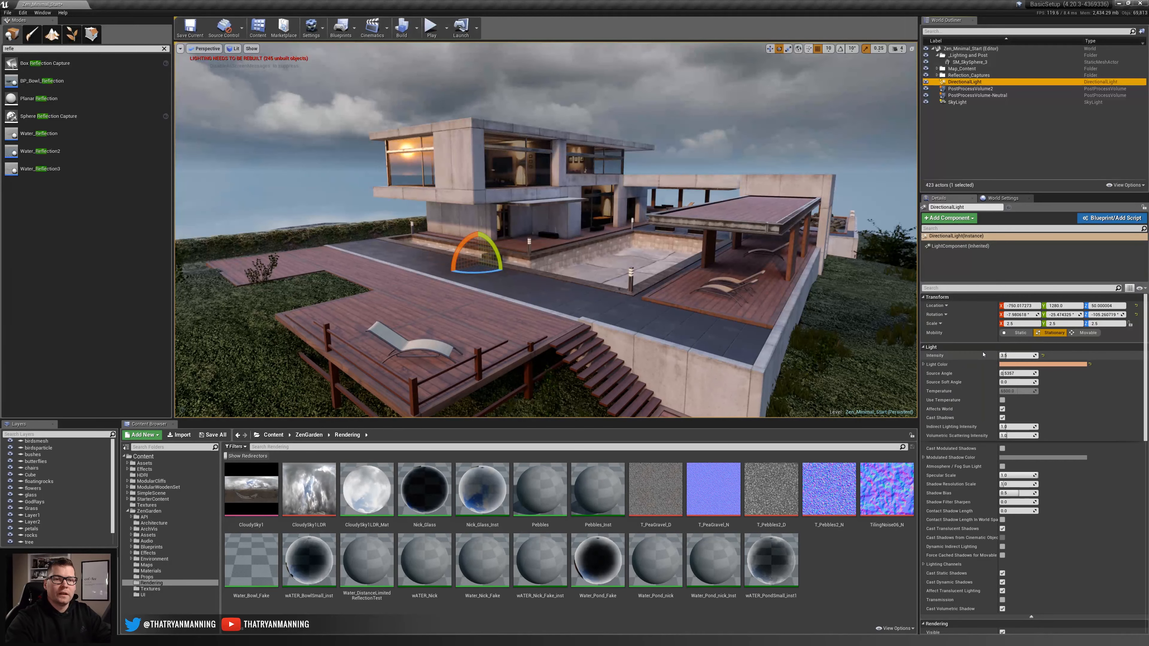
Try a near-black Light Color on the DirectionalLight and undo the color change
click(1020, 366)
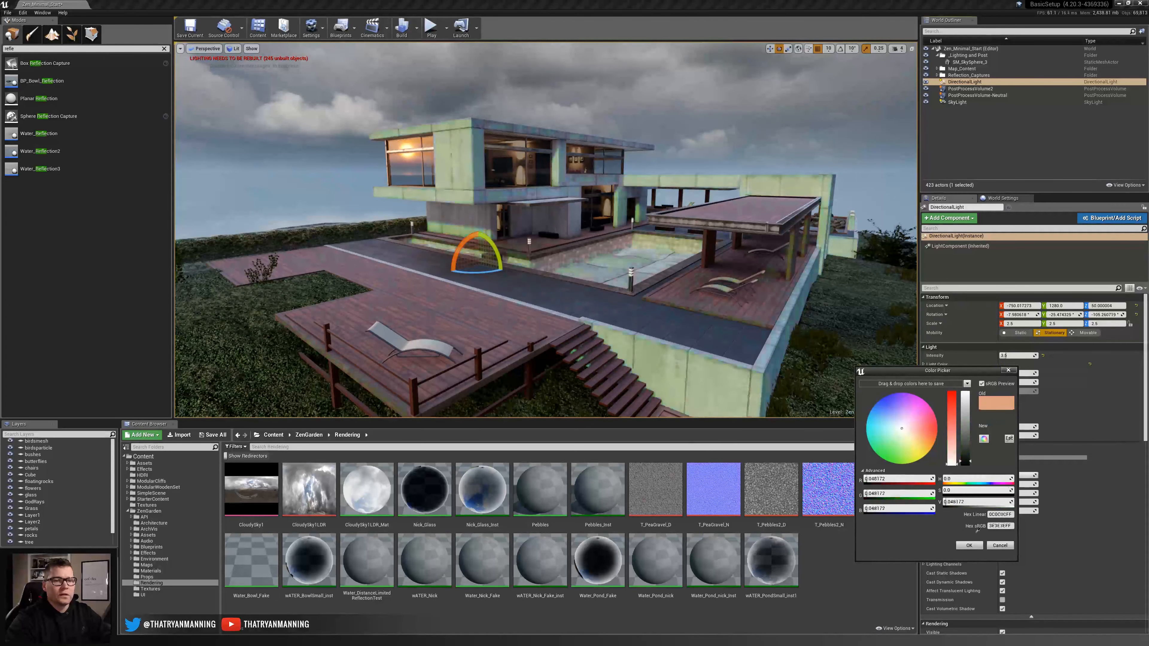
click(999, 545)
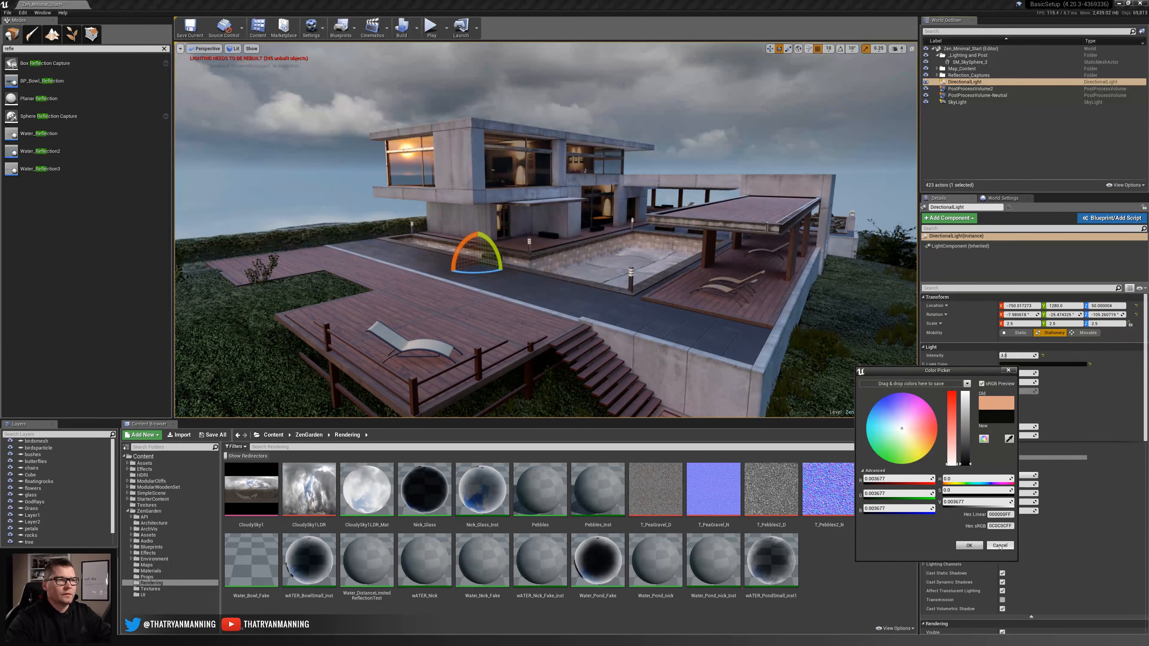
click(999, 545)
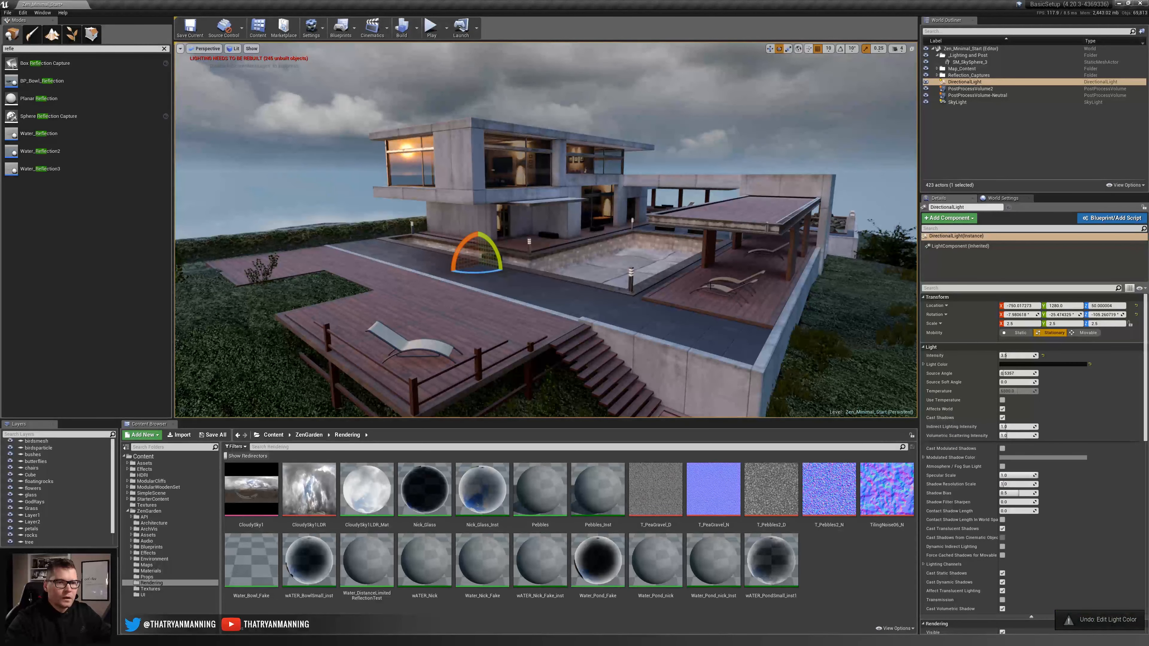
key(ctrl+z)
key(ctrl+z)
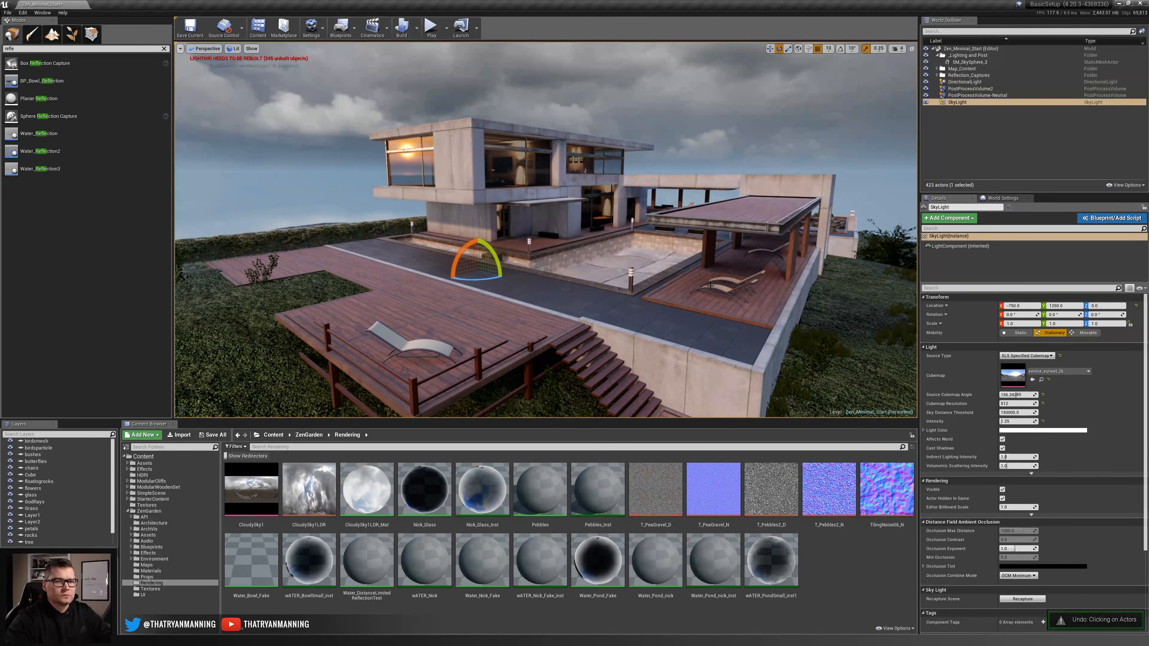
Review the level's Lightmass settings alongside the baked lighting under the house overhang and around the empty pool
click(999, 83)
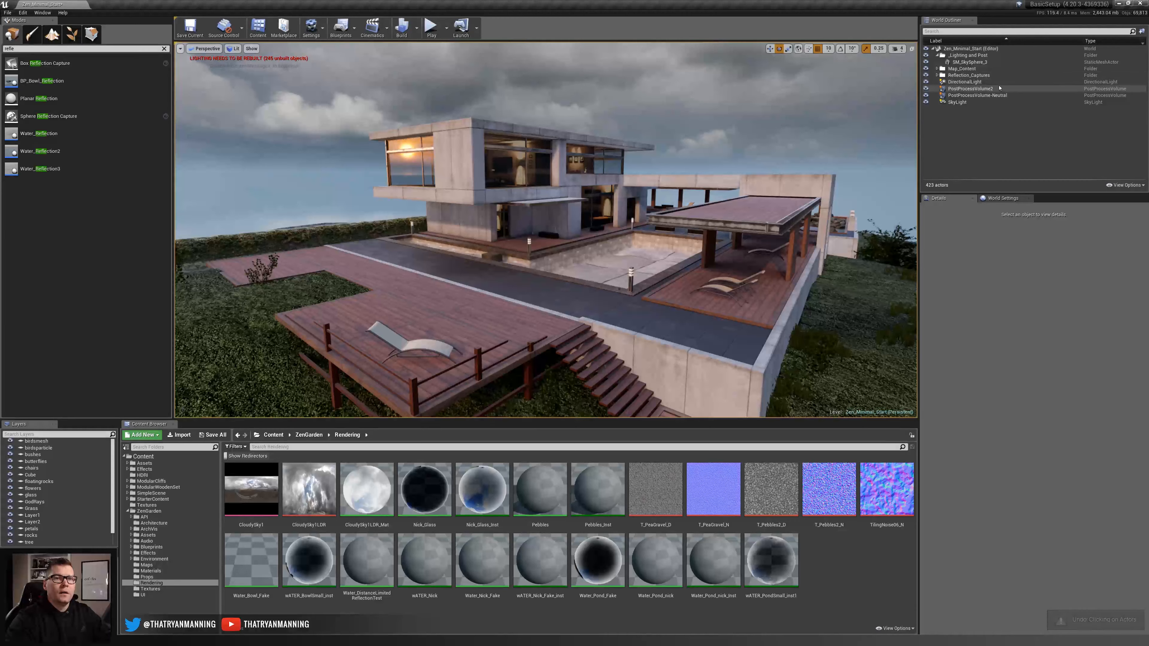
click(1008, 199)
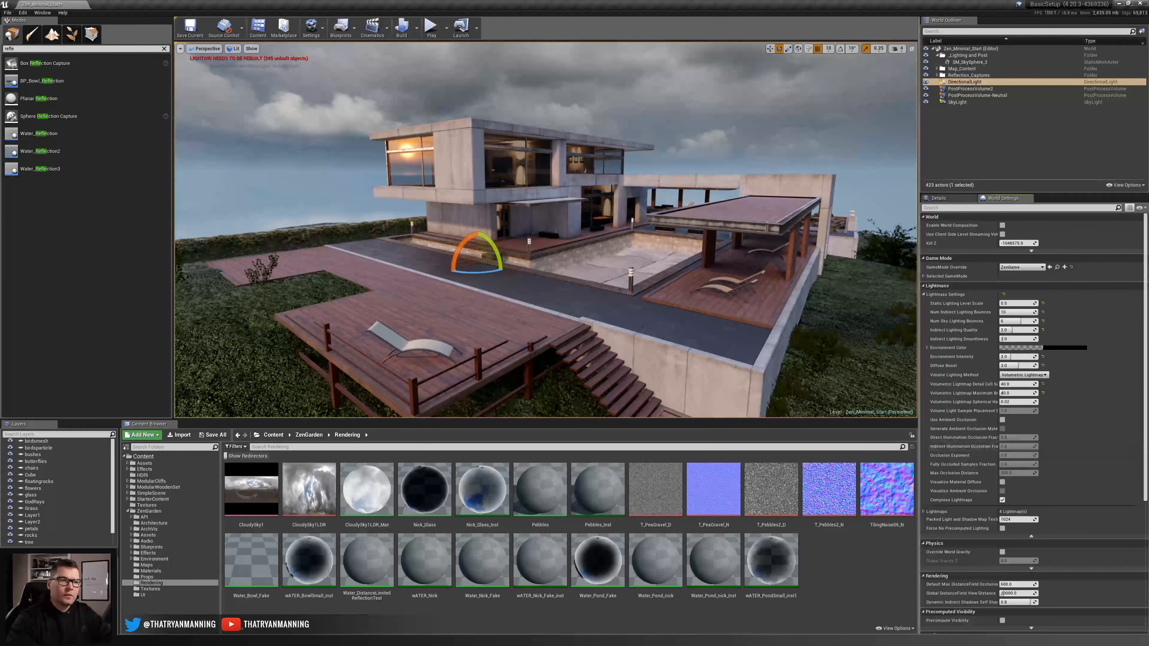
right_drag(528, 221, 506, 221)
key(Escape)
key(w)
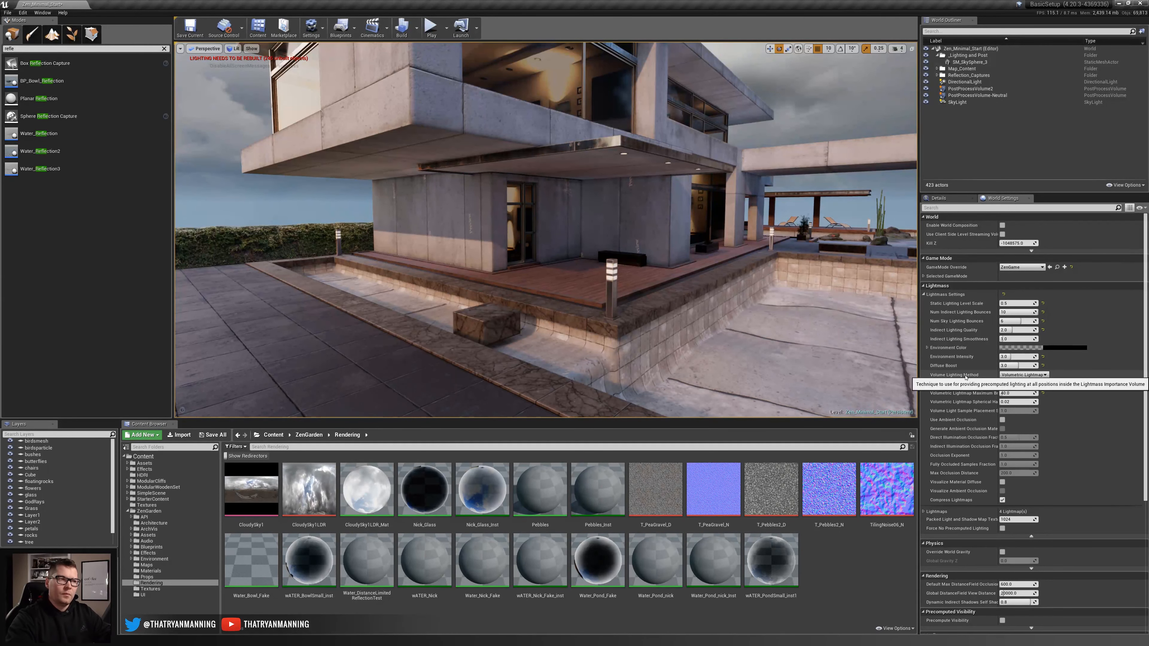
key(s)
mouse_move(682, 311)
right_down()
mouse_move(687, 321)
mouse_move(682, 310)
right_up()
key(w)
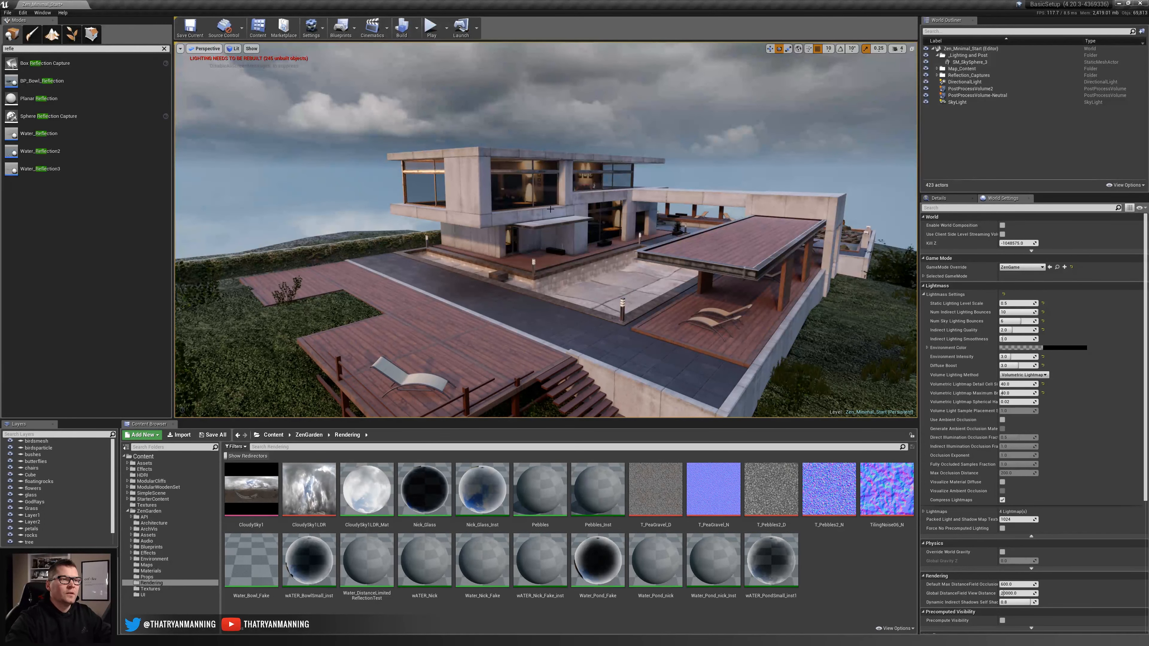
Search the placeable actors for "lightma" and place a Lightmass Portal on the concrete canopy below the upper-floor window
key(w)
right_drag(531, 186, 532, 184)
key(a)
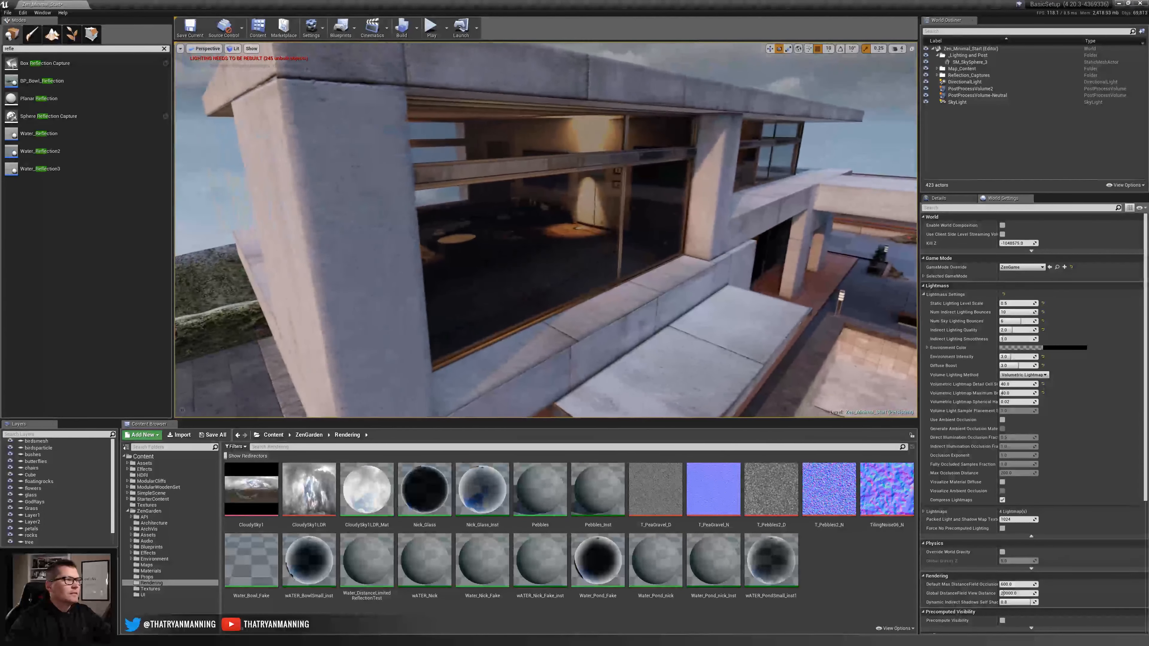
click(164, 49)
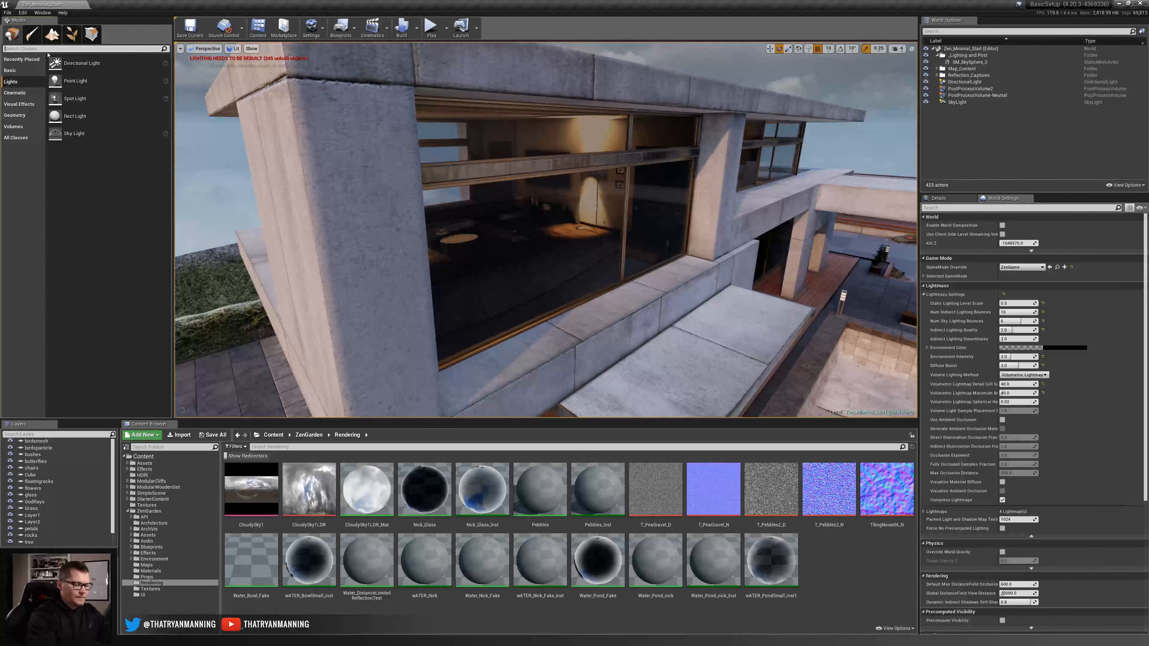
text(light)
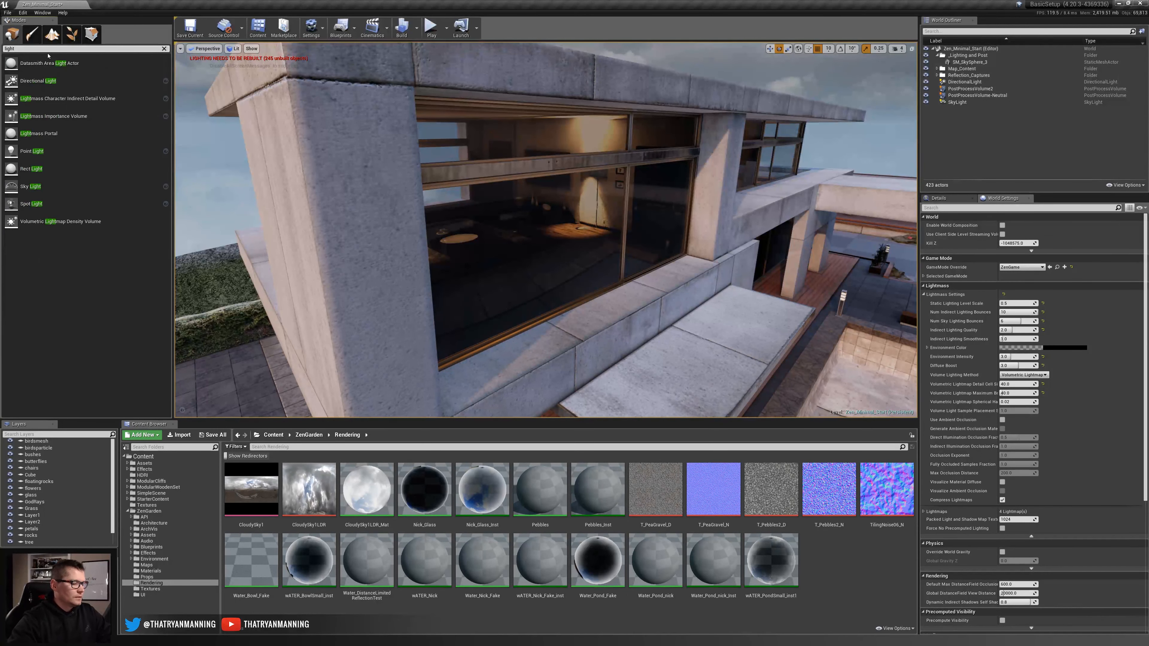
text(ma)
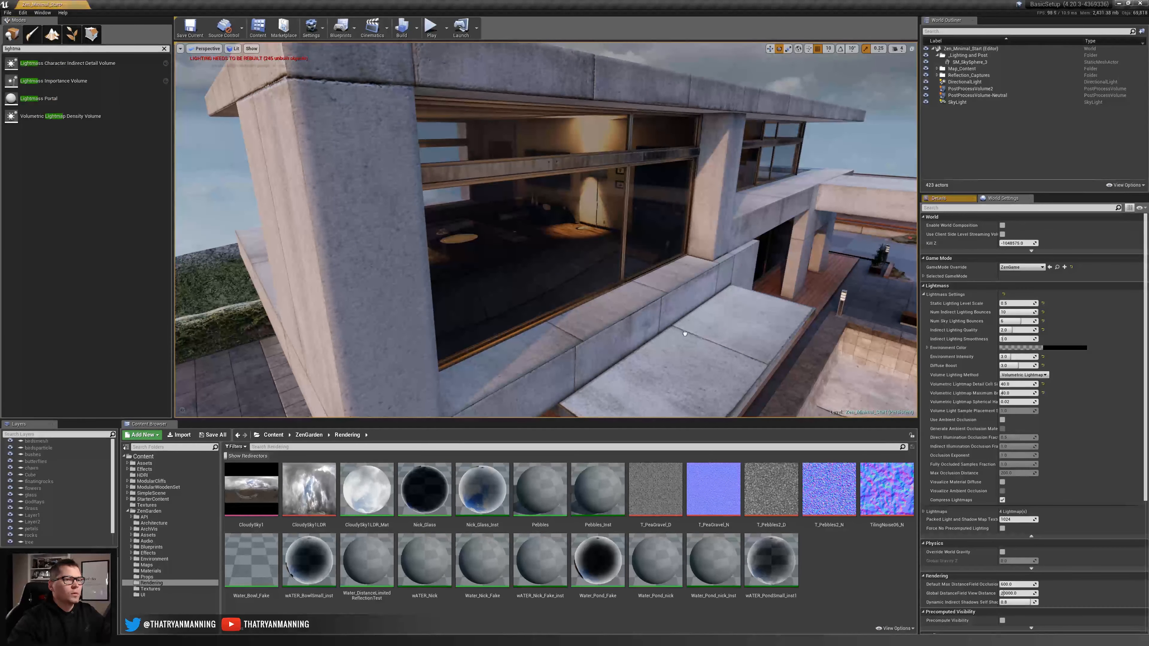
drag(685, 333, 693, 343)
key(g)
scroll(679, 317, down, 4)
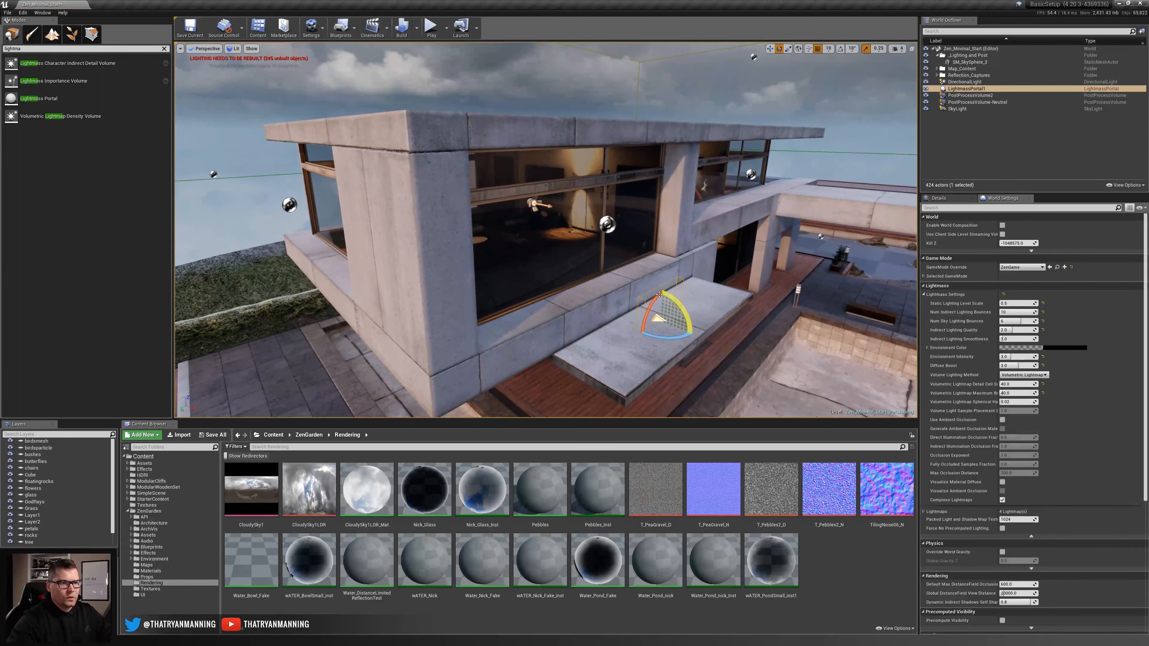
Move the Lightmass Portal up in front of the upper-floor window and widen it slightly
key(w)
drag(654, 317, 674, 255)
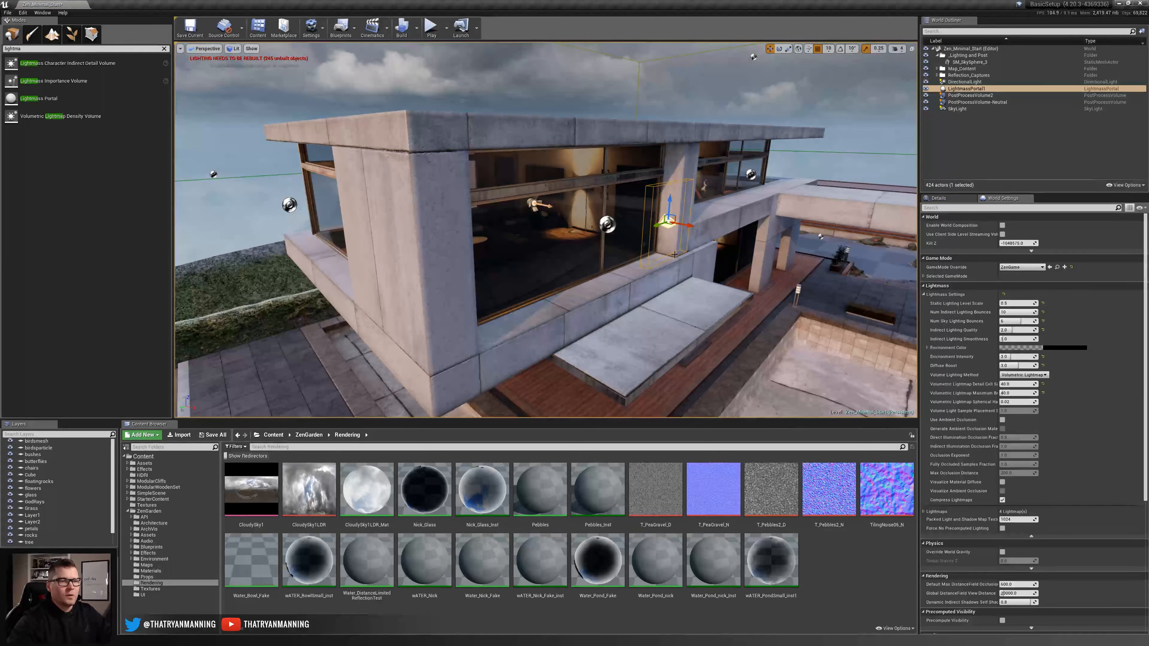
key(f)
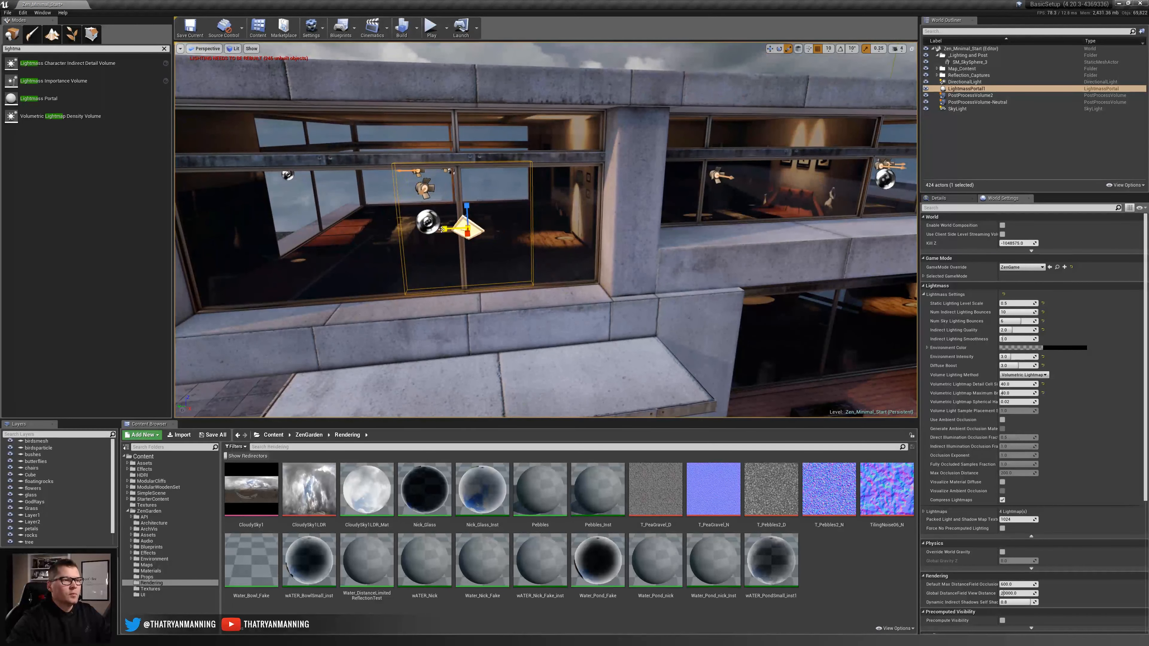
mouse_move(442, 230)
mouse_down()
mouse_move(431, 230)
mouse_move(441, 230)
mouse_up()
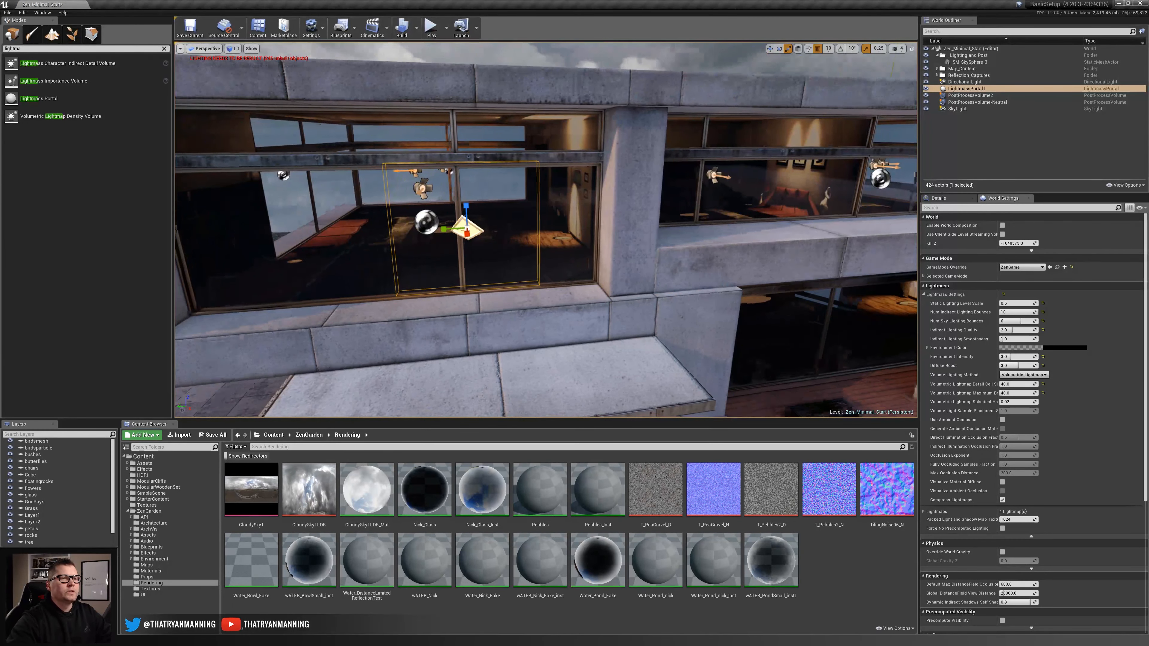
Delete the Lightmass Portal from the upper-floor window and hide the editor icons in the viewport
key(a)
right_drag(677, 302, 724, 299)
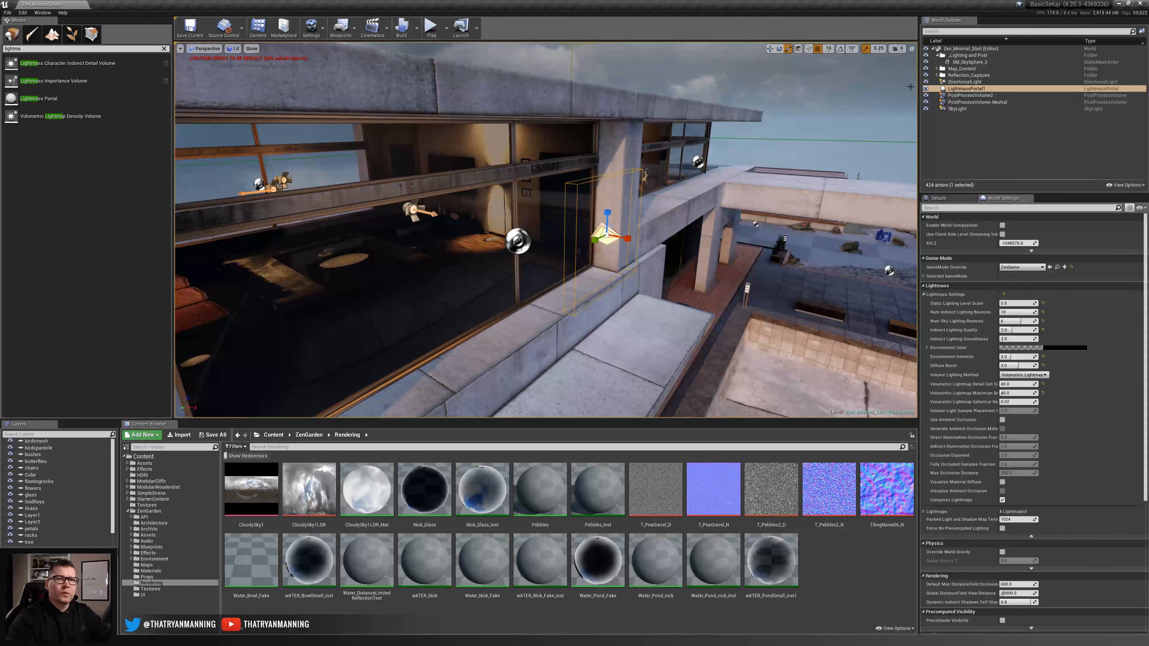
click(964, 82)
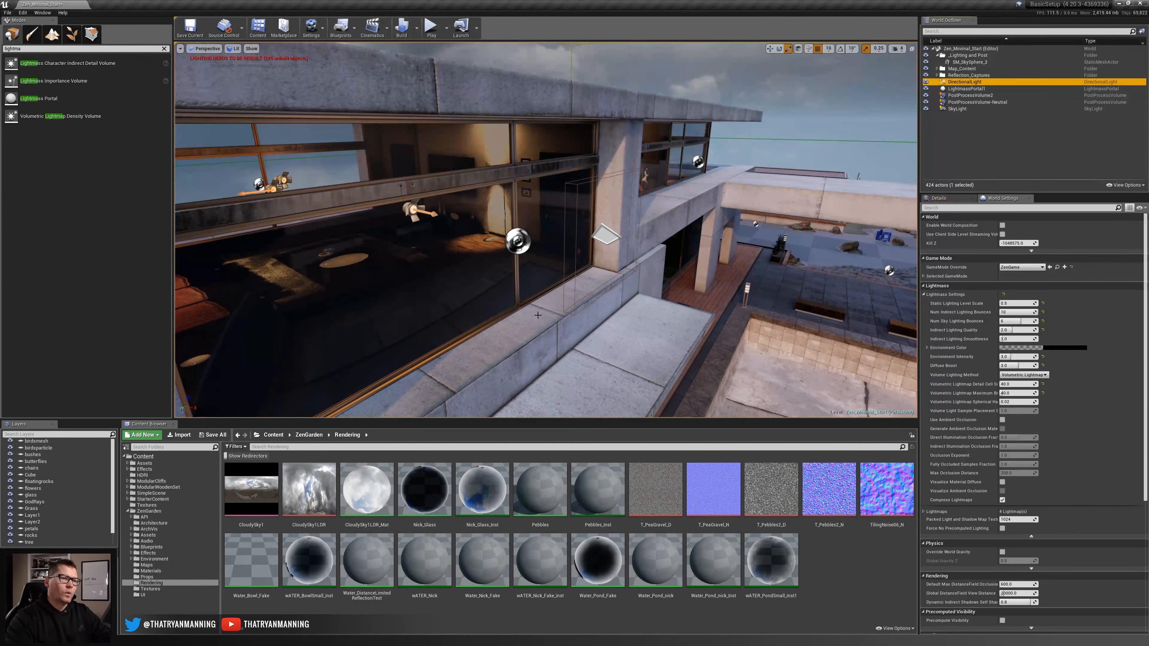
right_drag(537, 315, 641, 272)
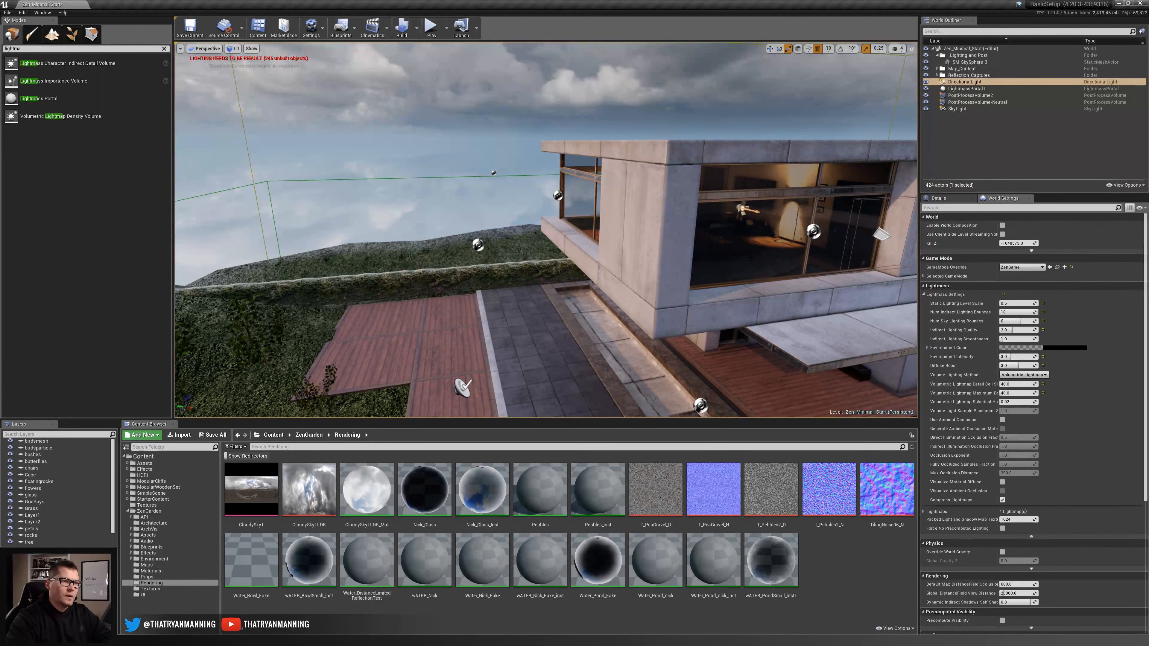
key(s)
right_drag(682, 265, 750, 265)
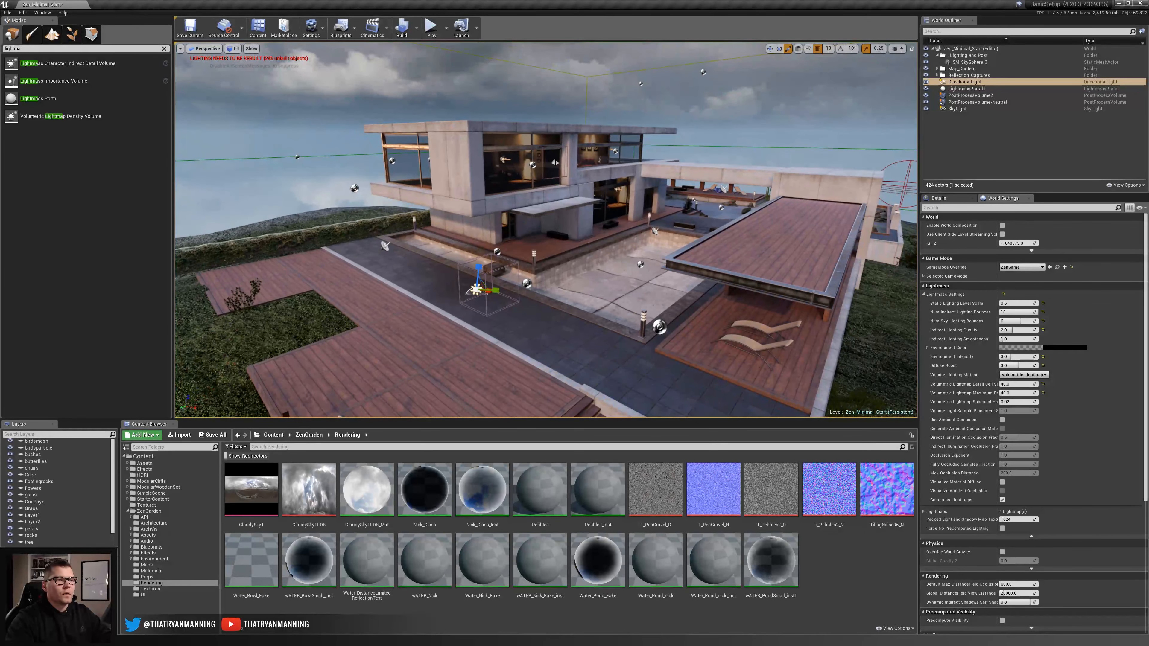
click(556, 161)
key(Delete)
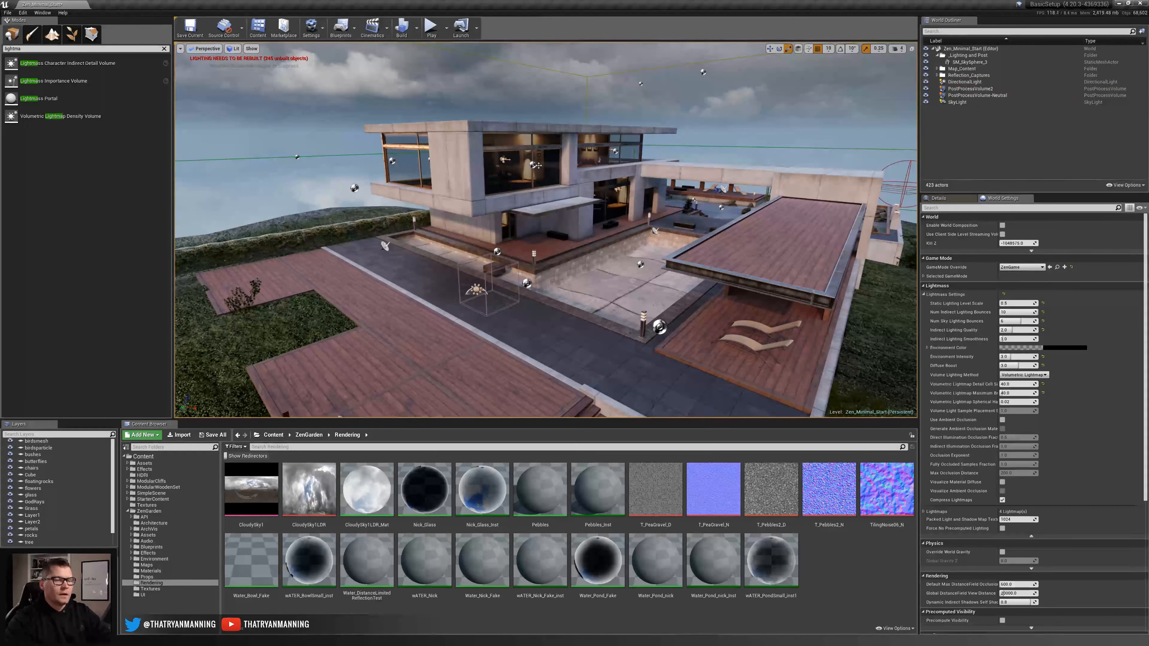
key(g)
right_drag(539, 164, 524, 156)
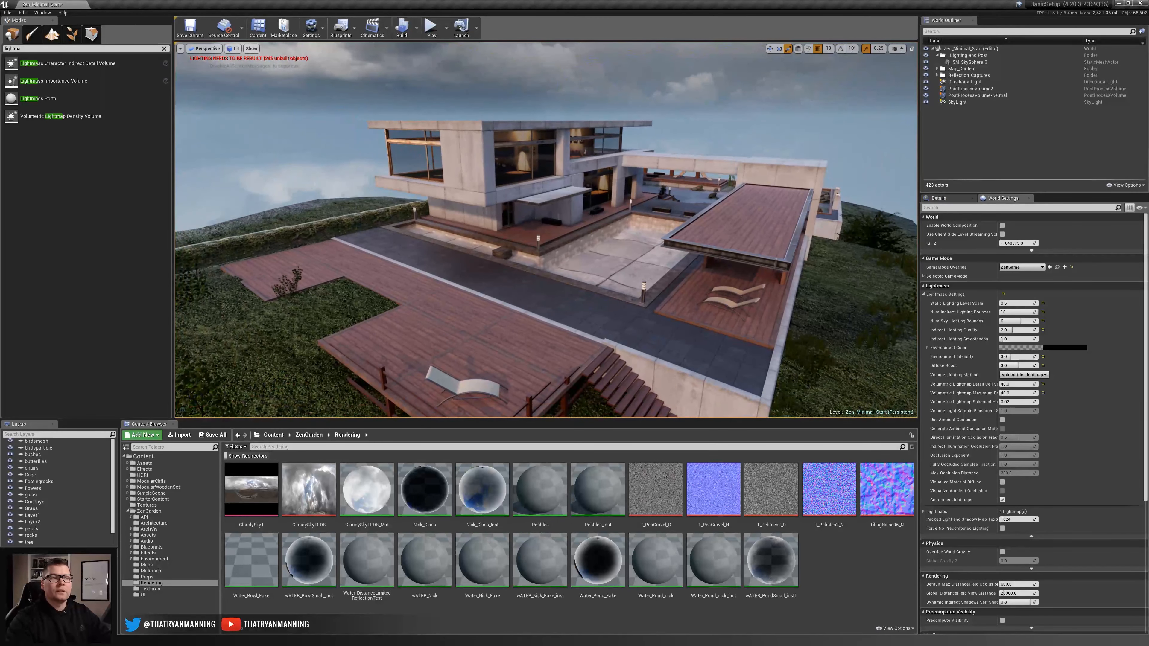